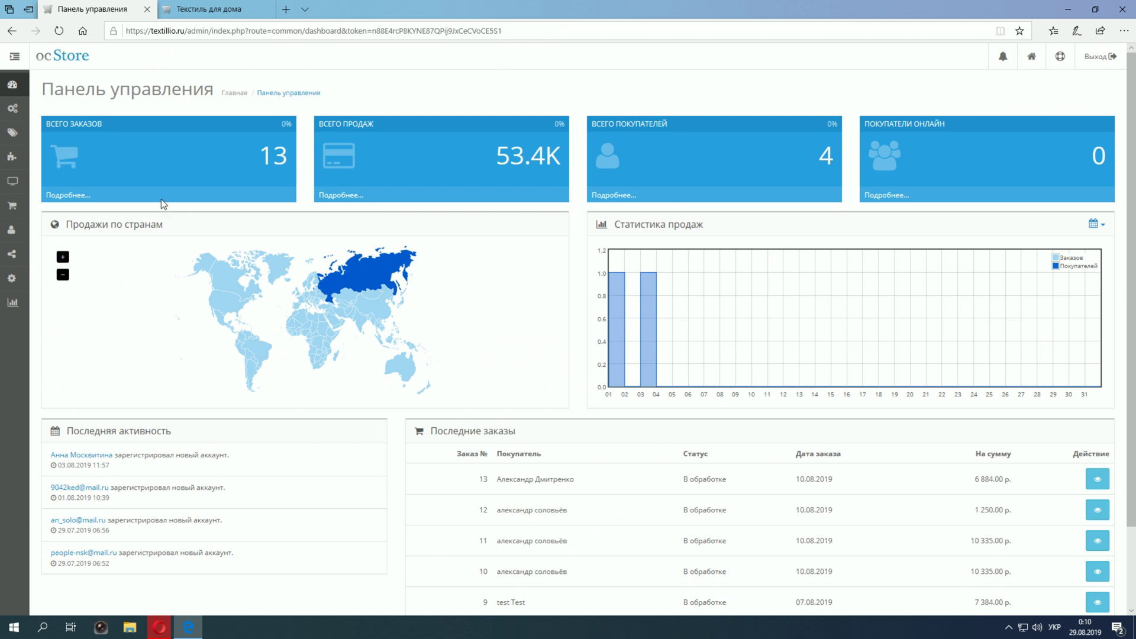
# Step: Look at the storefront's newsletter subscription form with its bonus-points offer, and return to the admin dashboard
pyautogui.moveTo(19, 121)
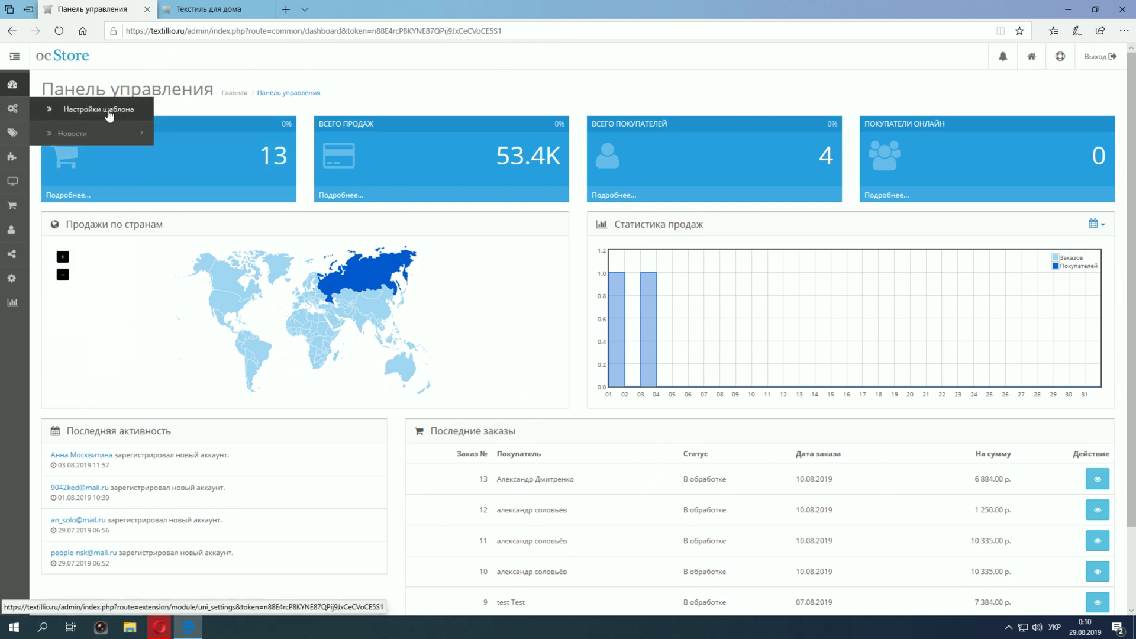
pyautogui.click(209, 9)
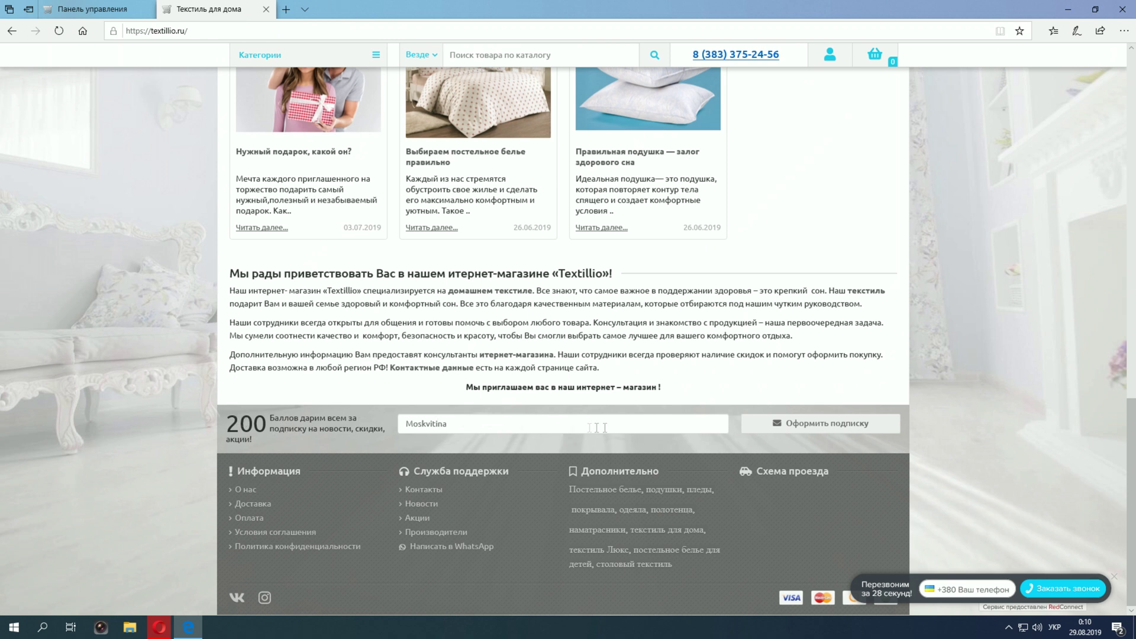
pyautogui.click(99, 12)
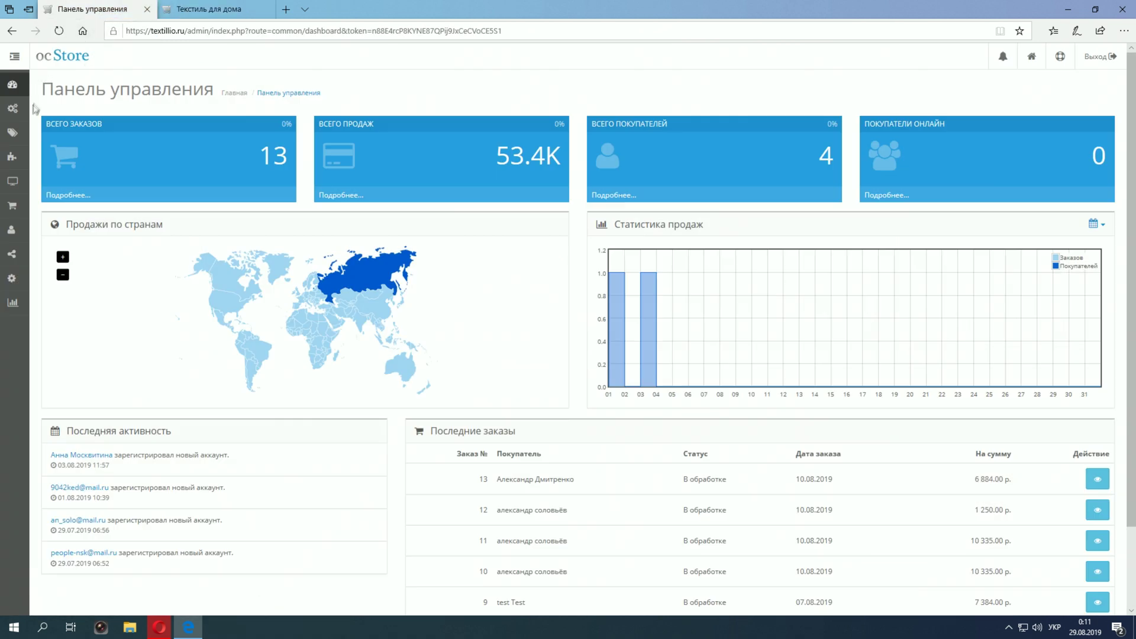
# Step: Open the template's "Подписка на рассылки" settings and examine the gift-points field, dismissing the chat notifications
pyautogui.moveTo(14, 114)
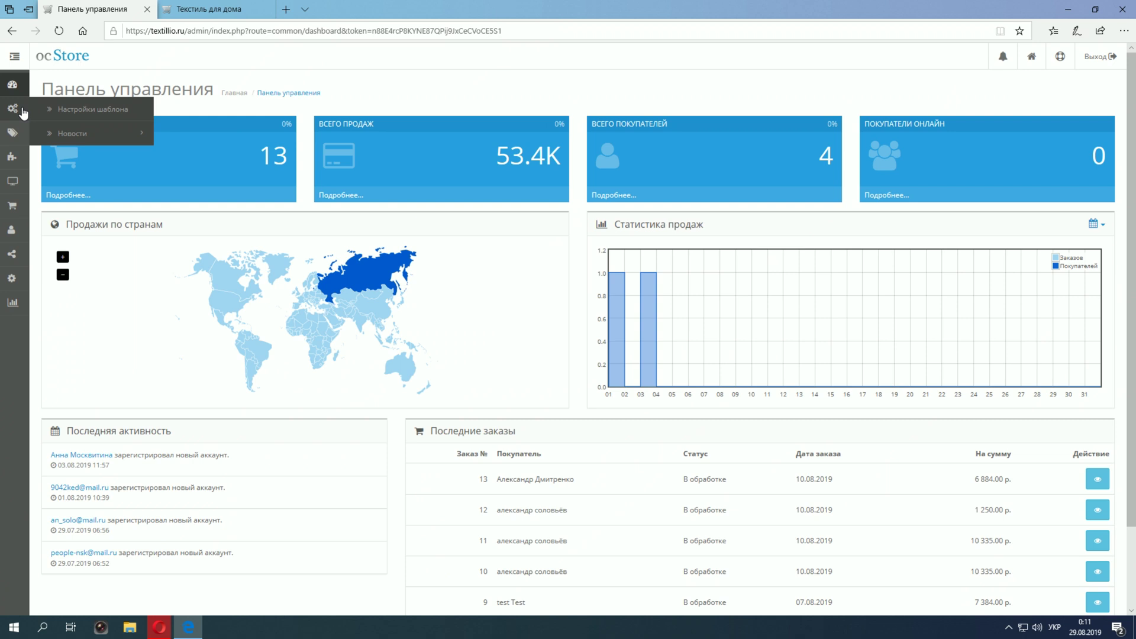
pyautogui.click(81, 112)
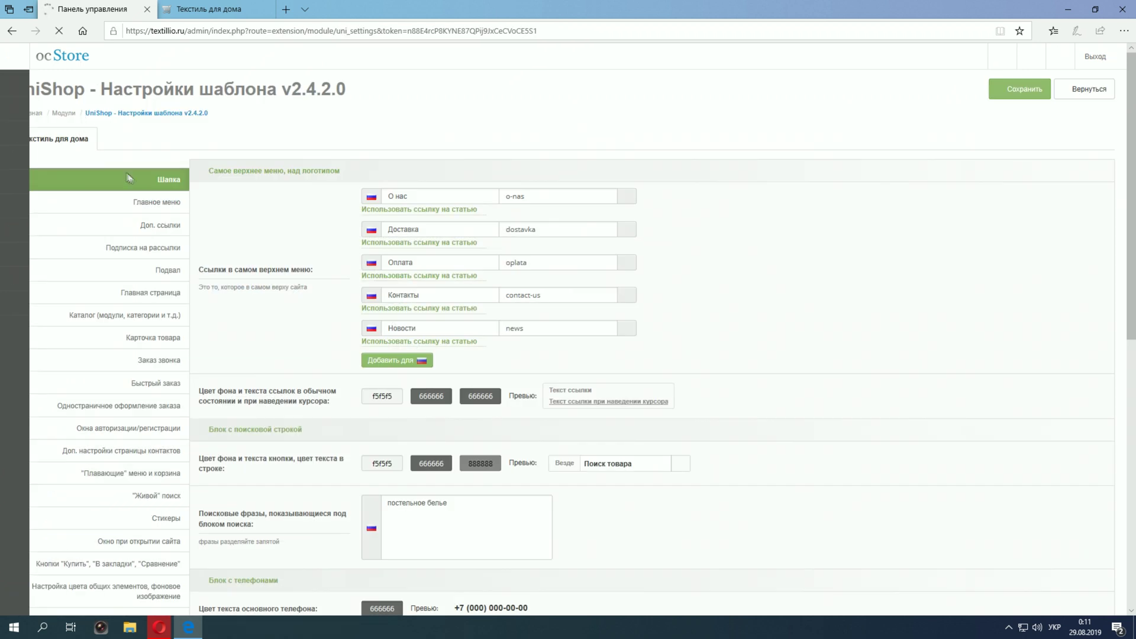
pyautogui.click(161, 251)
pyautogui.scroll(-2, 165, 256)
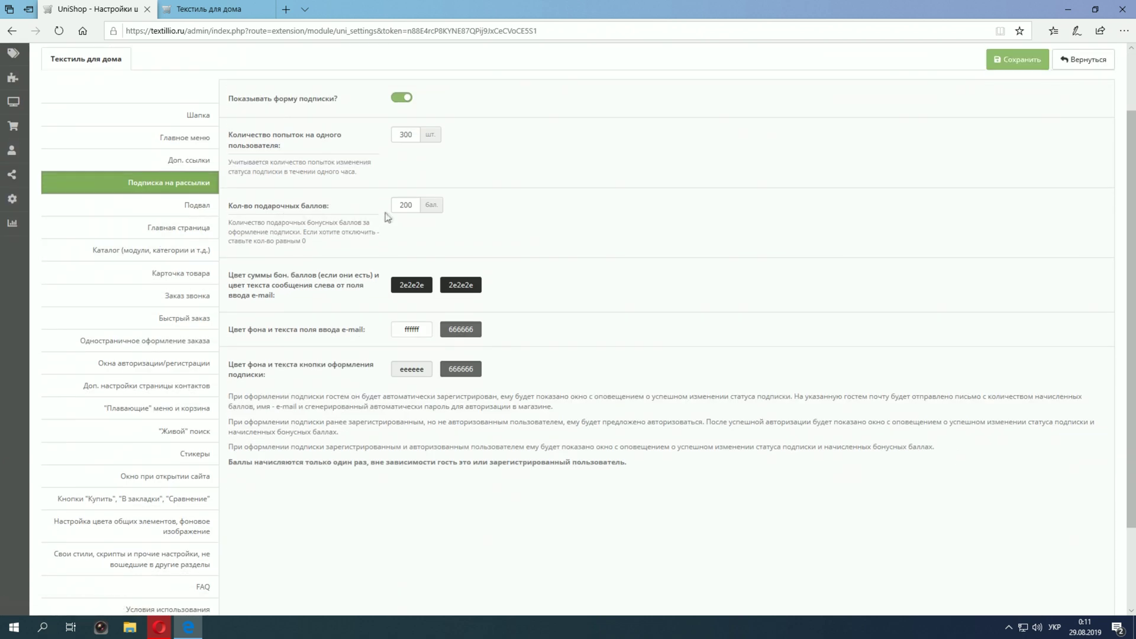
pyautogui.moveTo(408, 210); pyautogui.dragTo(413, 210)
pyautogui.click(407, 209)
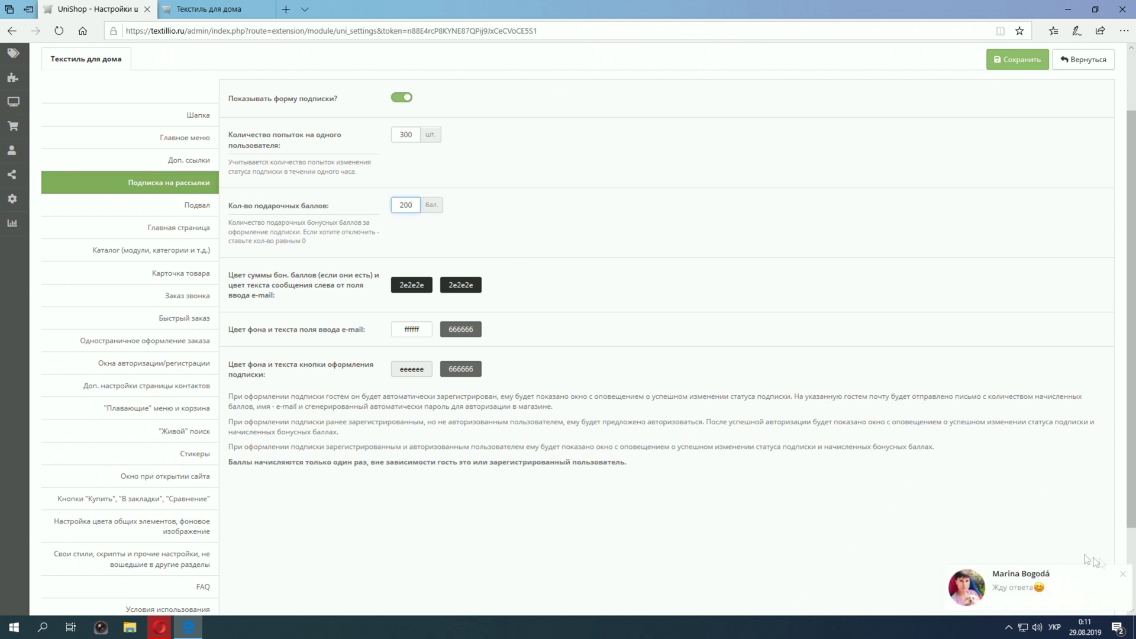
pyautogui.click(1123, 574)
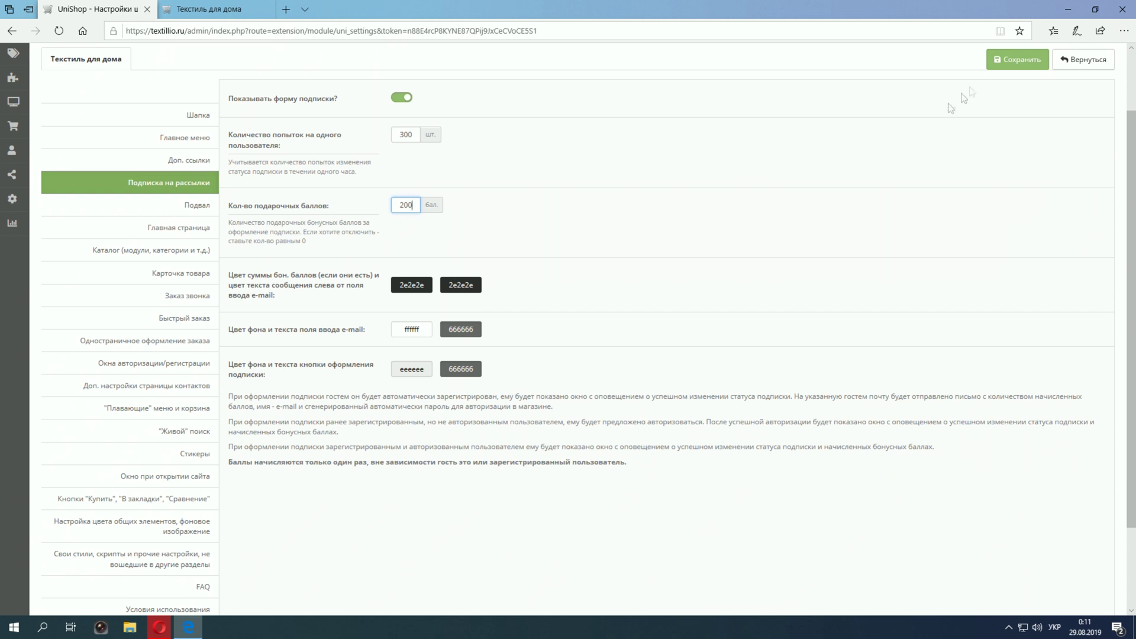
pyautogui.click(1016, 62)
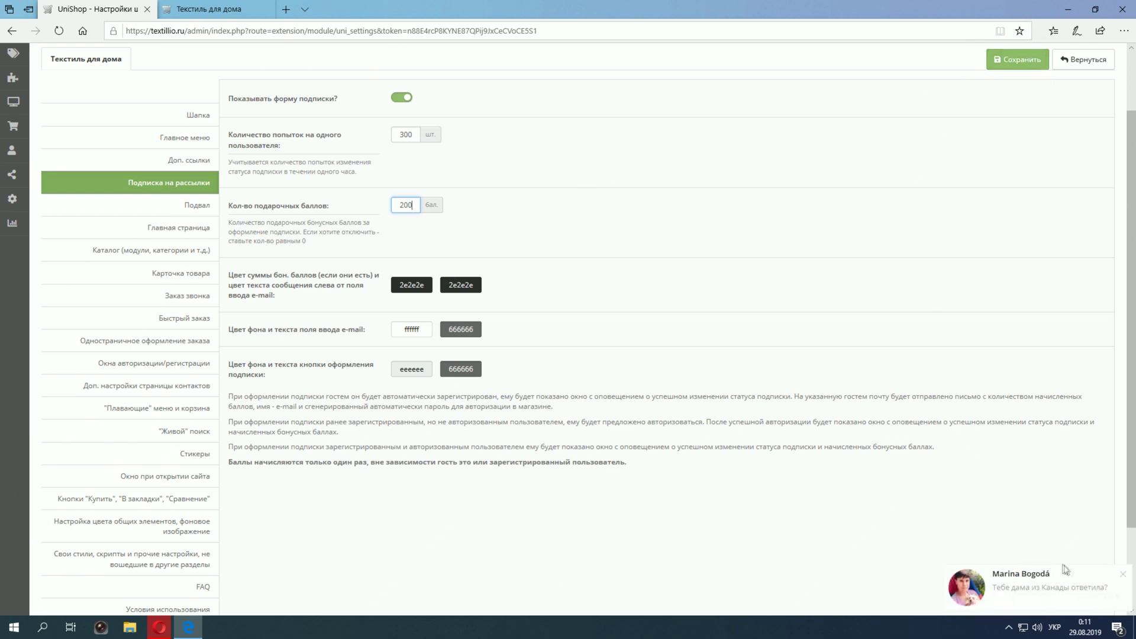
pyautogui.click(1123, 574)
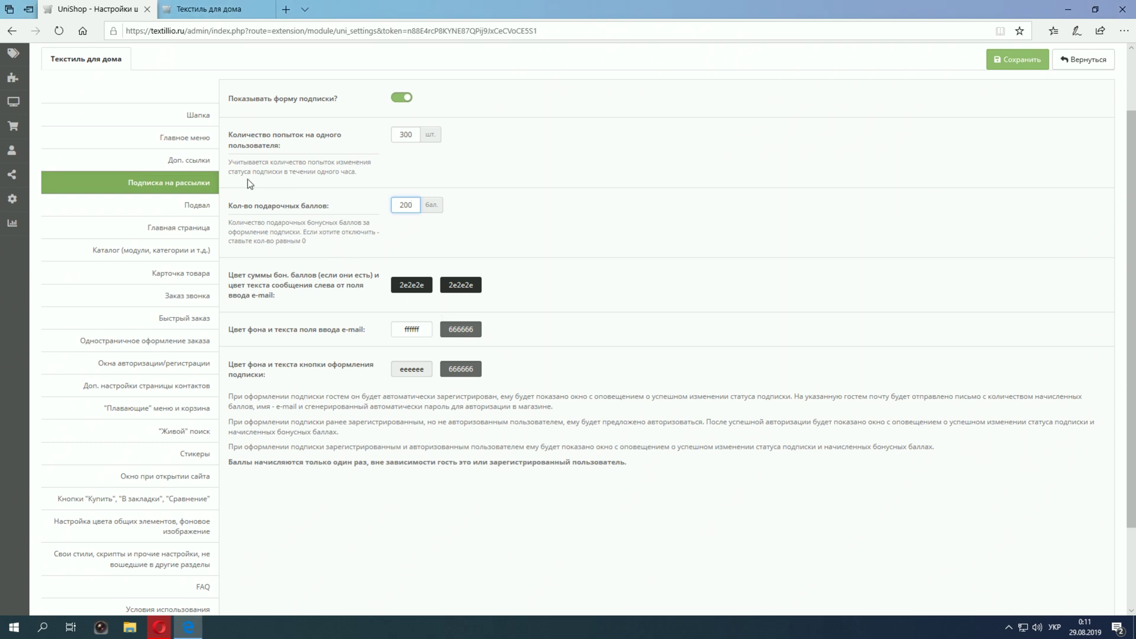
# Step: Open the first customer in the customer list for editing and show the customer's bonus points
pyautogui.moveTo(18, 109)
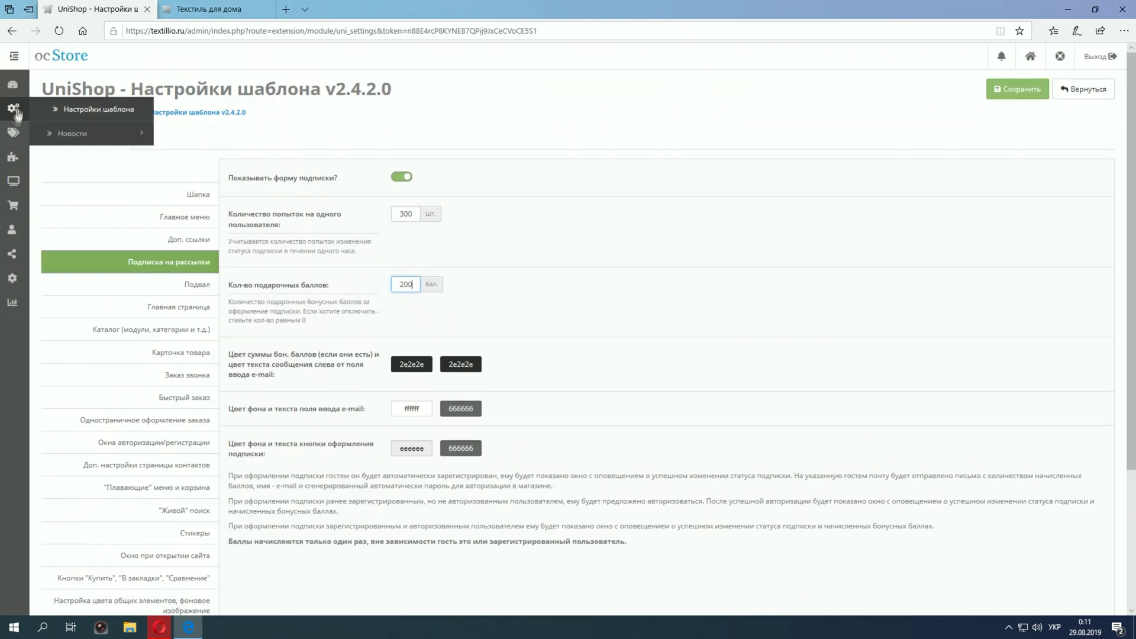
pyautogui.moveTo(12, 229)
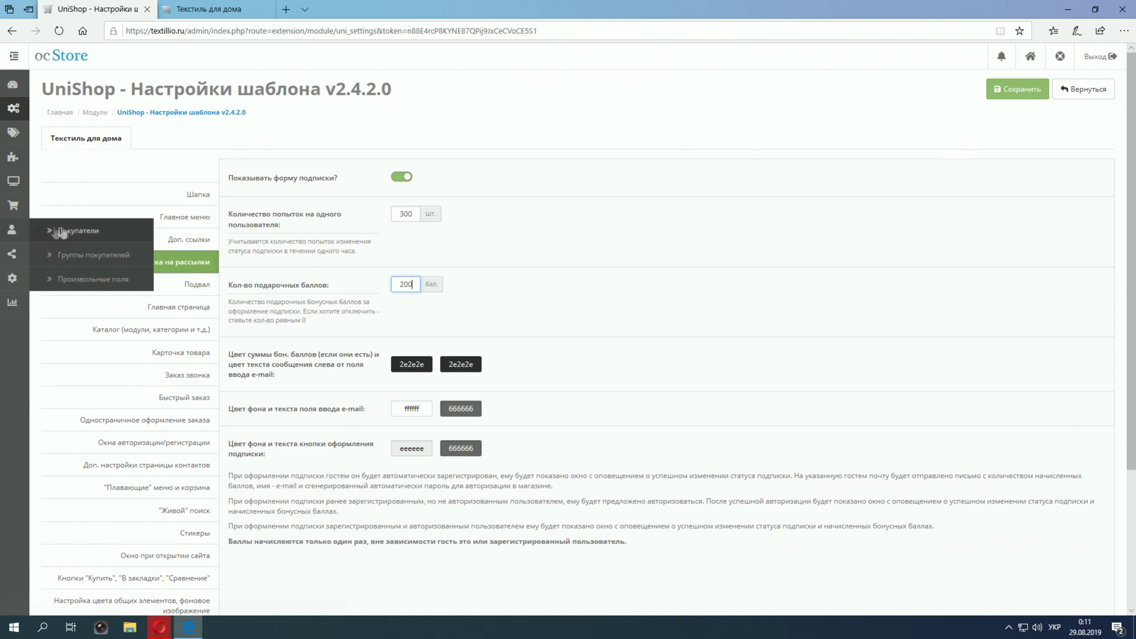
pyautogui.click(75, 230)
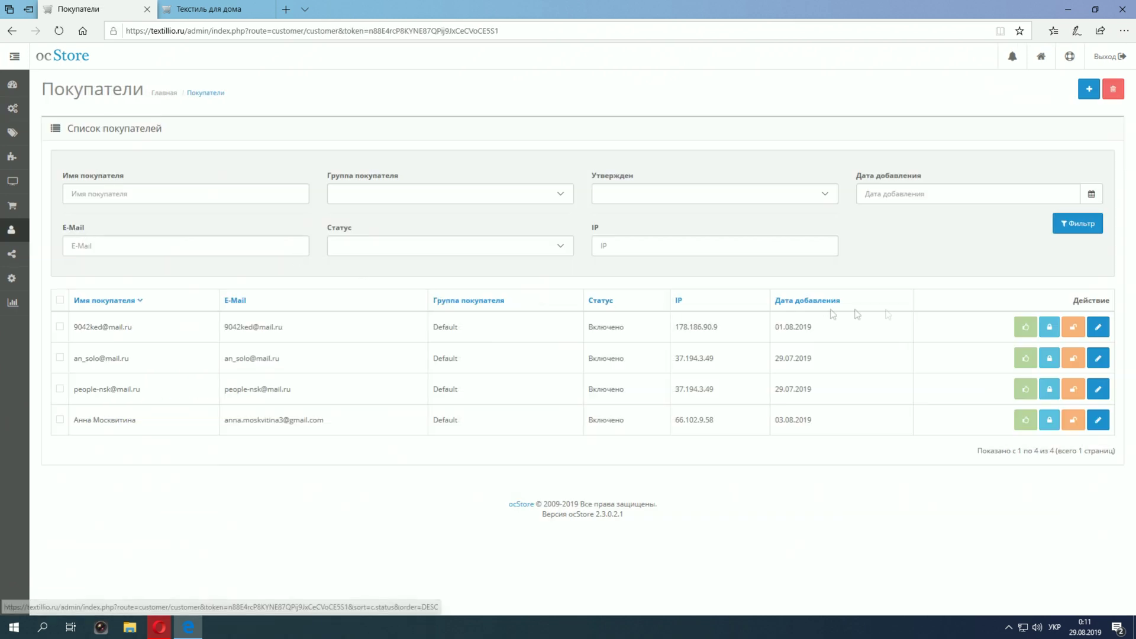
pyautogui.click(1099, 328)
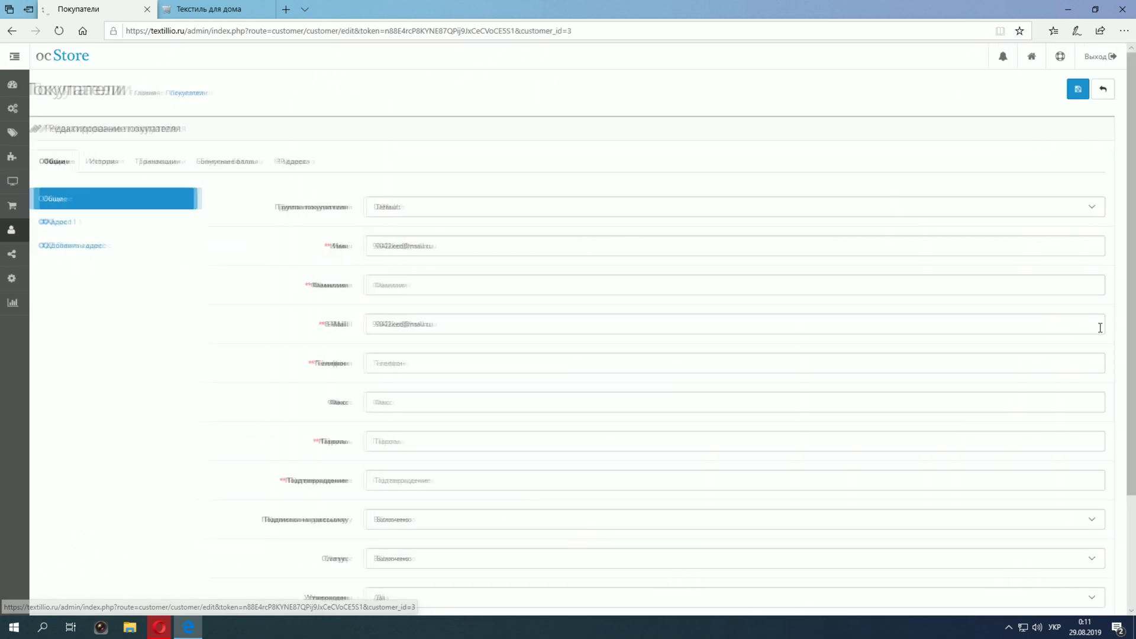
pyautogui.click(243, 161)
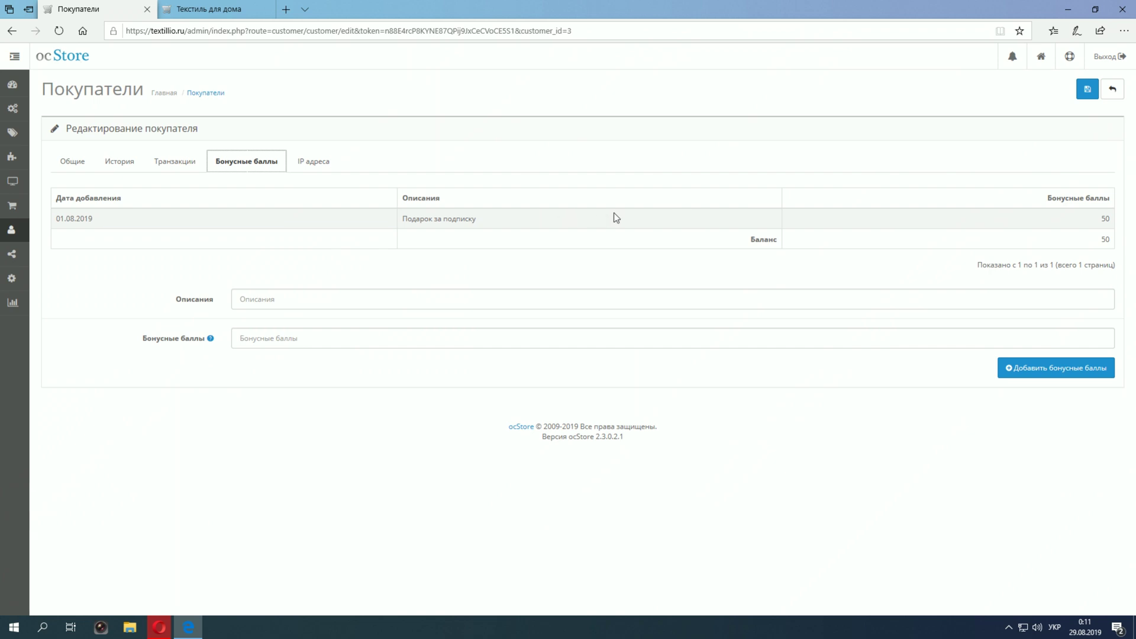
# Step: Add a blank bonus-points entry for the customer, followed by an entry of -50 points
pyautogui.click(243, 306)
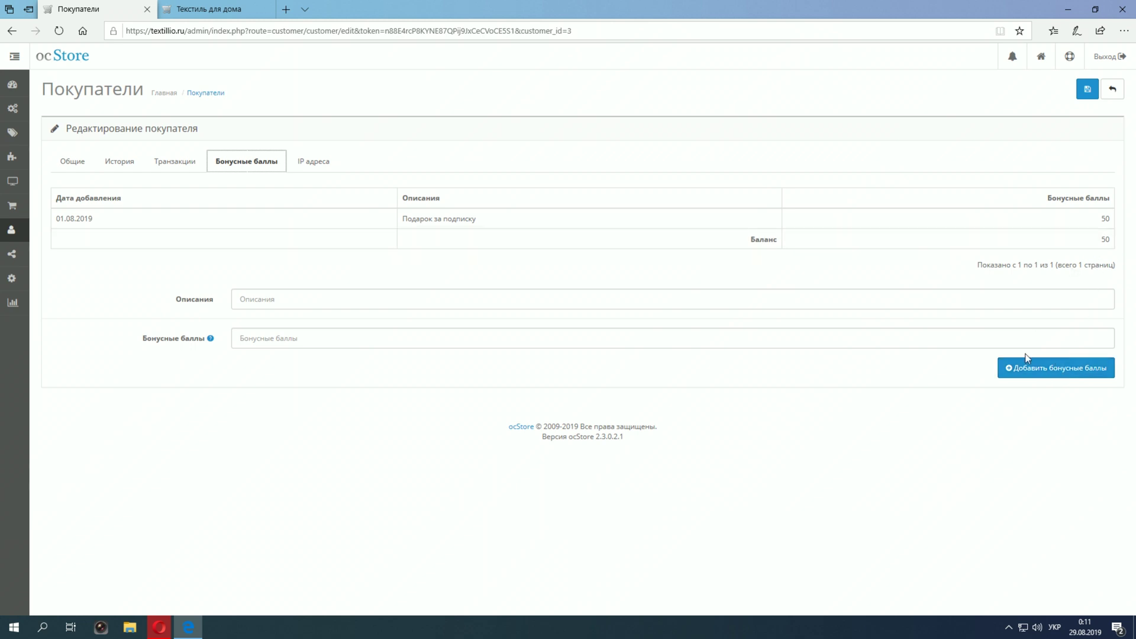
pyautogui.click(1040, 373)
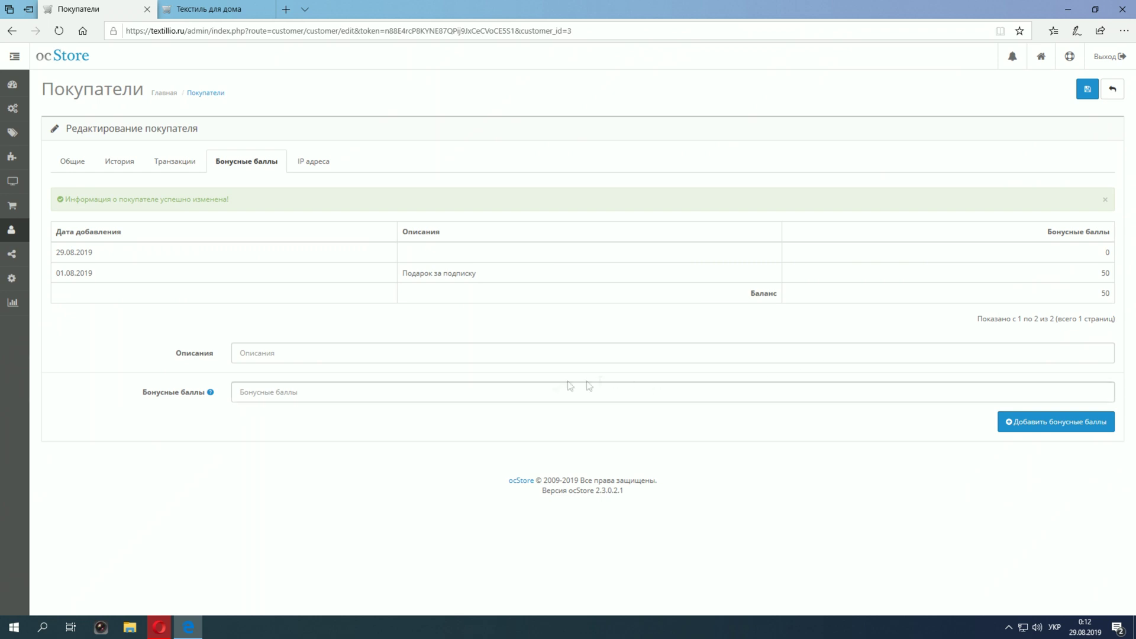
pyautogui.moveTo(204, 393)
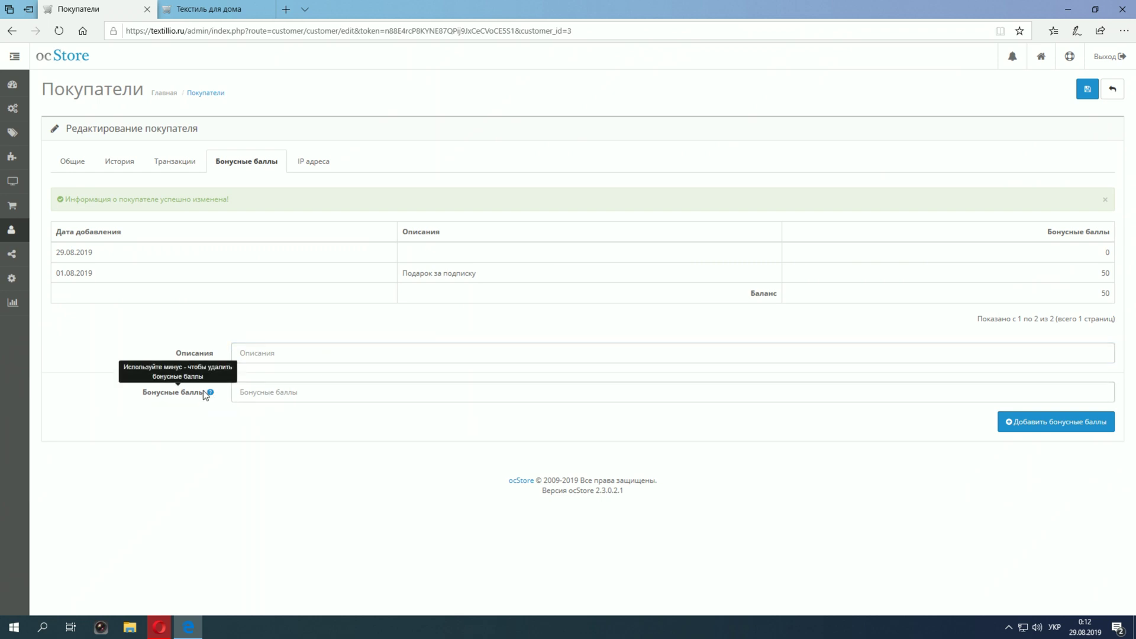
pyautogui.click(1055, 398)
pyautogui.write('-')
pyautogui.press('BackSpace')
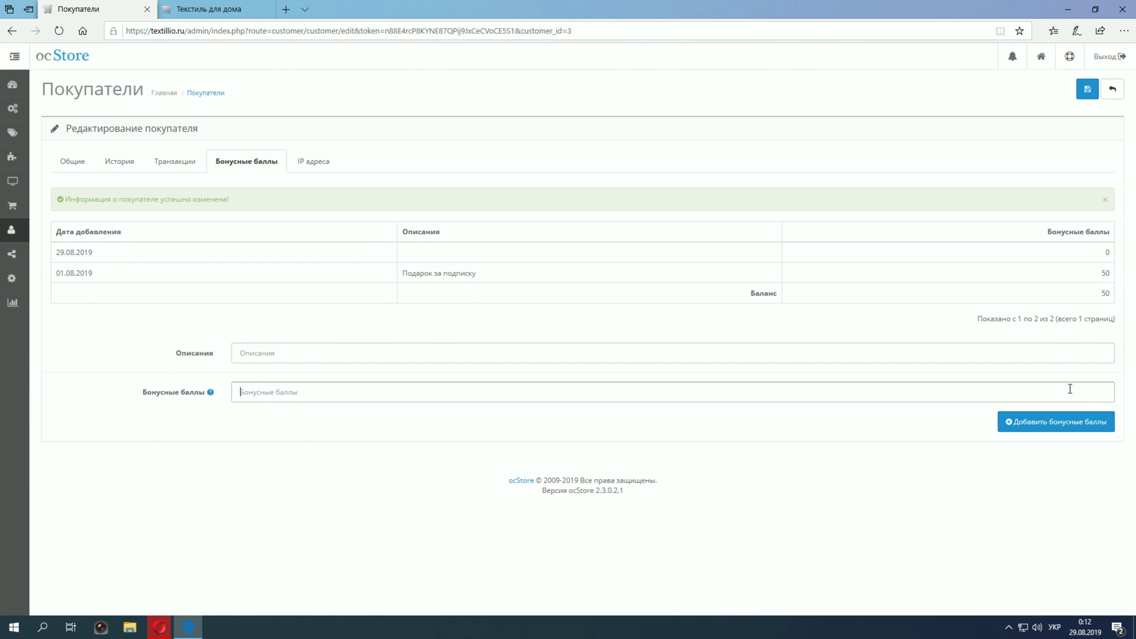
pyautogui.write('-50')
pyautogui.click(1031, 422)
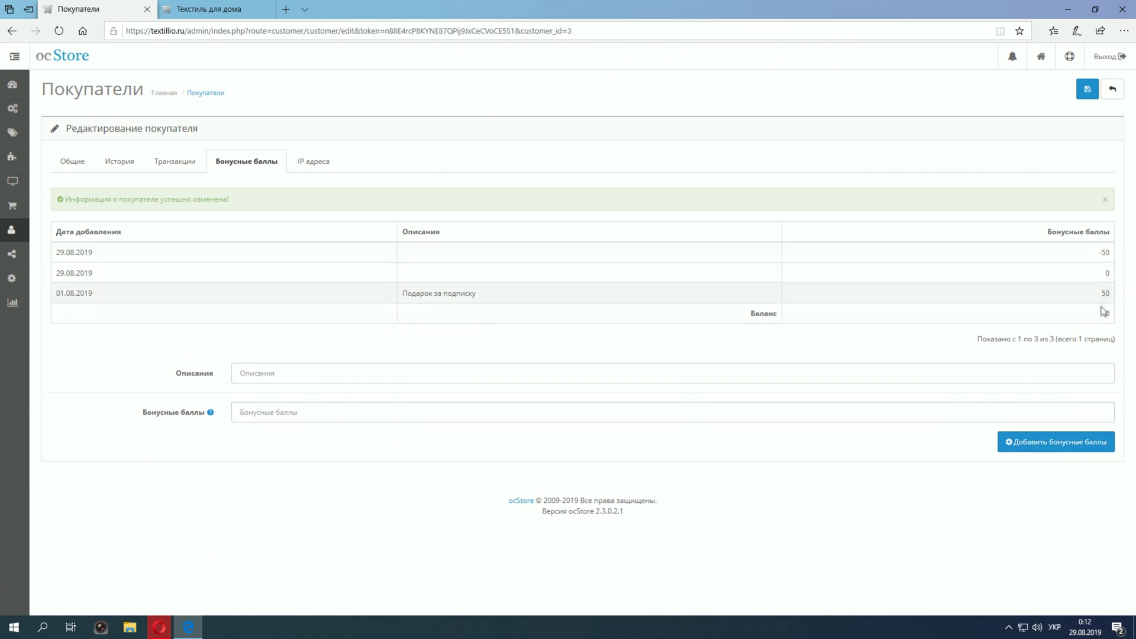
# Step: Add a new entry of 50 bonus points to the customer's account
pyautogui.click(473, 413)
pyautogui.write('50')
pyautogui.click(1050, 443)
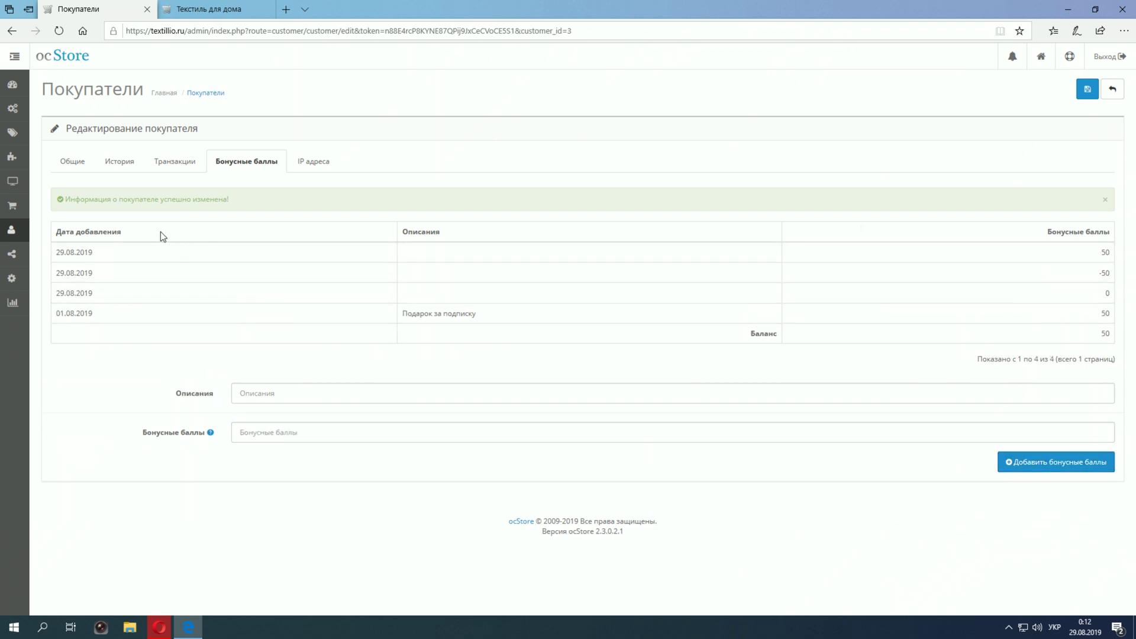
# Step: Open the catalog's product list and open the product "112-3 Калейдоскоп бежевый" for editing
pyautogui.moveTo(9, 195)
pyautogui.moveTo(12, 131)
pyautogui.click(72, 159)
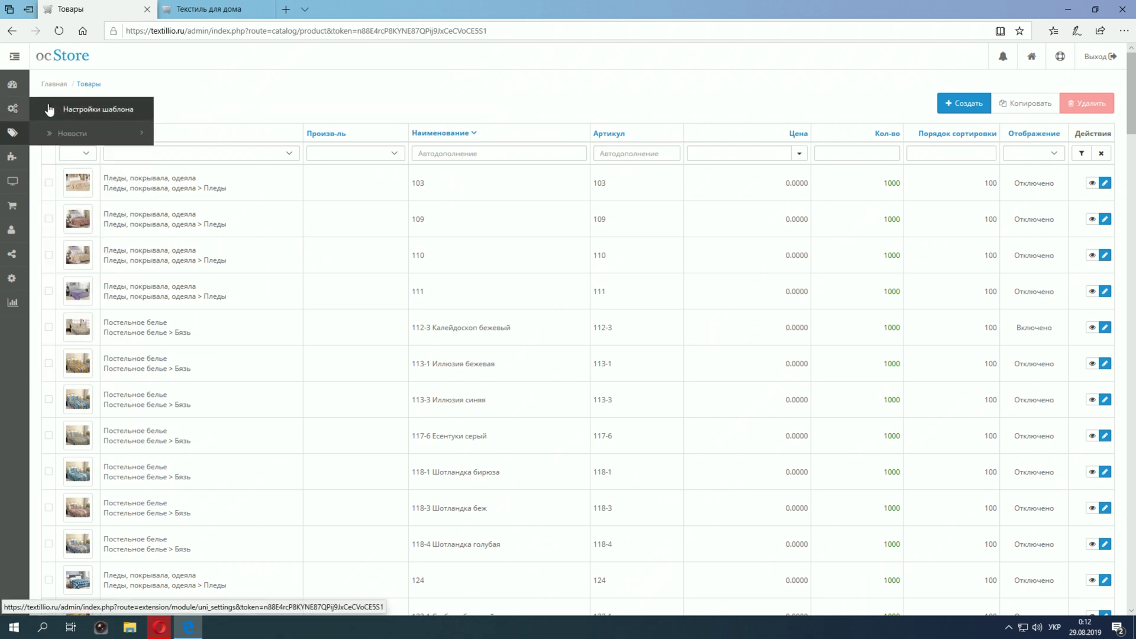
pyautogui.moveTo(11, 232)
pyautogui.moveTo(12, 109)
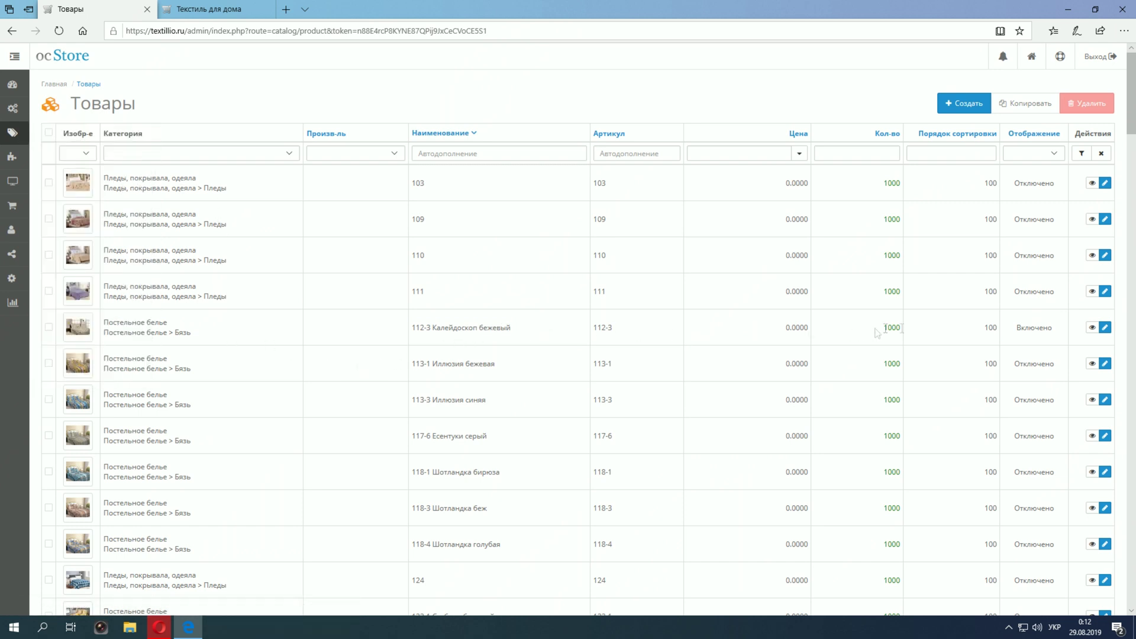
pyautogui.click(1105, 328)
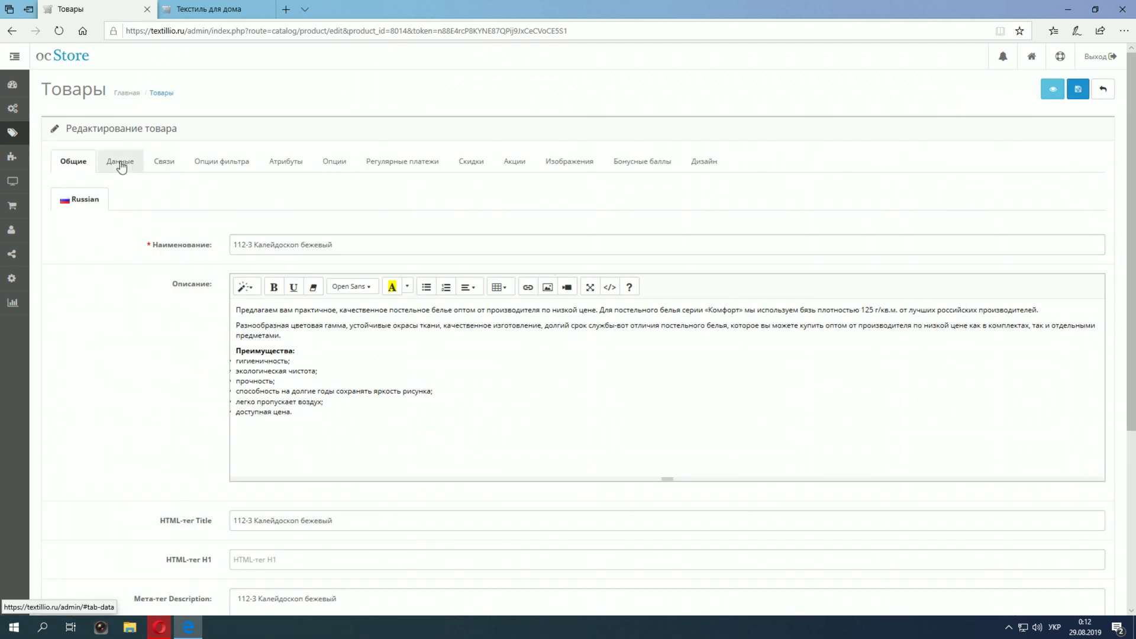
# Step: Review the product's "Данные", "Бонусные баллы" and "Связи" settings
pyautogui.click(121, 166)
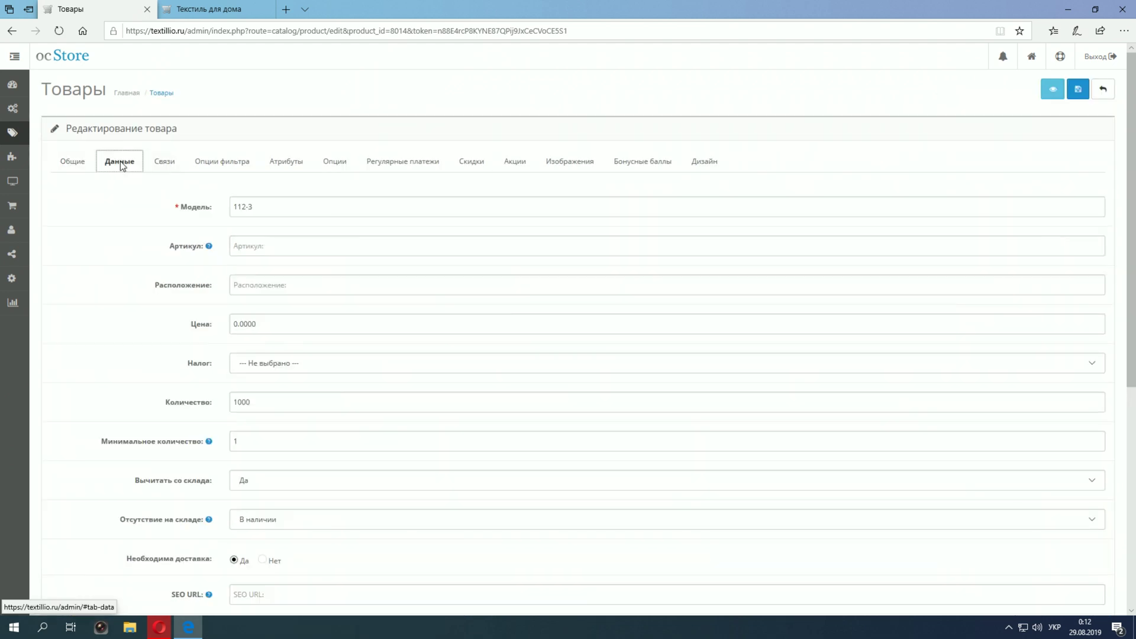
pyautogui.click(648, 163)
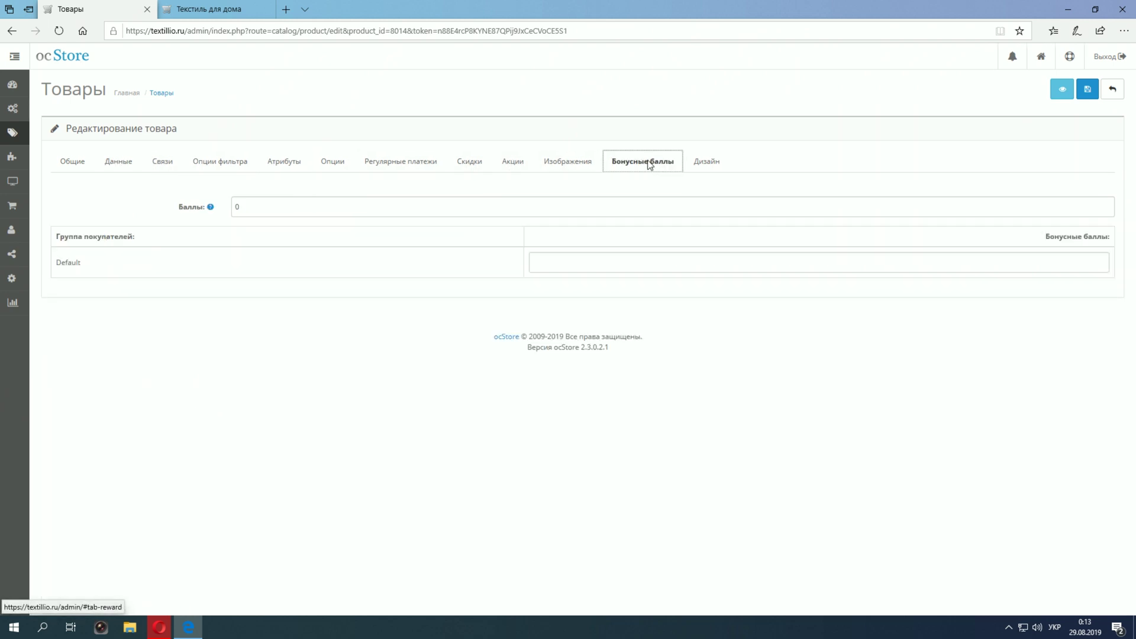
pyautogui.click(240, 207)
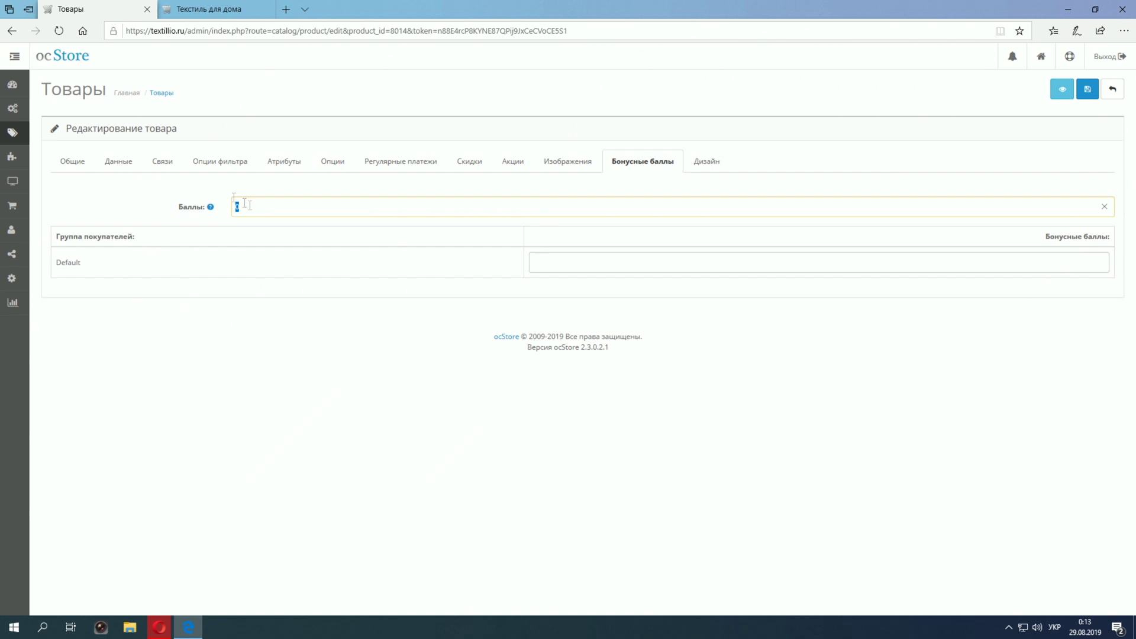
pyautogui.click(120, 167)
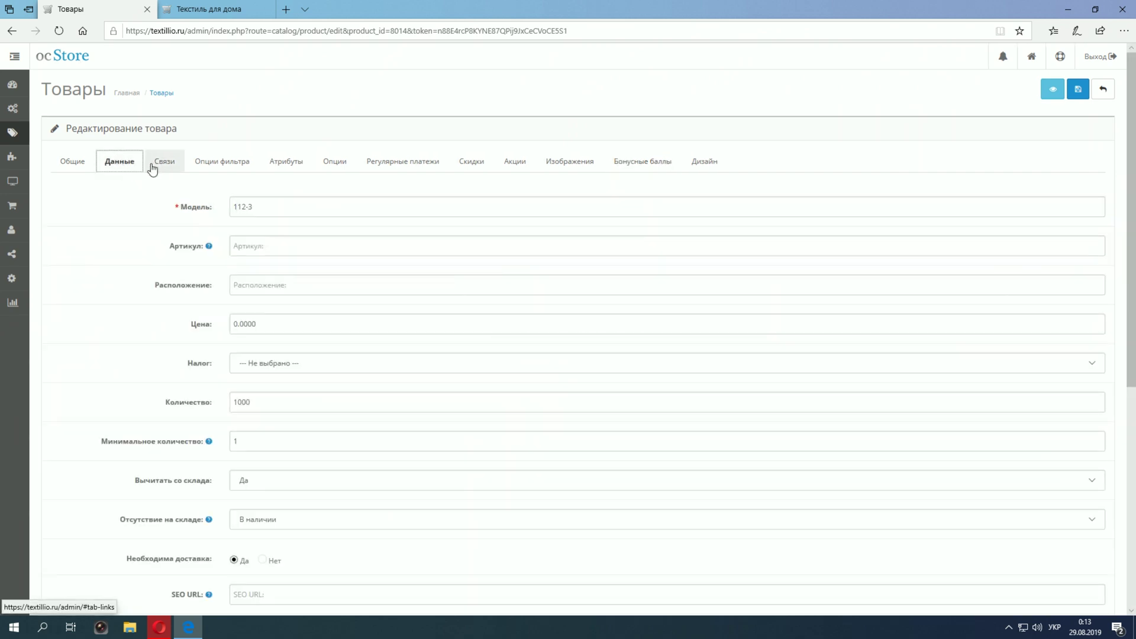
pyautogui.click(180, 163)
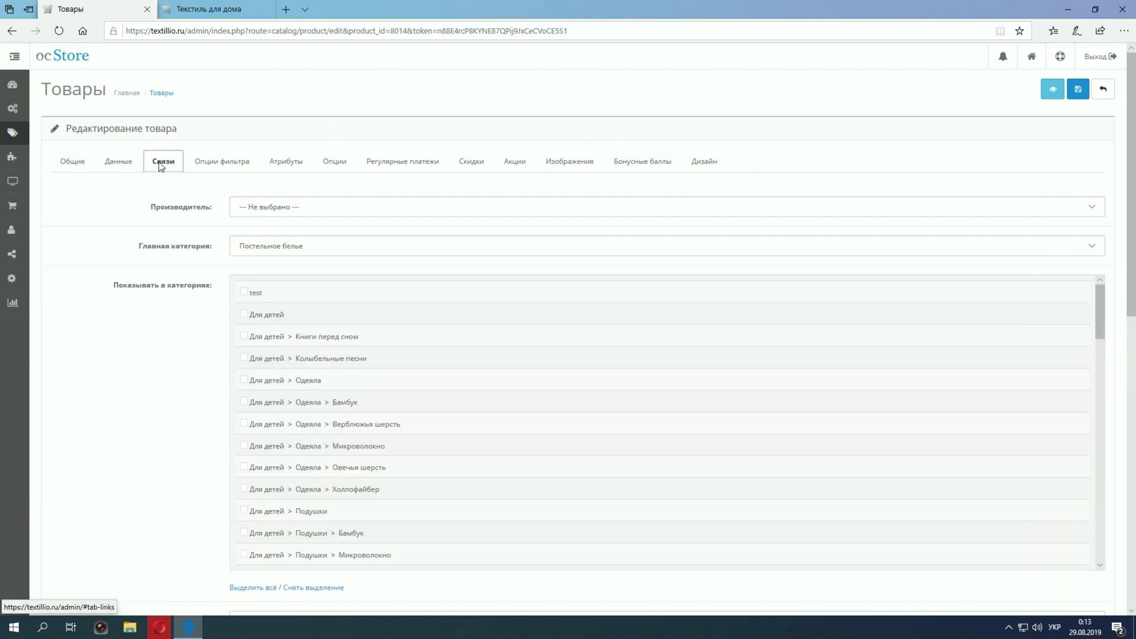
# Step: Set the product's price to 100.0000 in its "Данные" settings
pyautogui.click(126, 167)
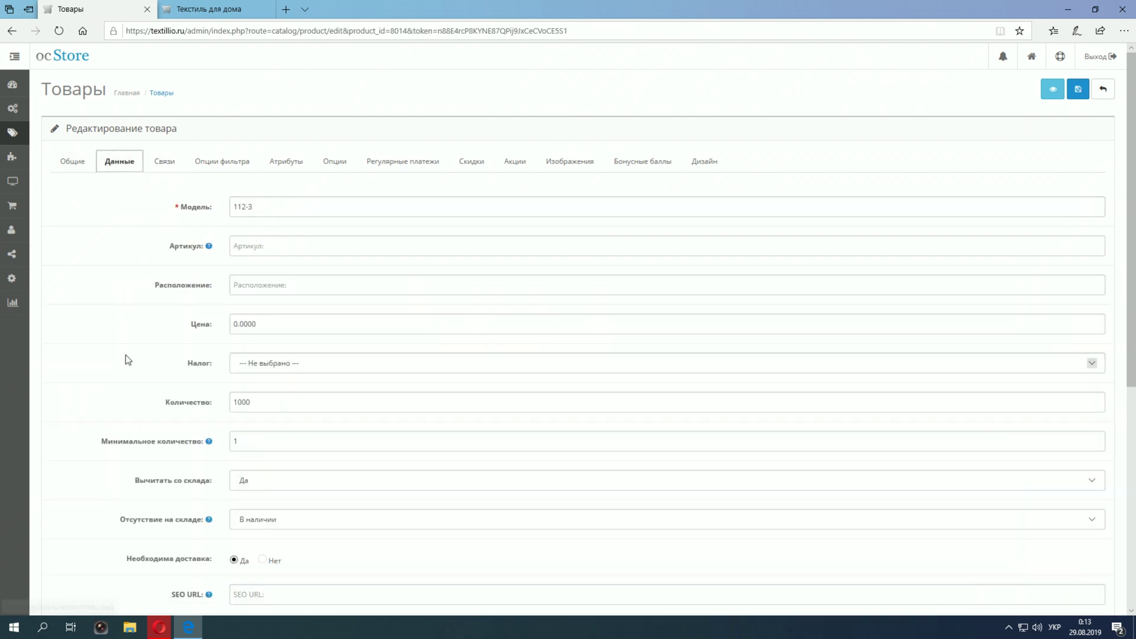
pyautogui.scroll(-2, 125, 354)
pyautogui.moveTo(153, 444)
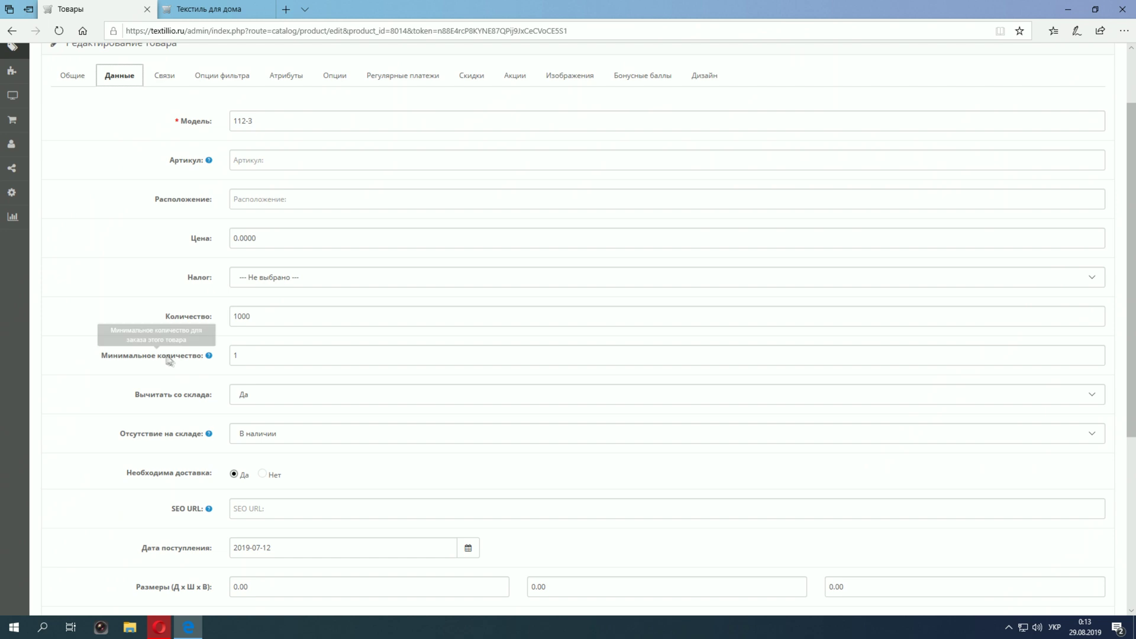
pyautogui.click(243, 234)
pyautogui.moveTo(234, 238); pyautogui.dragTo(238, 242)
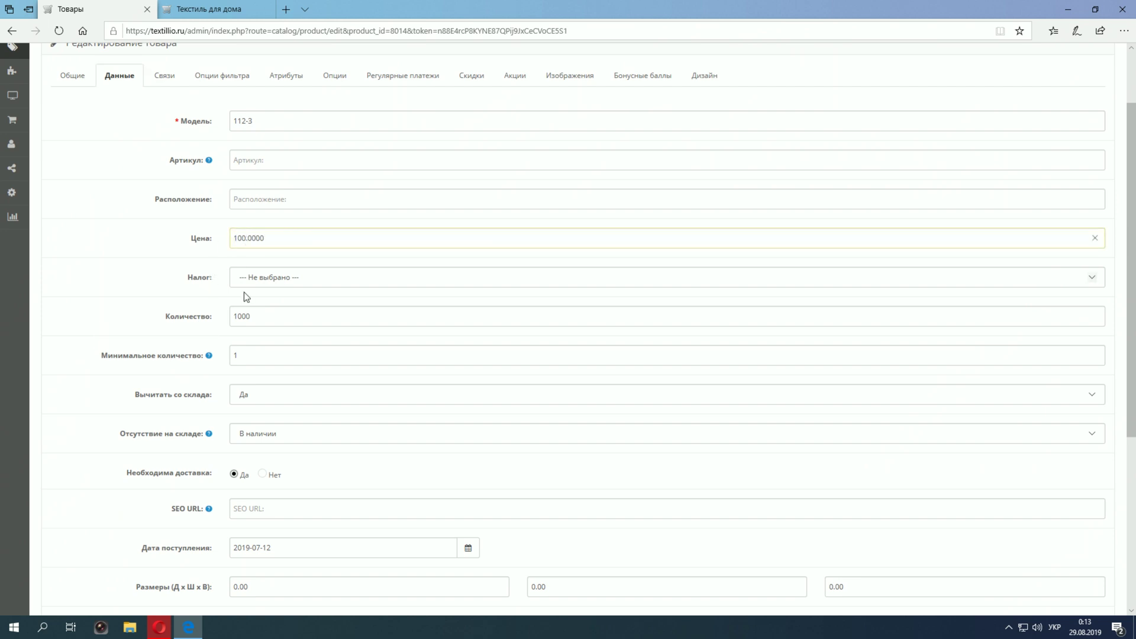
# Step: Set the product's "Баллы" value to 20 in its bonus-points settings
pyautogui.scroll(2, 246, 286)
pyautogui.click(651, 166)
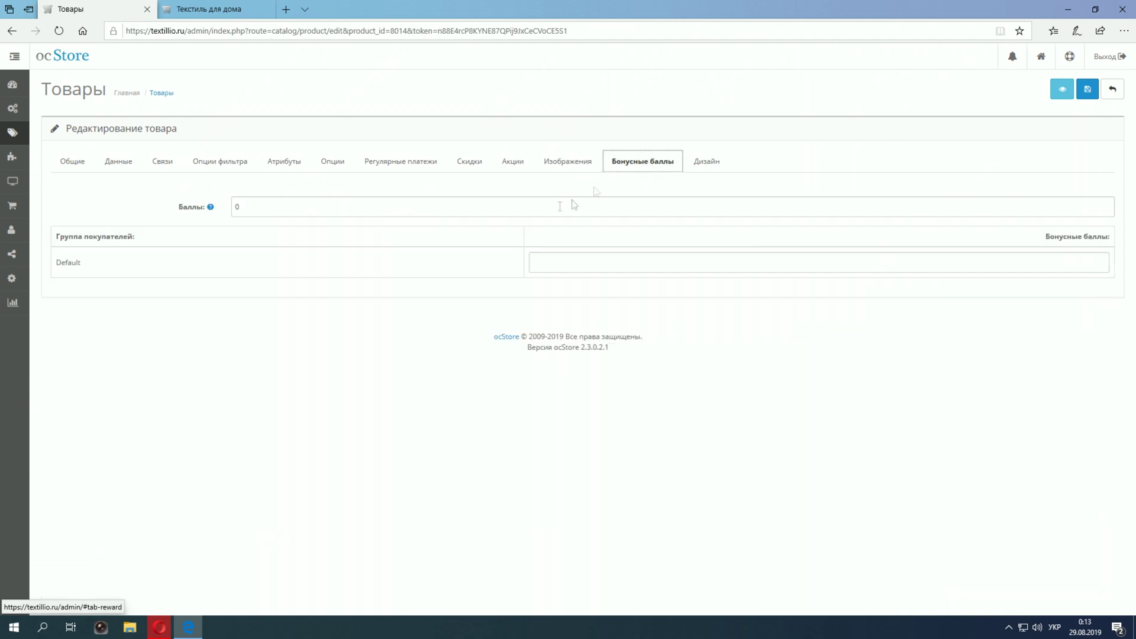
pyautogui.moveTo(276, 206); pyautogui.dragTo(224, 206)
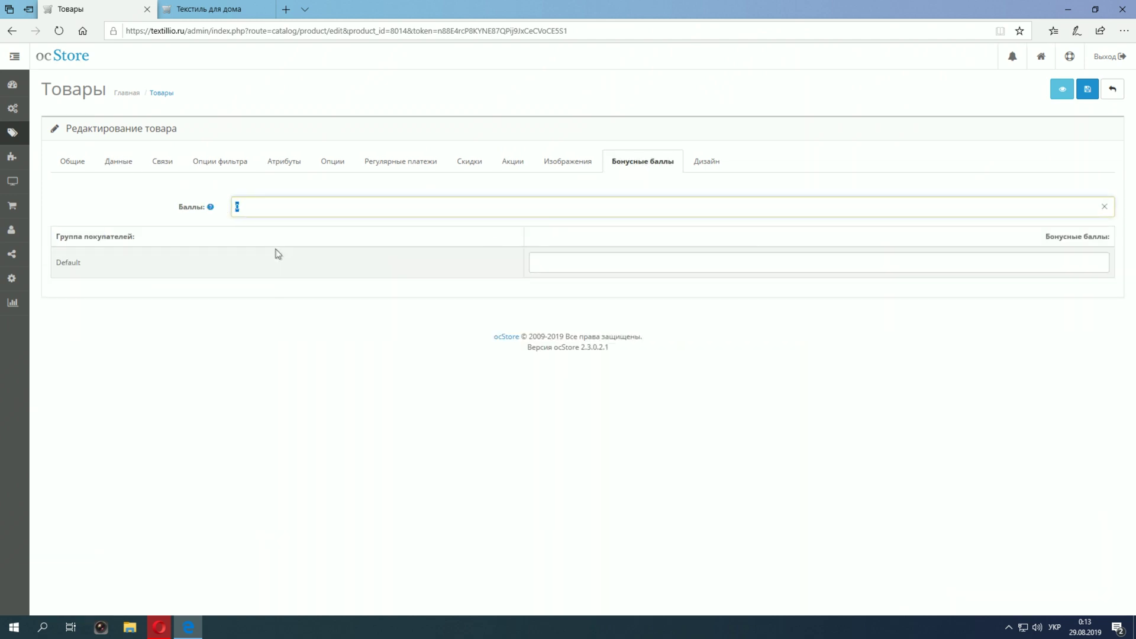
pyautogui.write('20')
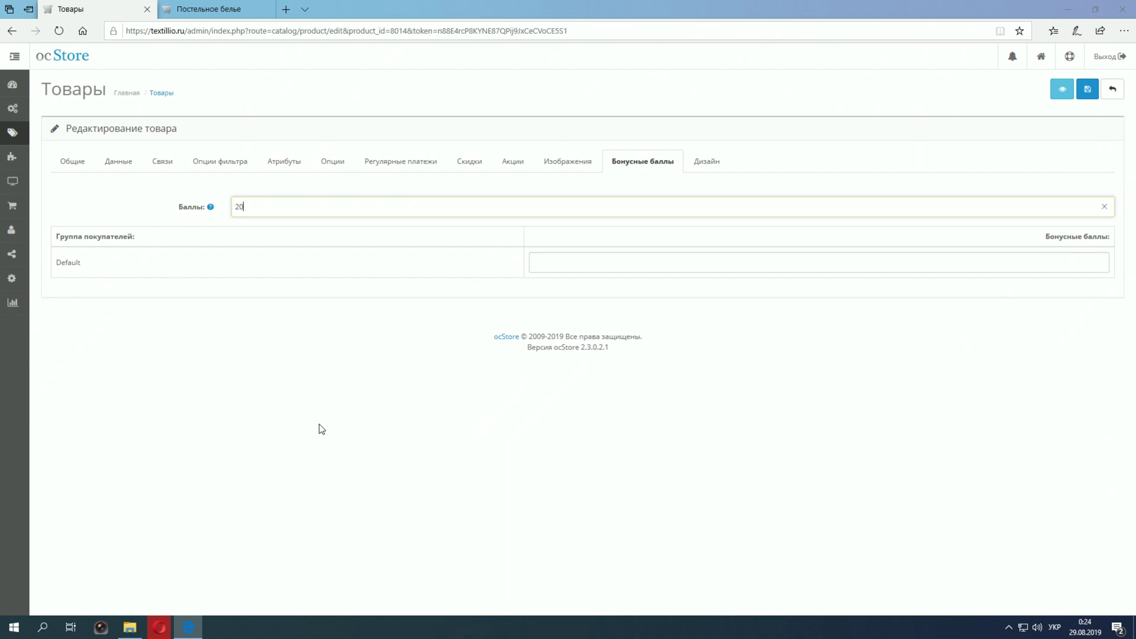
# Step: Check the product's "Данные" settings and set its "Баллы" value to 100 in the bonus-points settings
pyautogui.click(119, 162)
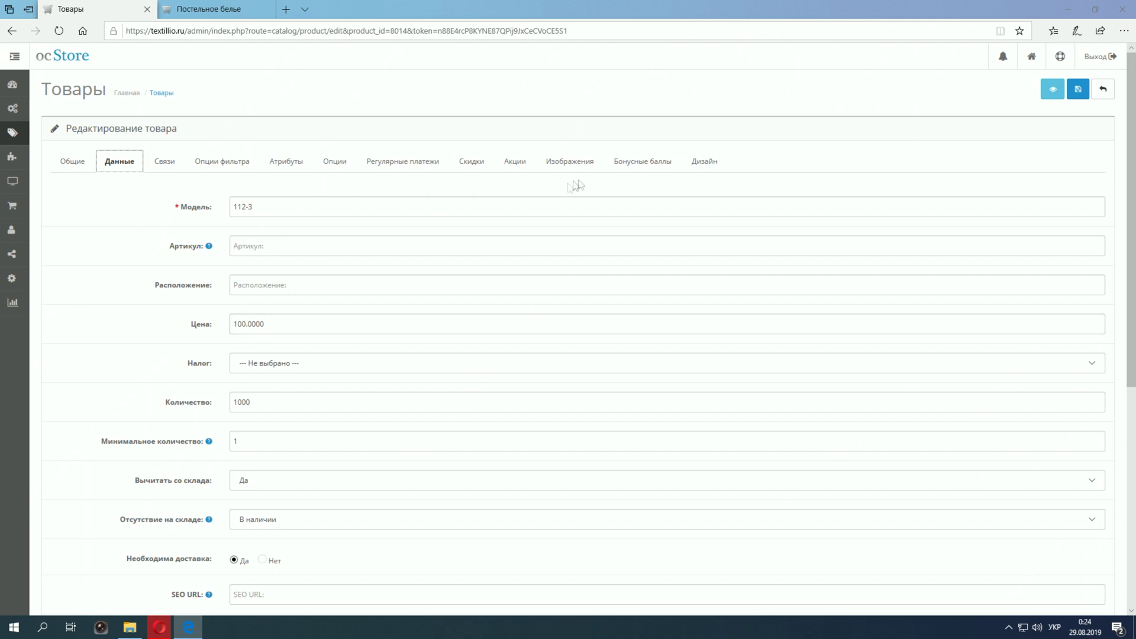
pyautogui.click(631, 167)
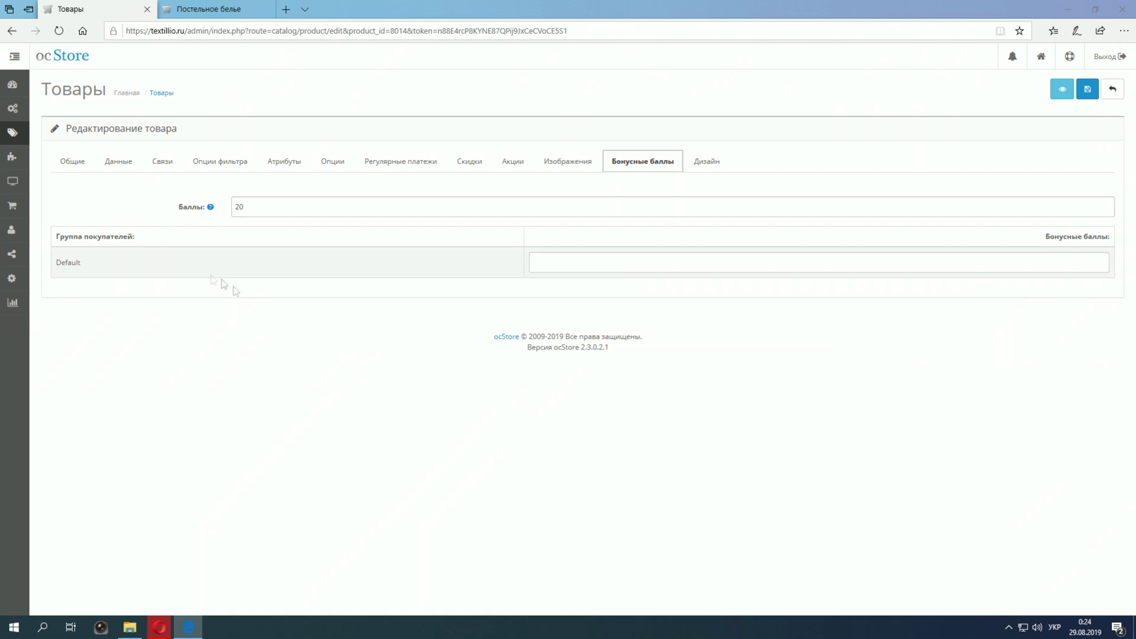
pyautogui.moveTo(258, 207); pyautogui.dragTo(232, 206)
pyautogui.write('100')
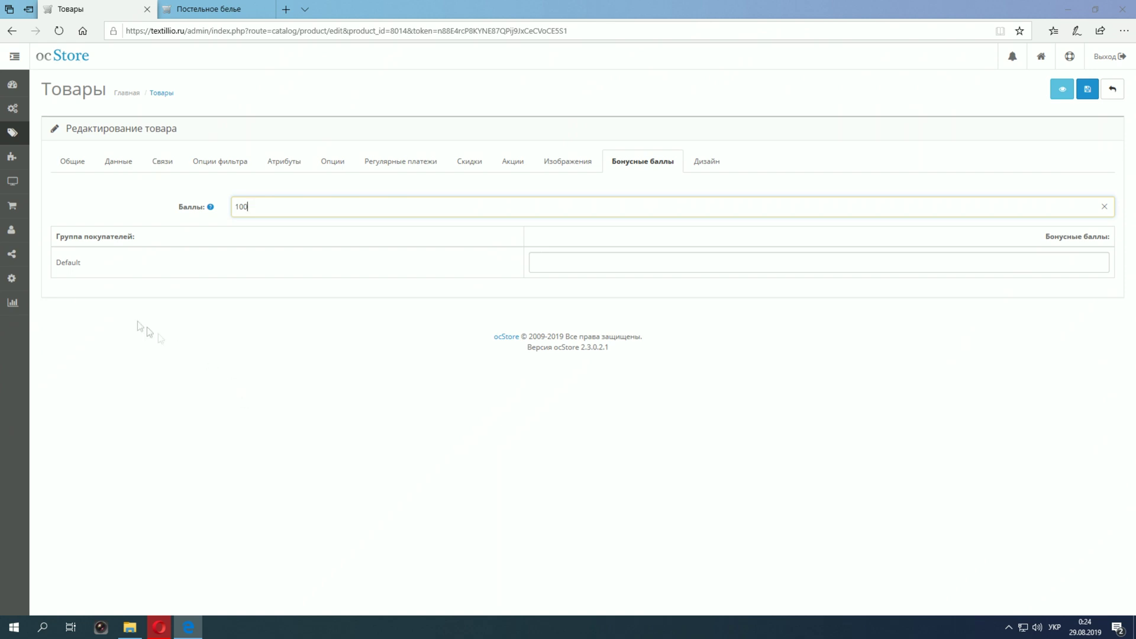
pyautogui.moveTo(26, 255)
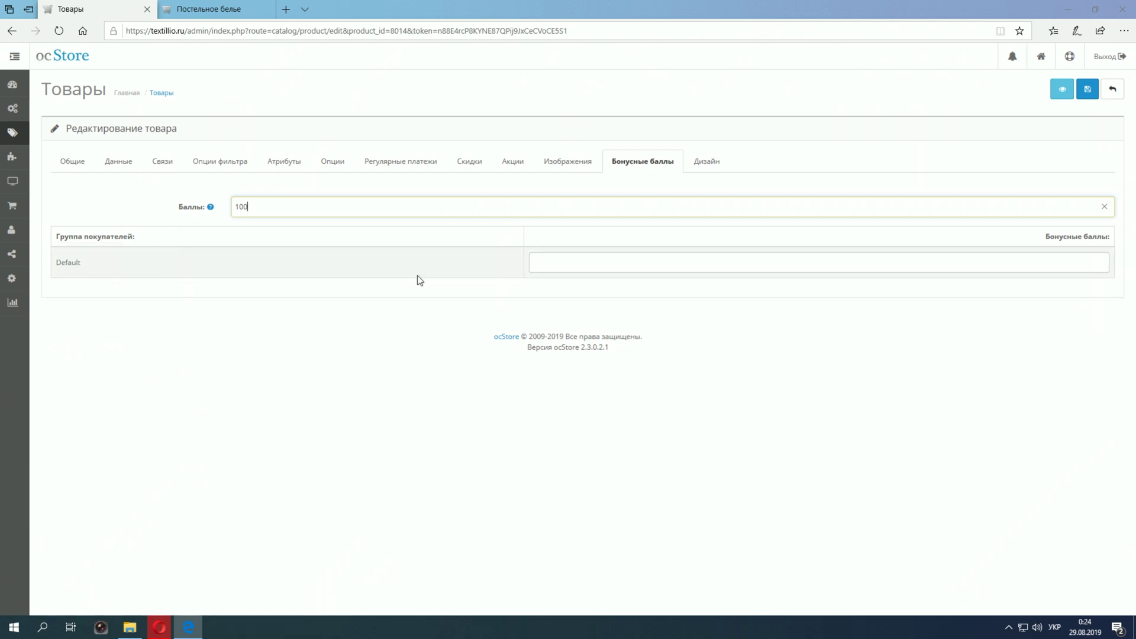
# Step: Set the bonus points for the "Default" customer group to 30 and save the product
pyautogui.click(576, 262)
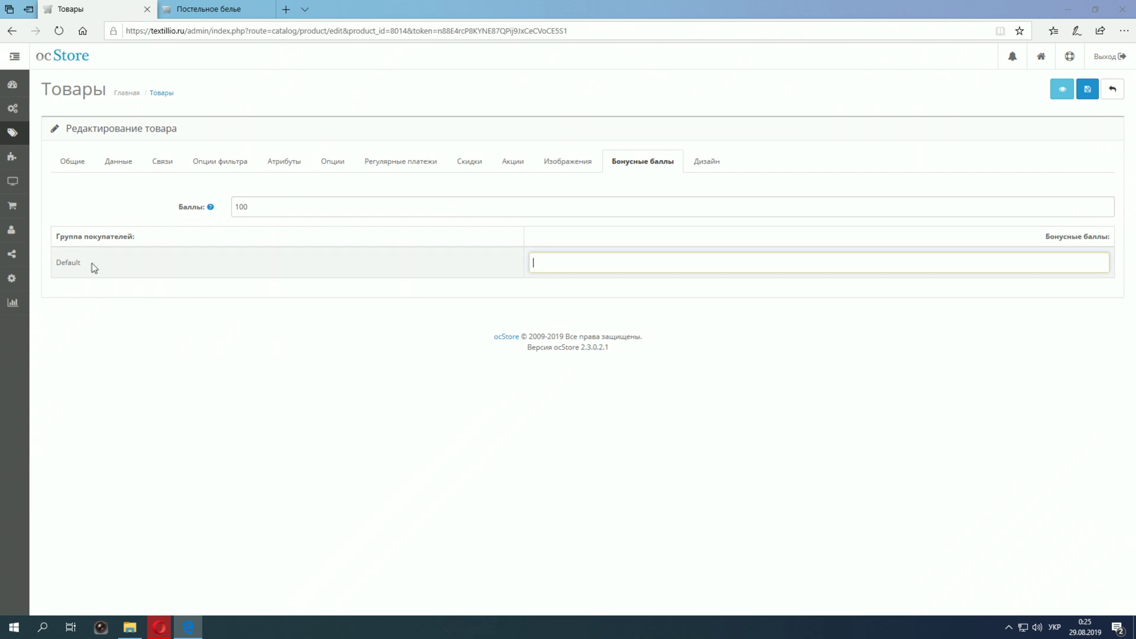
pyautogui.moveTo(83, 264); pyautogui.dragTo(55, 267)
pyautogui.click(556, 263)
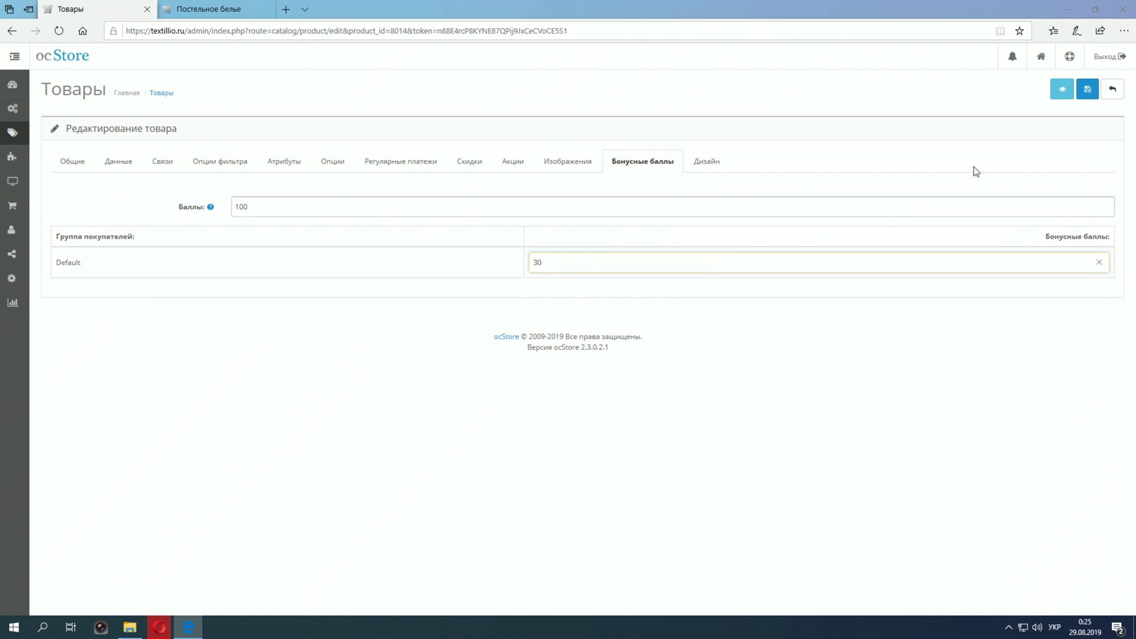
pyautogui.click(1088, 90)
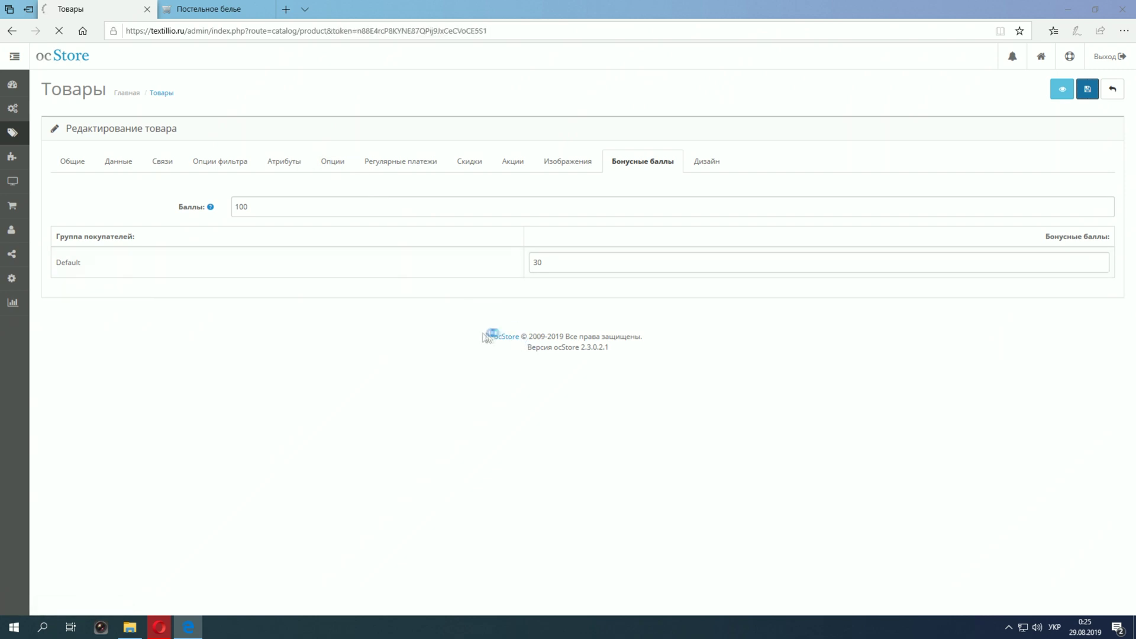
pyautogui.click(177, 13)
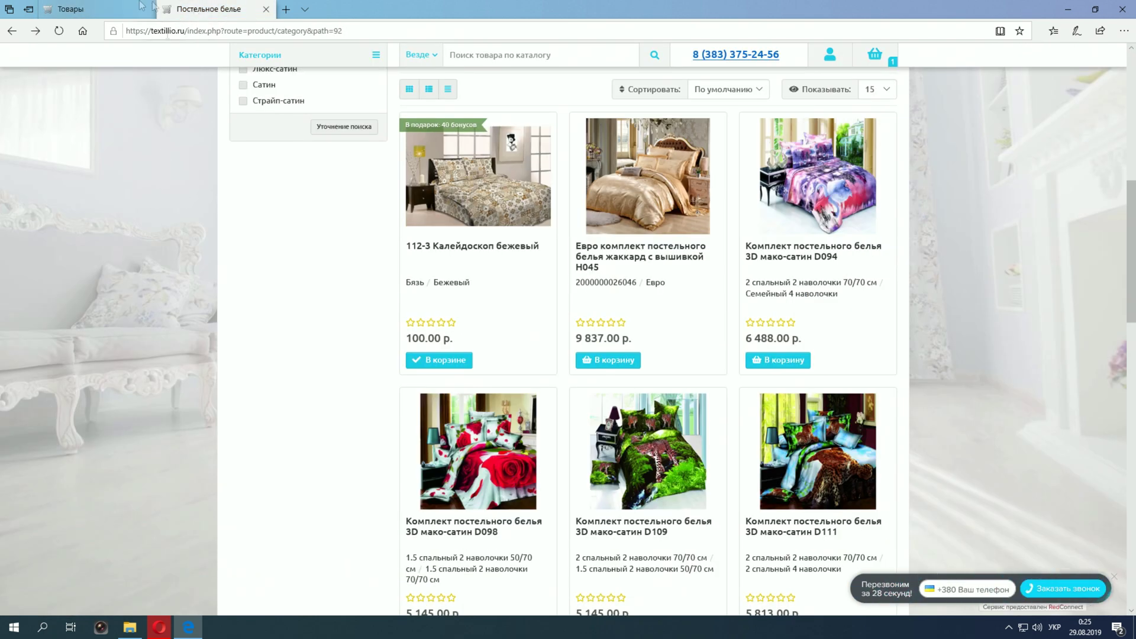
pyautogui.click(70, 10)
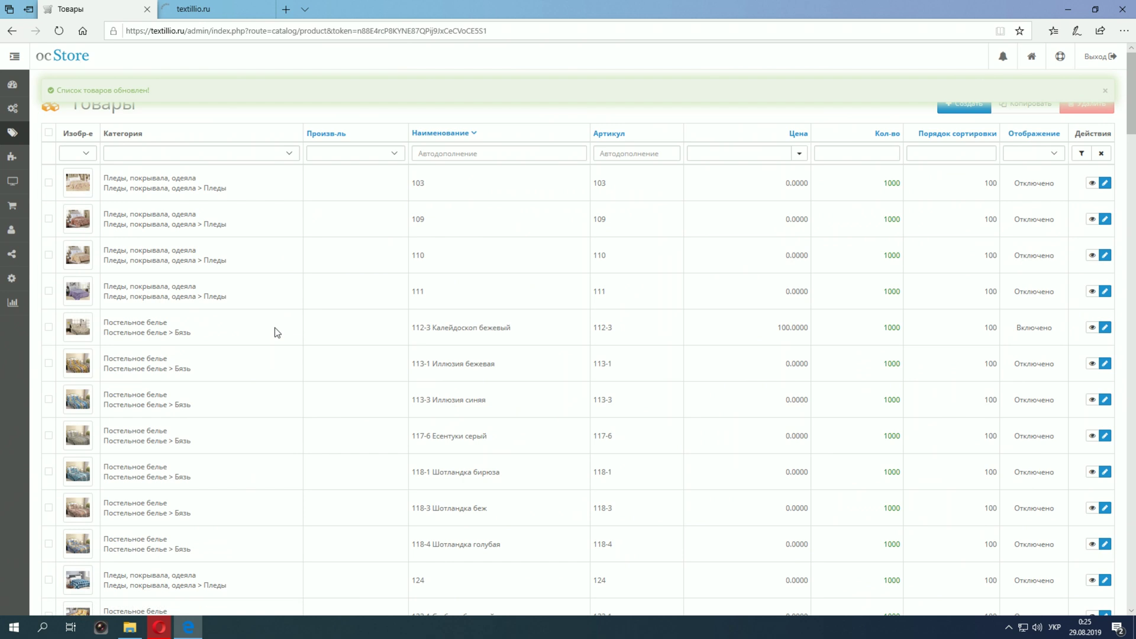
pyautogui.click(437, 329)
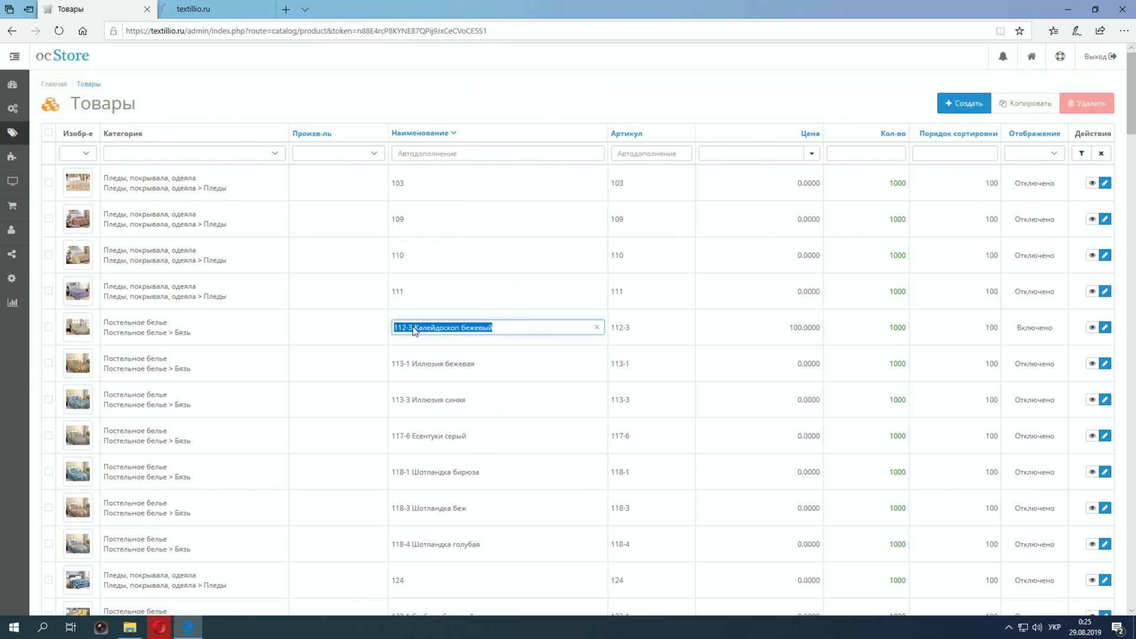
pyautogui.click(371, 327)
pyautogui.press('Return')
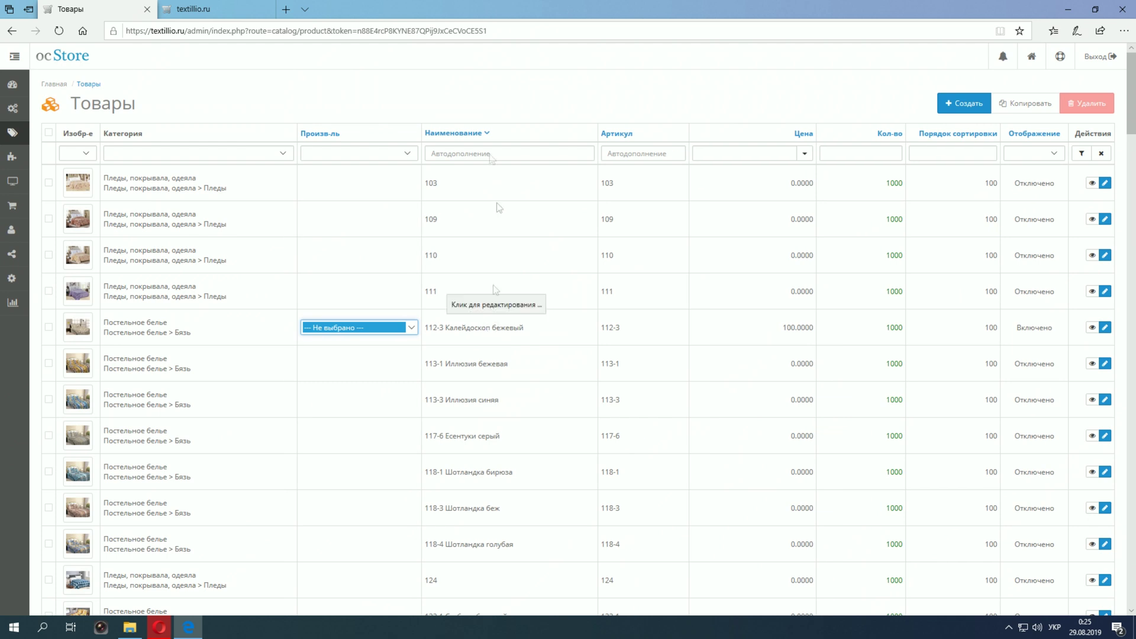
# Step: Open the product "112-3 Калейдоскоп бежевый" from the storefront's "Постельное белье" category page
pyautogui.click(206, 10)
pyautogui.scroll(-10, 183, 255)
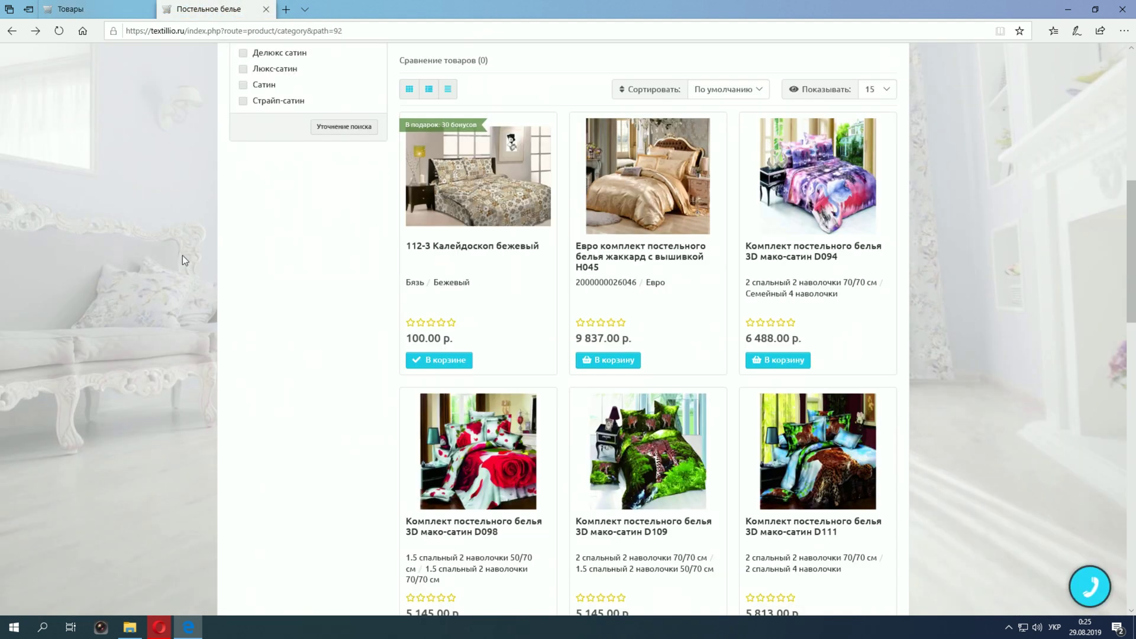
pyautogui.moveTo(435, 205)
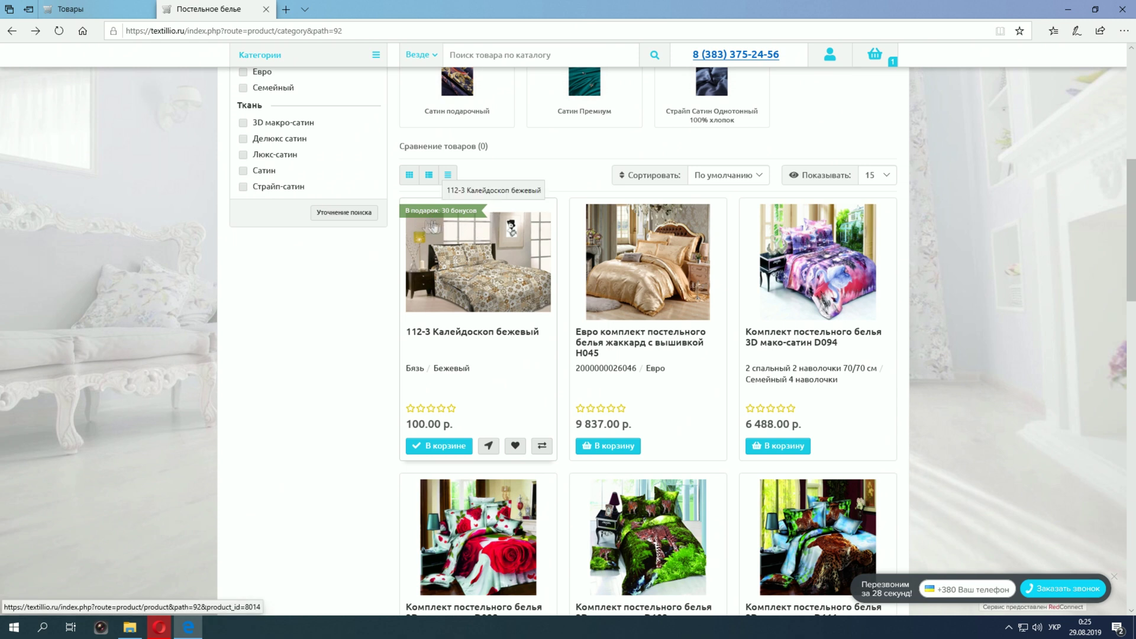
pyautogui.click(459, 337)
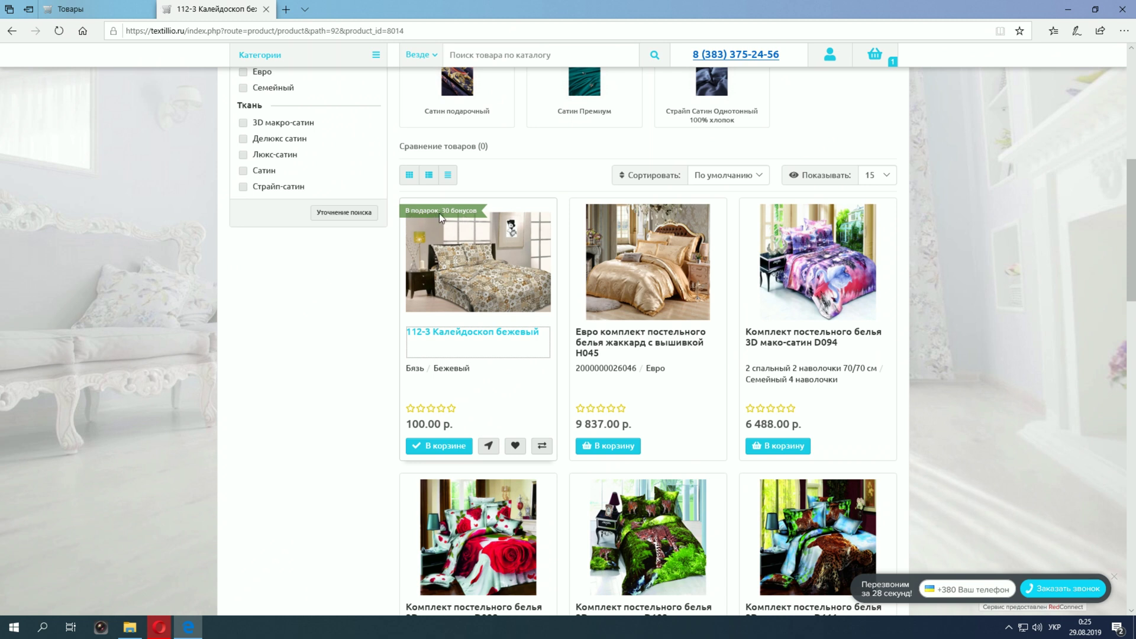
pyautogui.click(455, 254)
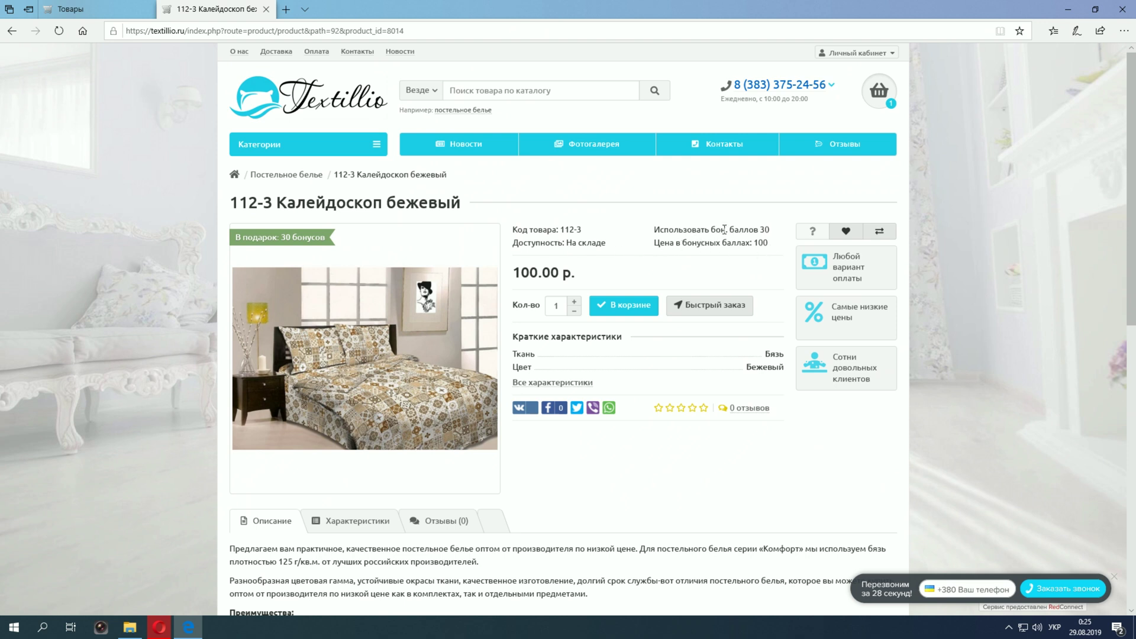
# Step: Examine the gift bonus label, the bonus points and the points price on the product's storefront page
pyautogui.moveTo(770, 230); pyautogui.dragTo(734, 230)
pyautogui.click(649, 247)
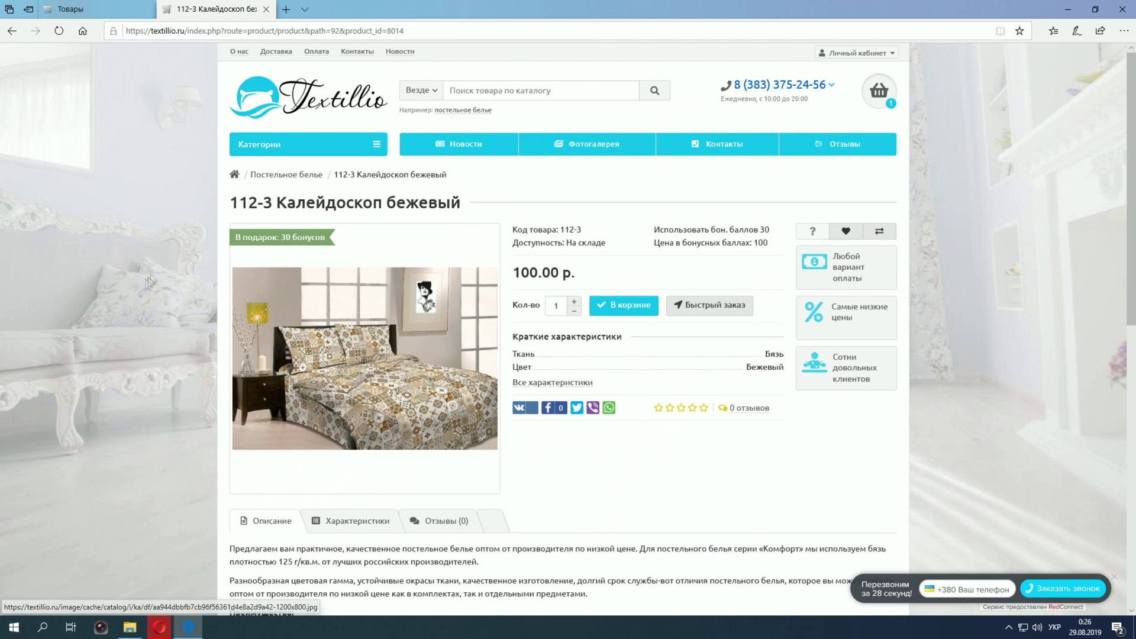
pyautogui.scroll(-5, 512, 428)
pyautogui.scroll(5, 513, 429)
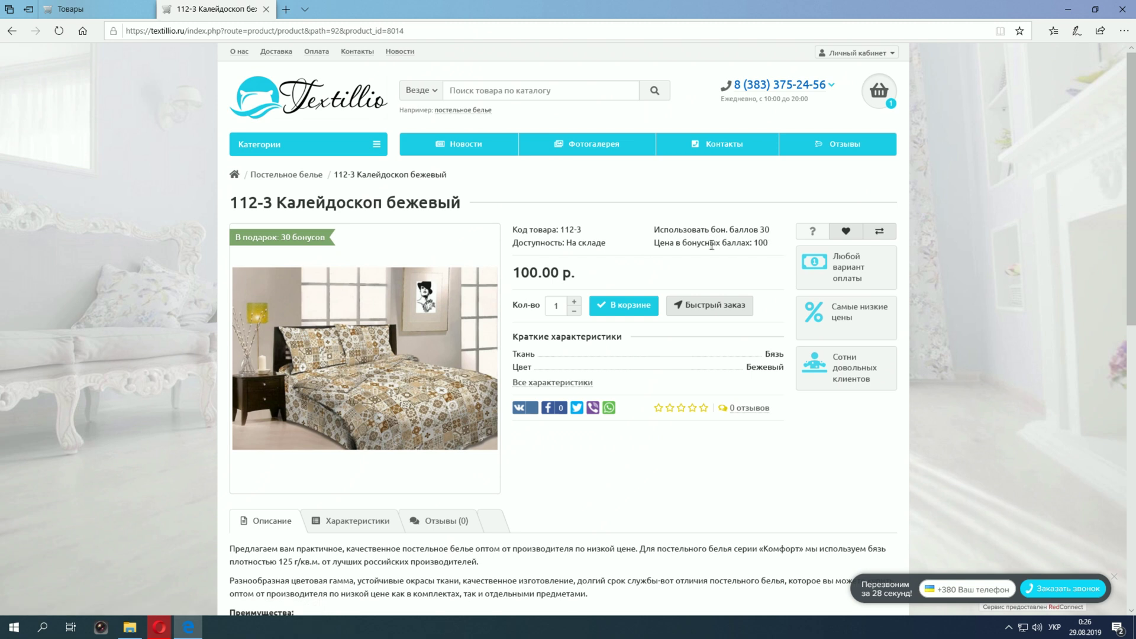
pyautogui.scroll(-1, 661, 361)
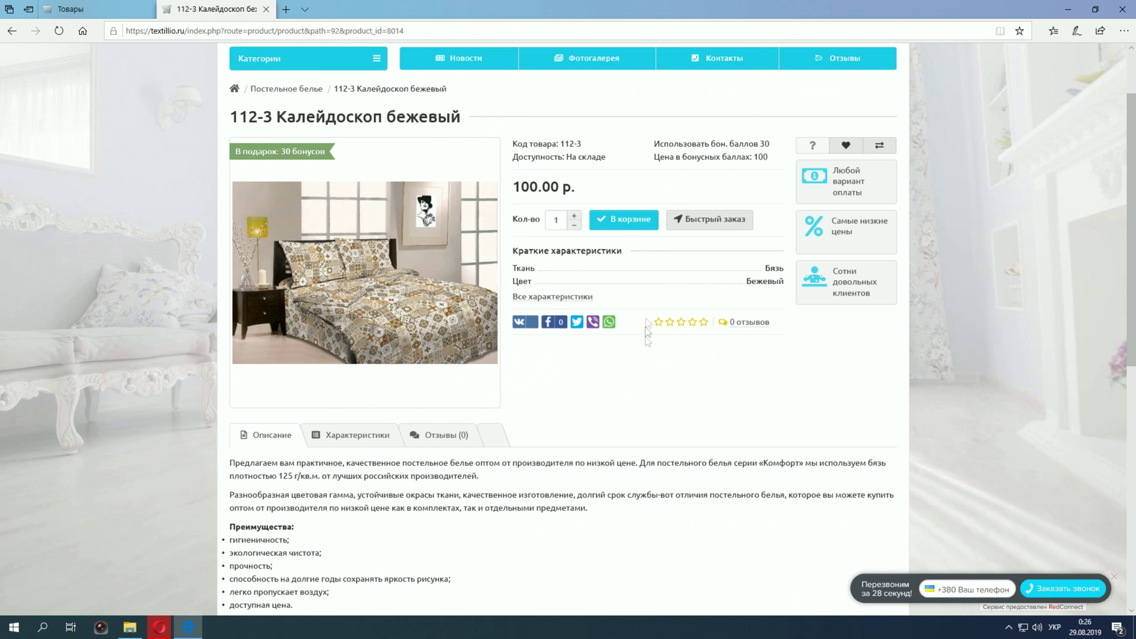
pyautogui.scroll(1, 642, 386)
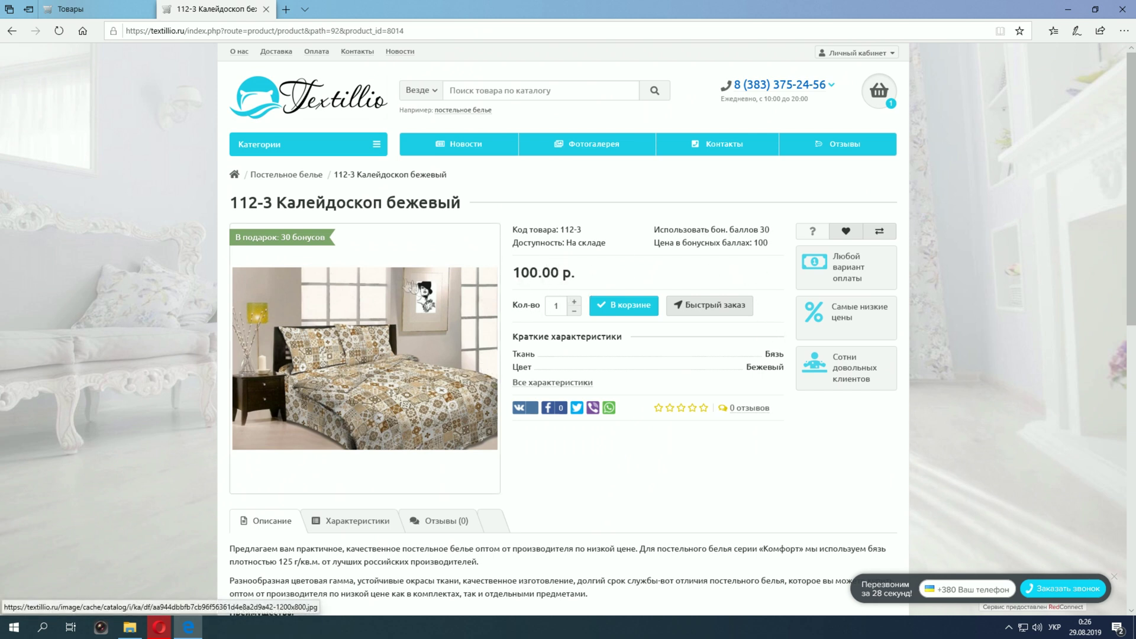
# Step: Return to the admin product list and reopen the bonus-points settings of "112-3 Калейдоскоп бежевый"
pyautogui.click(98, 9)
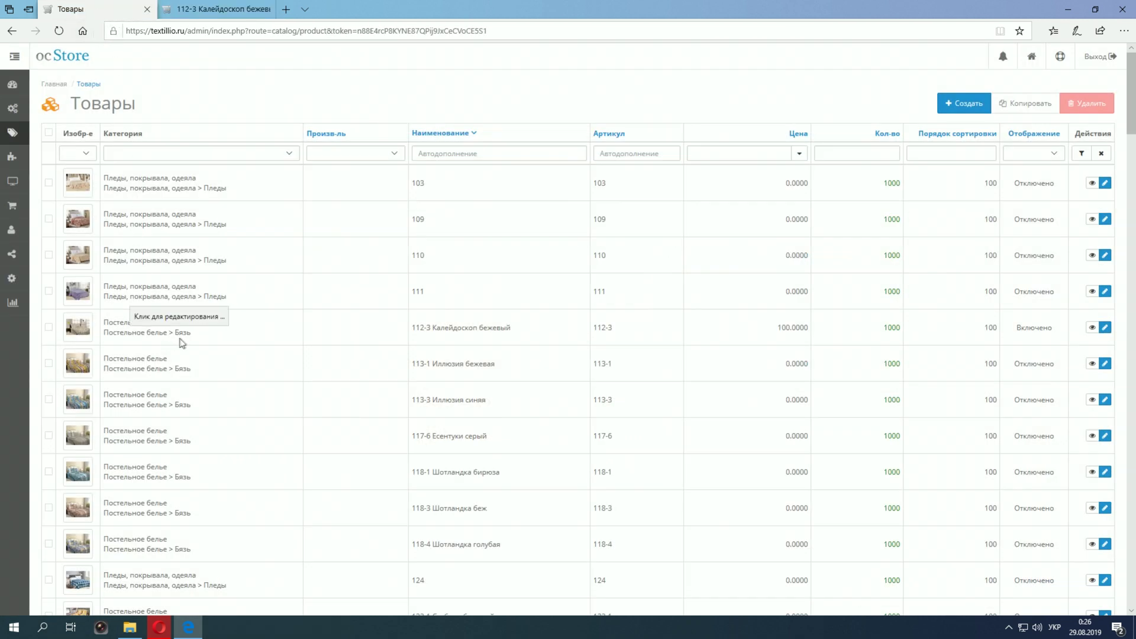
pyautogui.click(1105, 328)
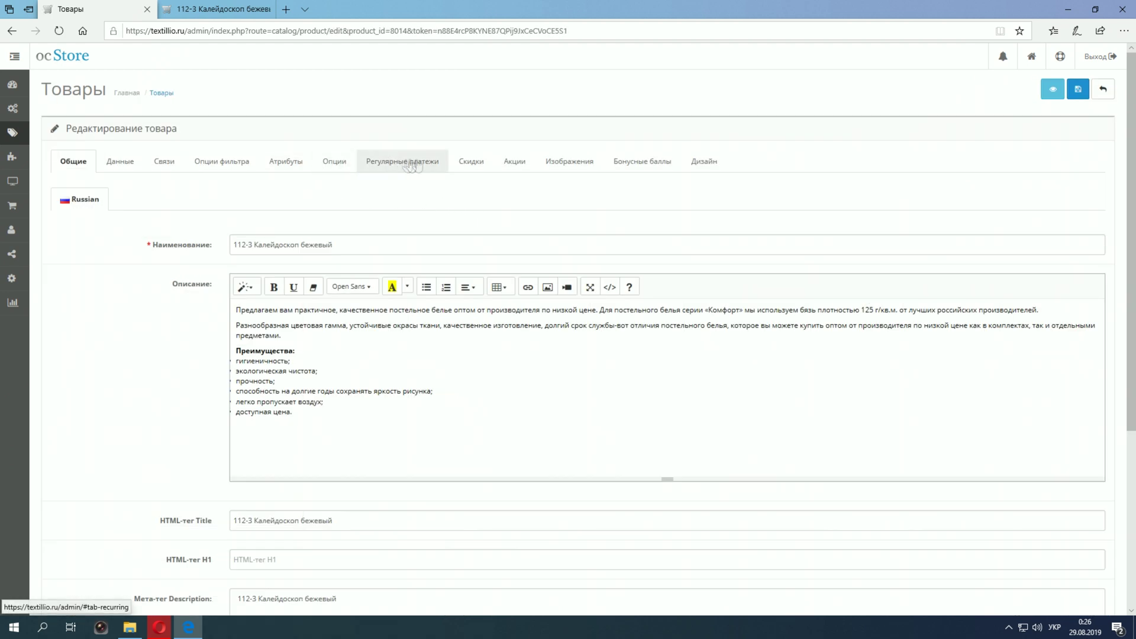
pyautogui.click(637, 166)
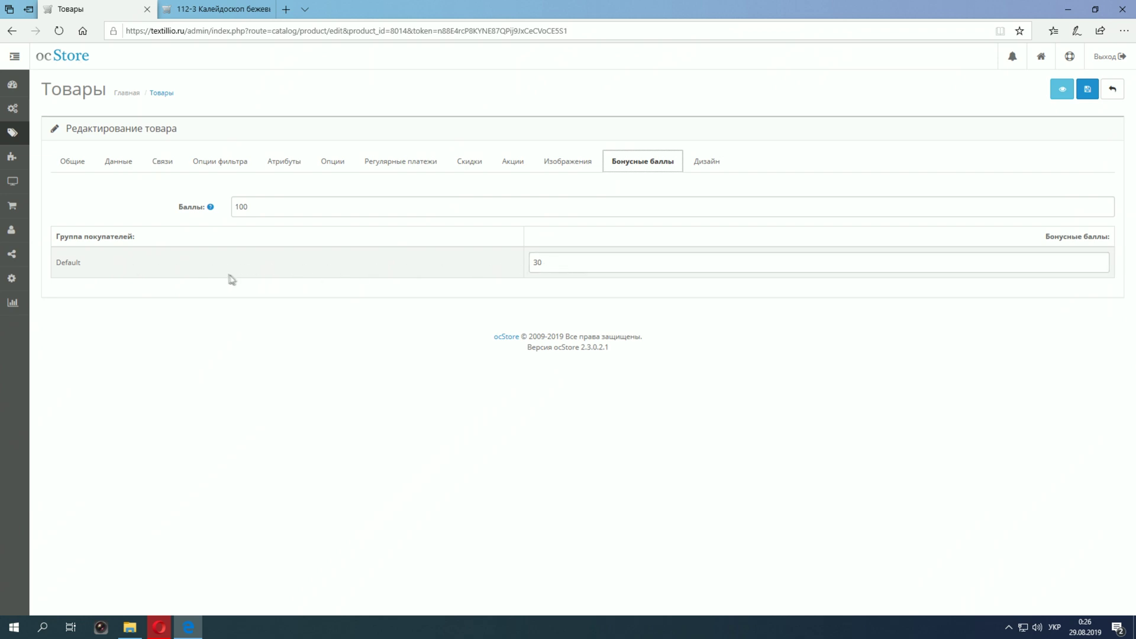
# Step: Create and save a customer group named "Bronze" with sort order 1
pyautogui.moveTo(12, 230)
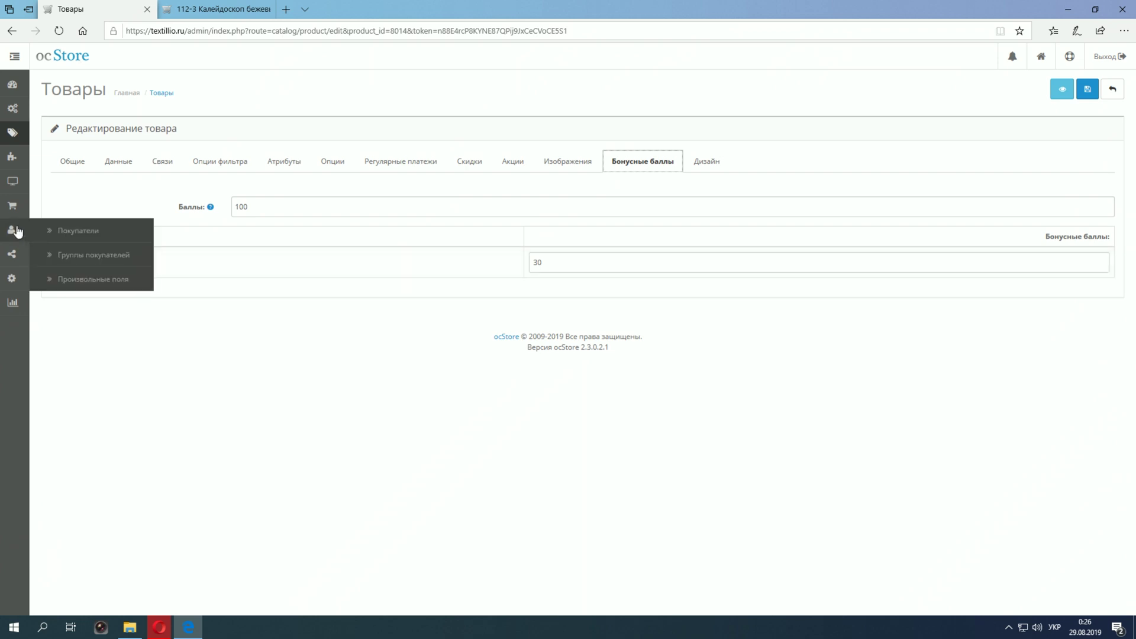
pyautogui.click(82, 255)
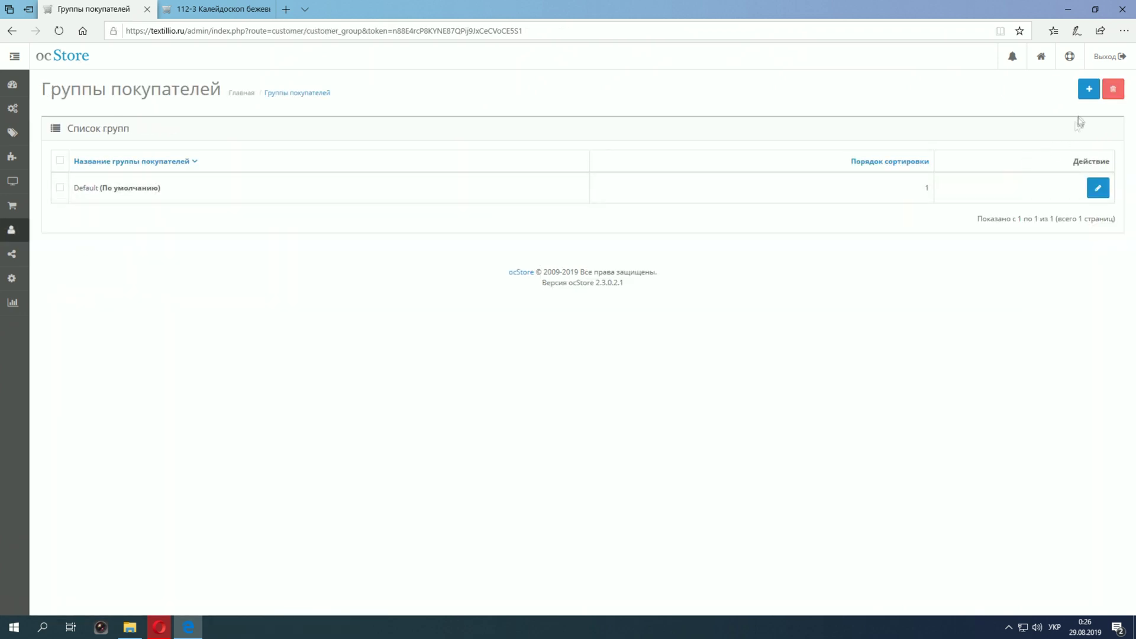
pyautogui.click(1088, 90)
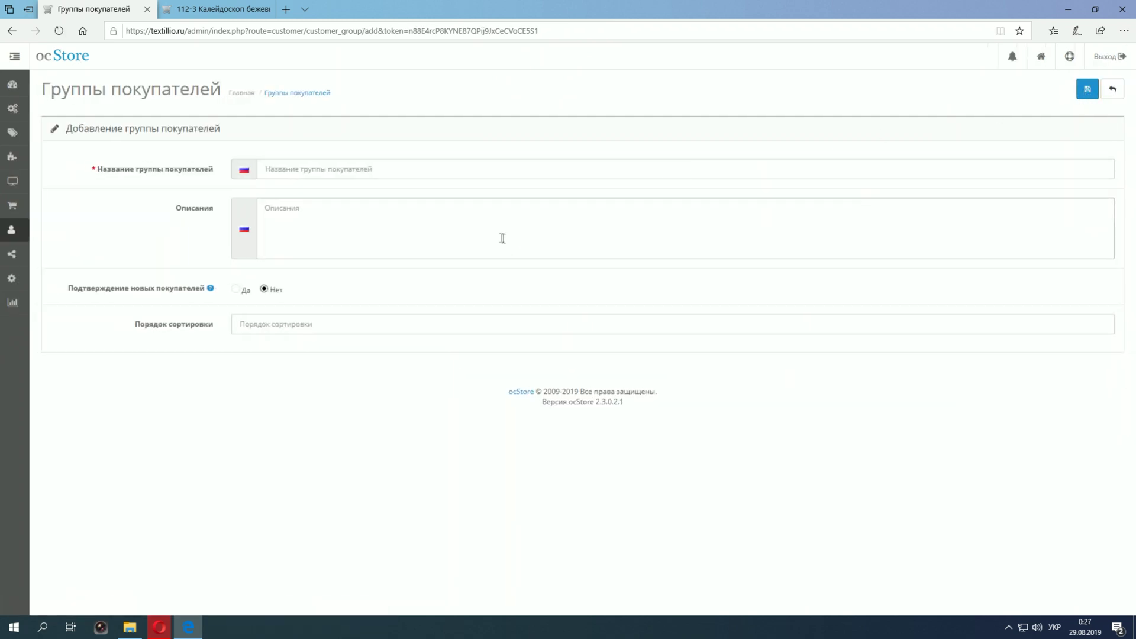
pyautogui.click(297, 168)
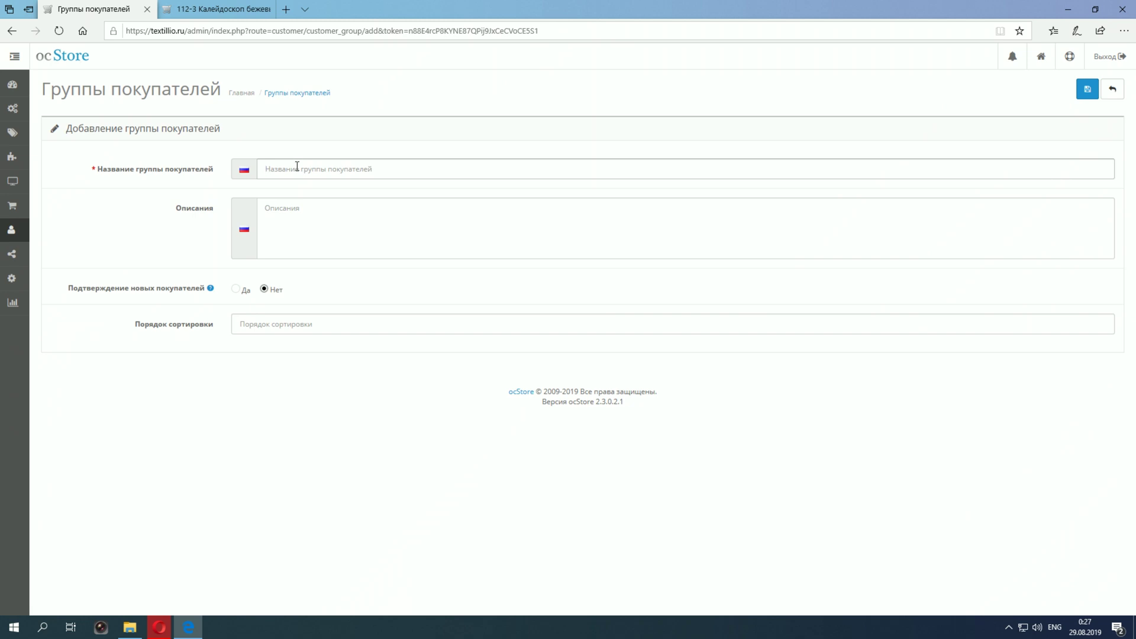
pyautogui.write('В')
pyautogui.moveTo(212, 292)
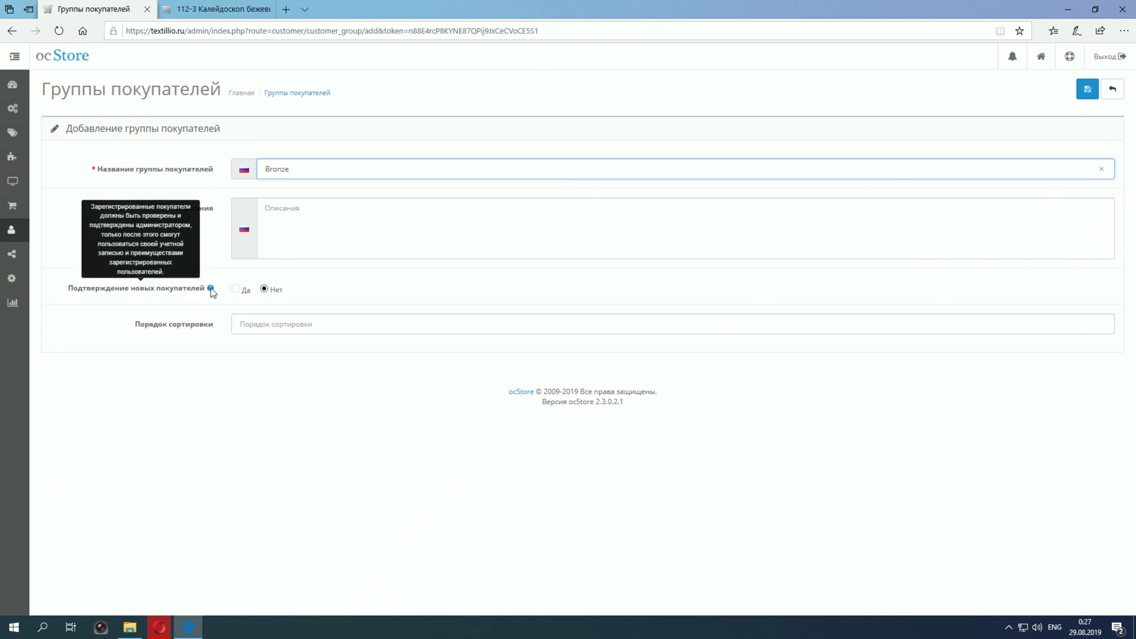
pyautogui.click(366, 329)
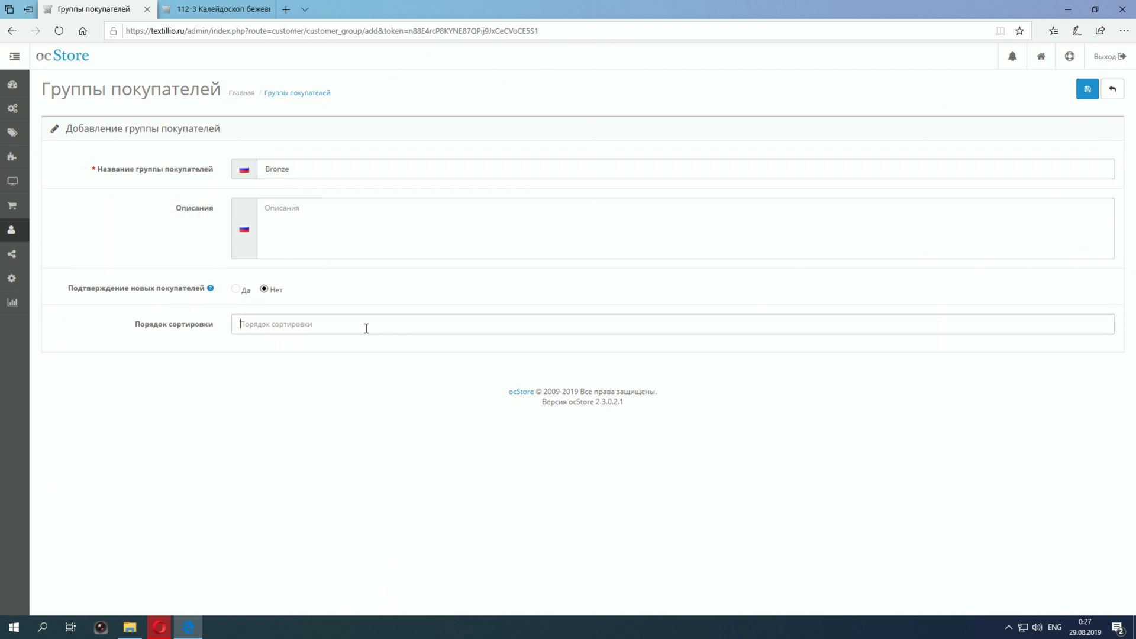
pyautogui.write('1')
pyautogui.click(1088, 91)
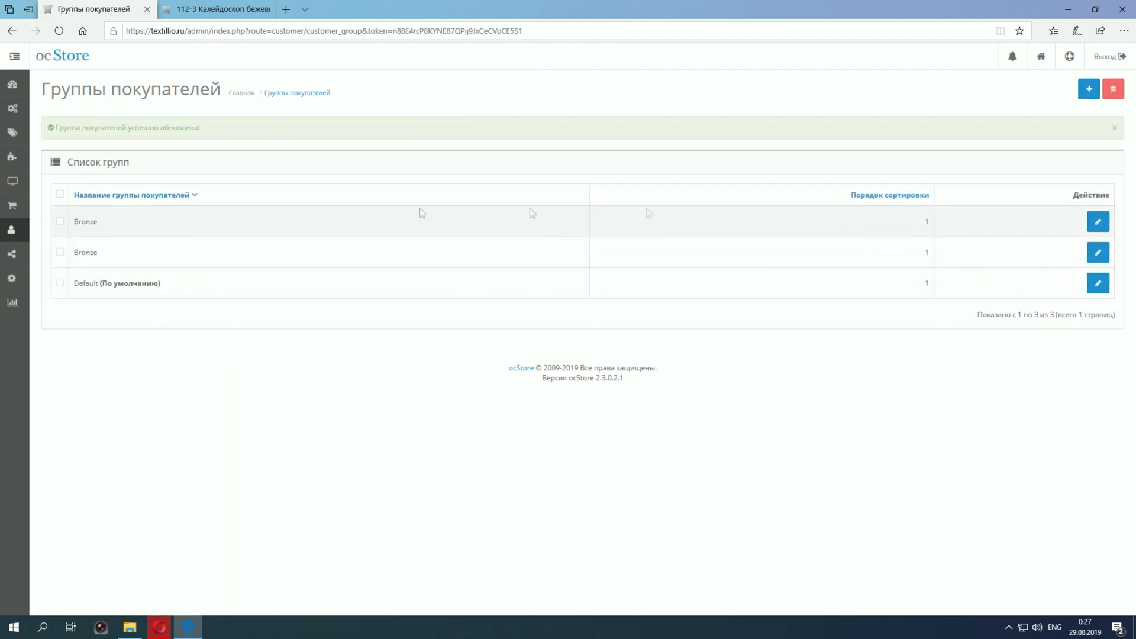
# Step: Delete the duplicate "Bronze" customer group and confirm the deletion
pyautogui.click(1112, 89)
pyautogui.click(508, 357)
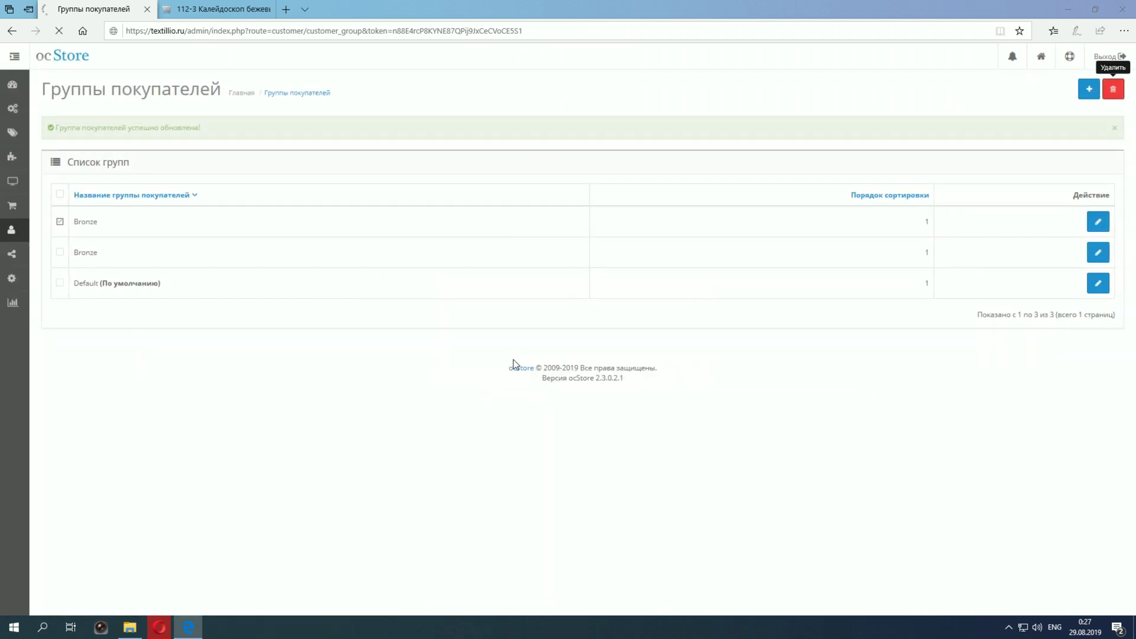
# Step: Reopen the product "112-3 Калейдоскоп бежевый" and set the "Bronze" group's bonus points to 35
pyautogui.moveTo(16, 138)
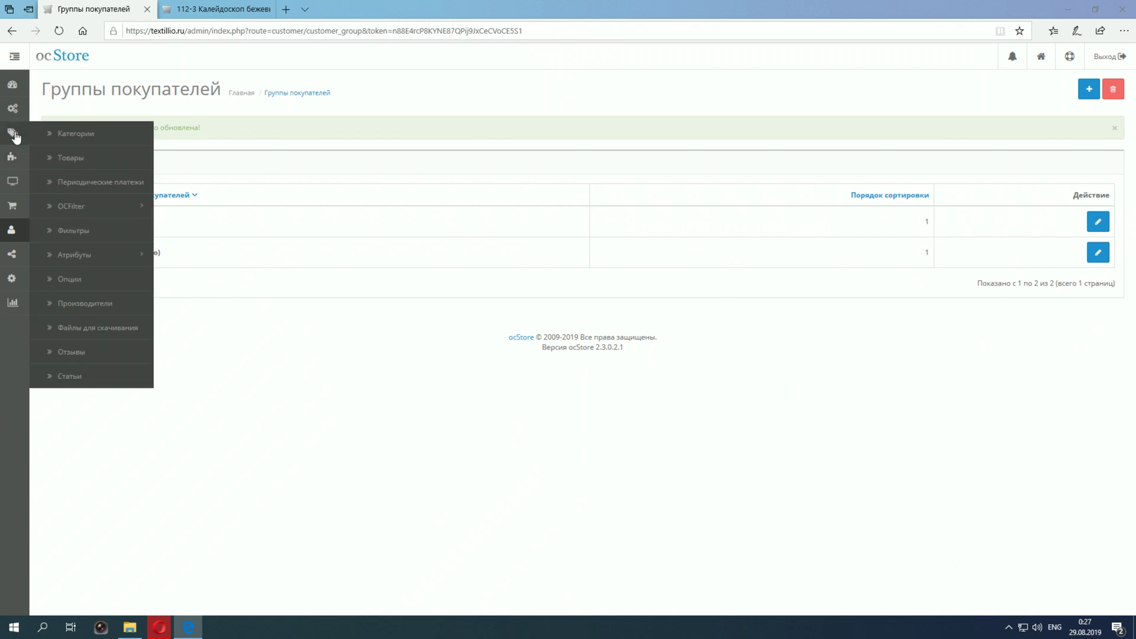
pyautogui.click(78, 159)
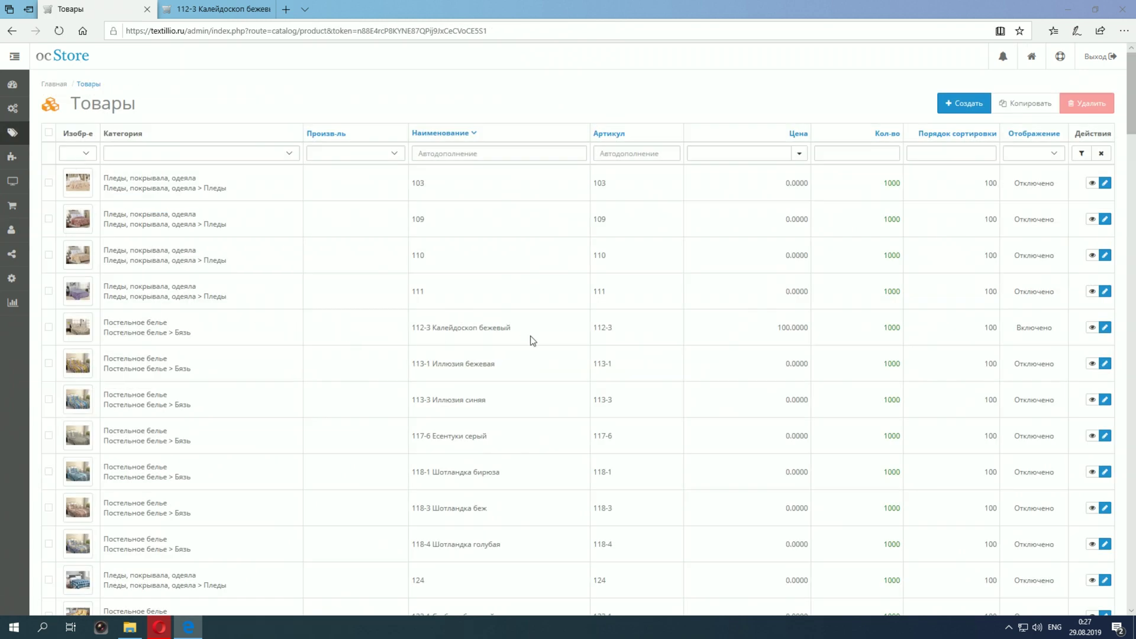
pyautogui.click(1106, 329)
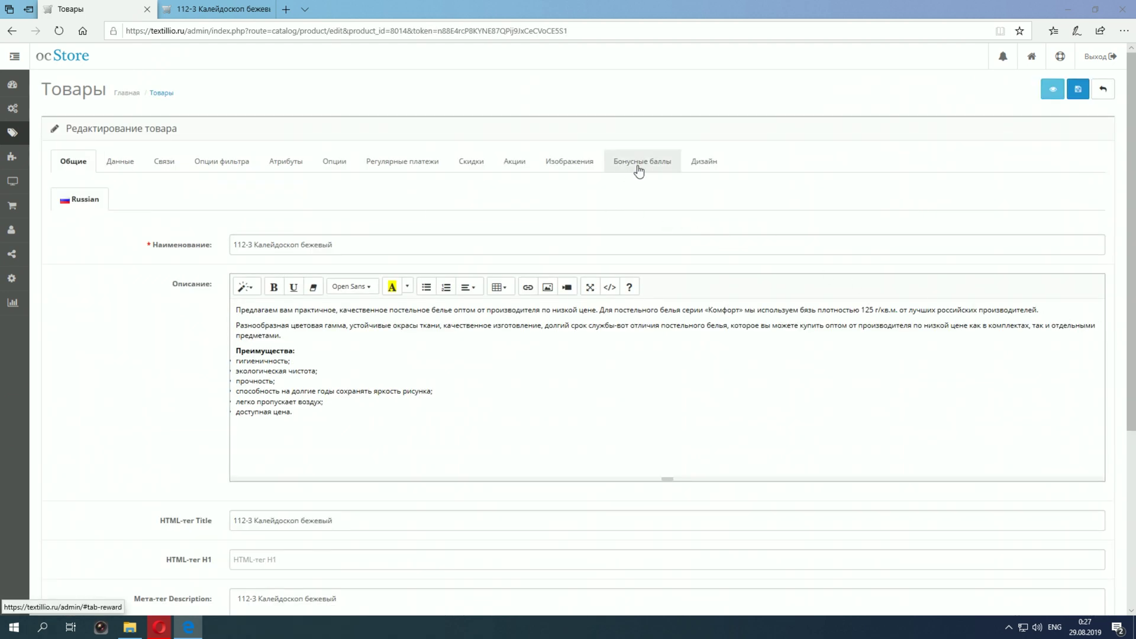
pyautogui.click(638, 171)
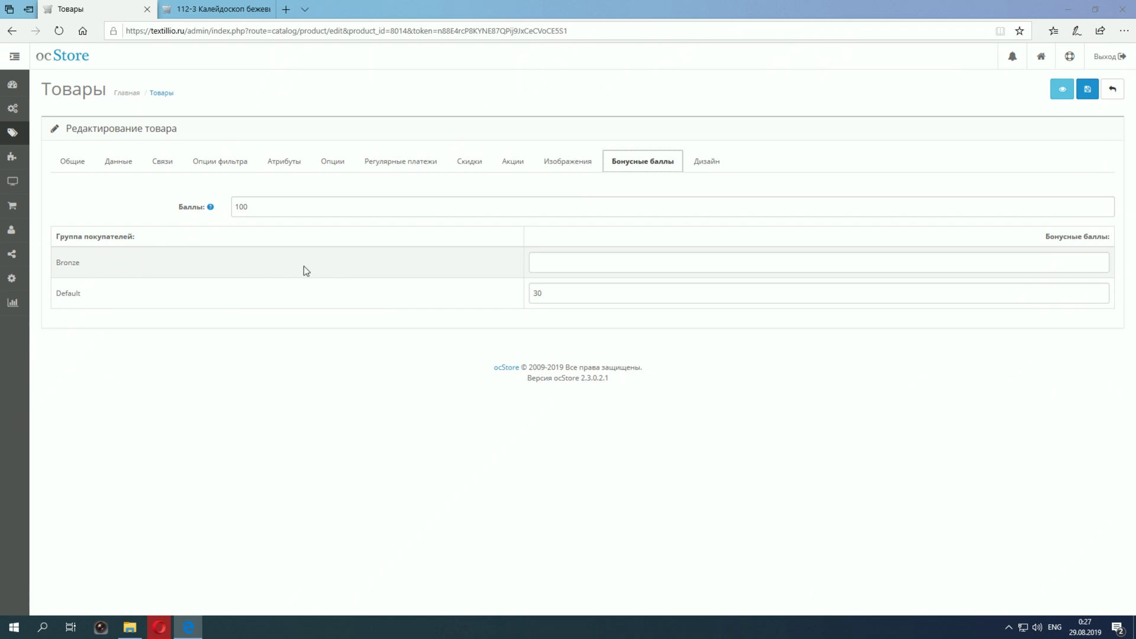
pyautogui.click(538, 261)
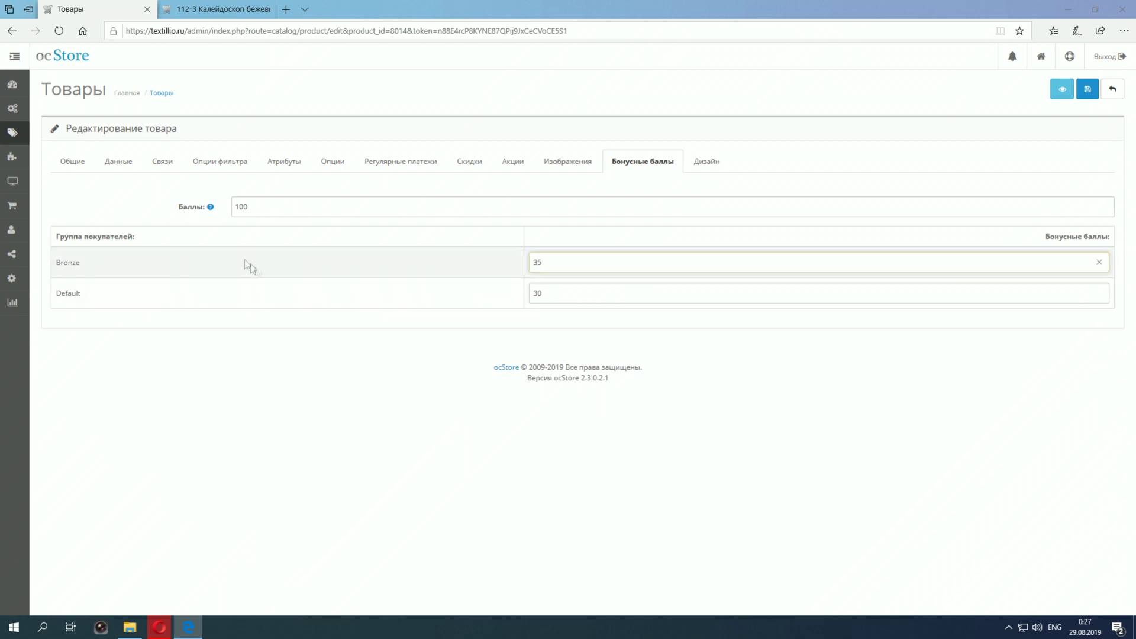
# Step: Save the product's bonus-points settings and reload its storefront page to check the displayed reward and points price
pyautogui.click(1089, 90)
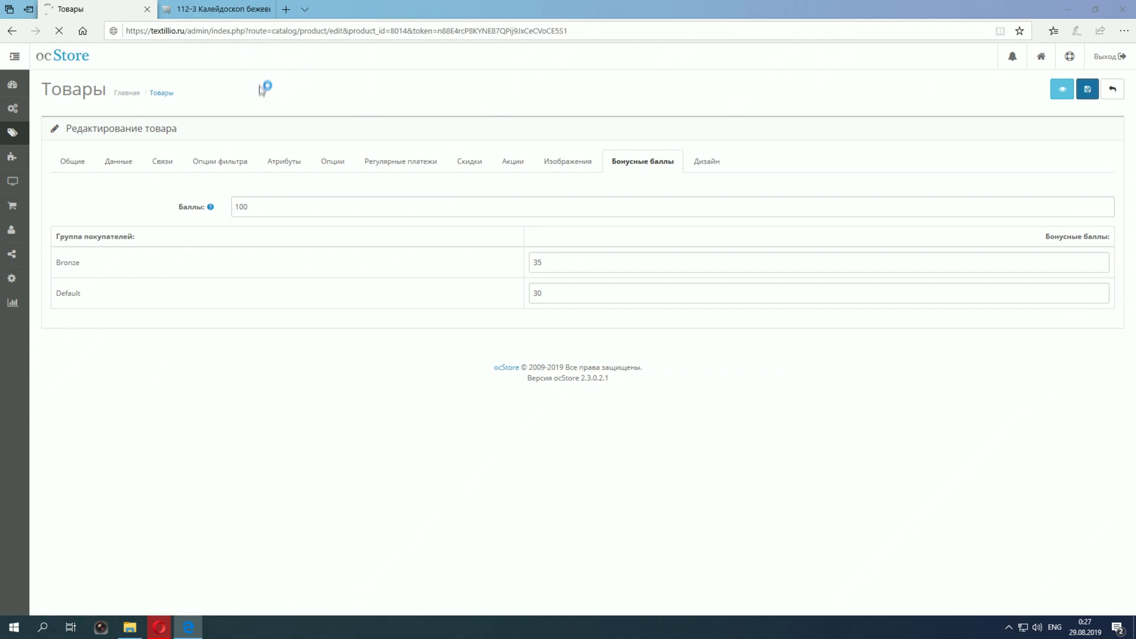
pyautogui.click(202, 5)
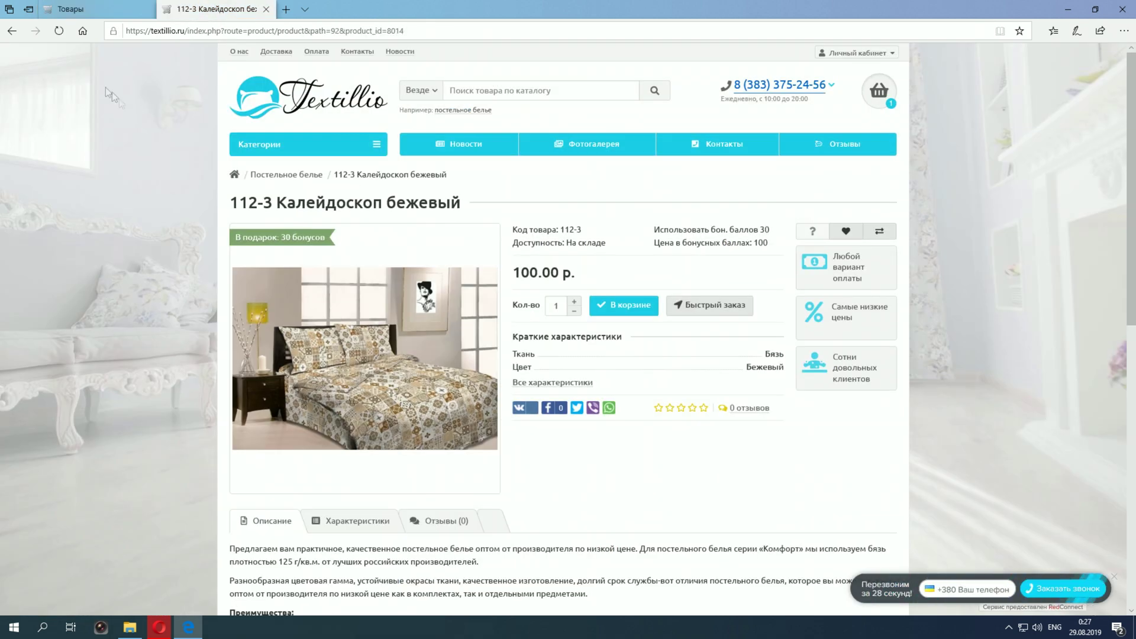
pyautogui.click(59, 33)
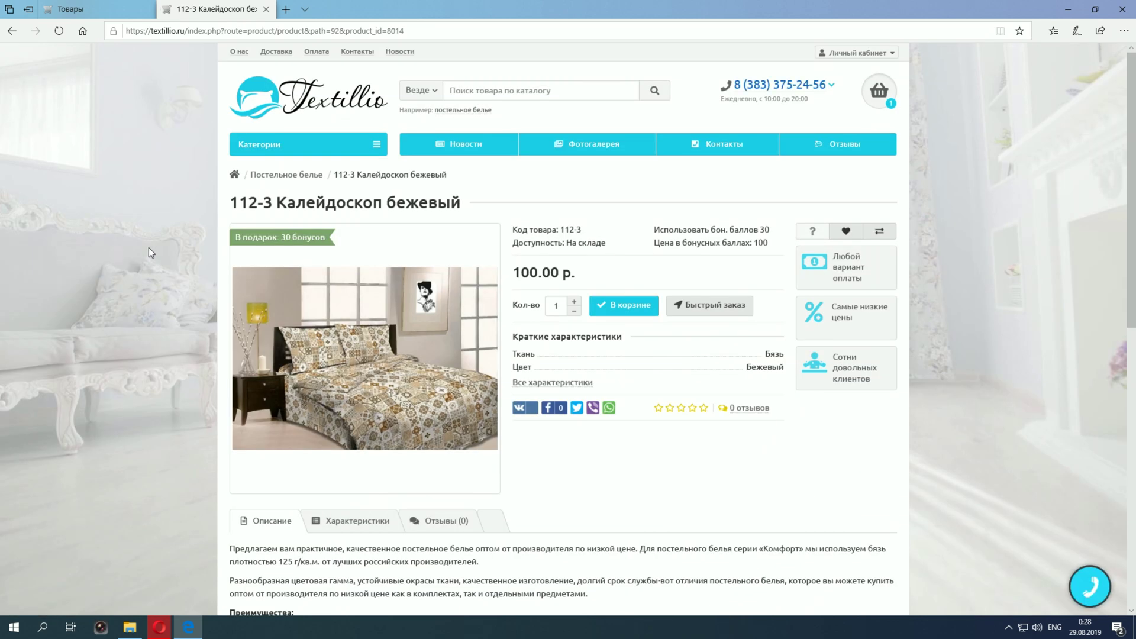
pyautogui.scroll(-4, 150, 249)
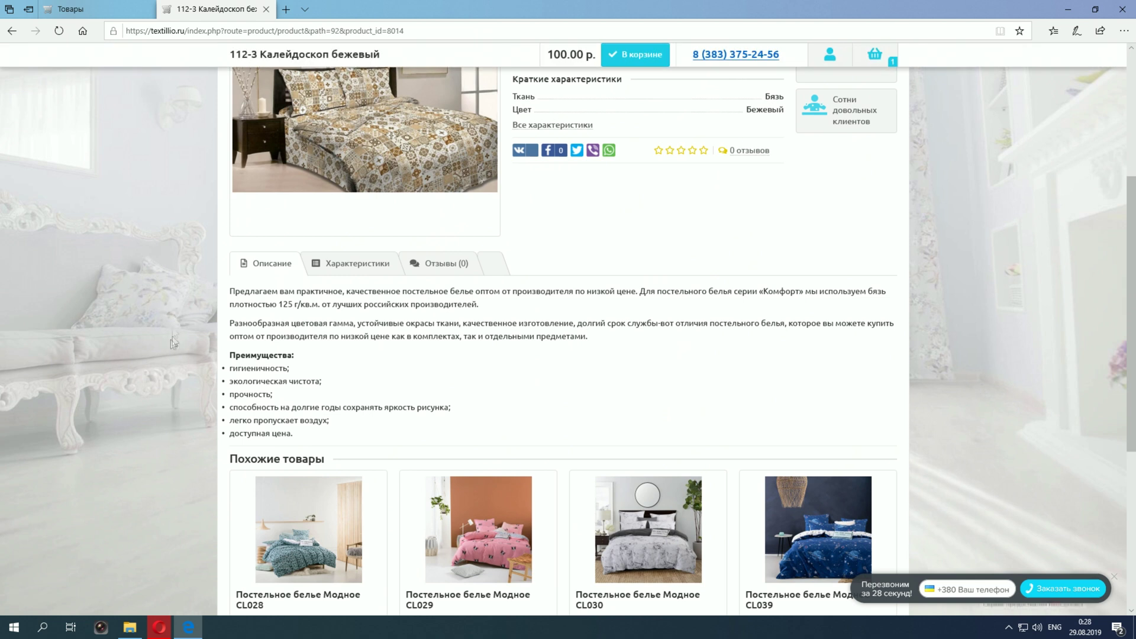
pyautogui.scroll(4, 190, 339)
pyautogui.scroll(-3, 190, 339)
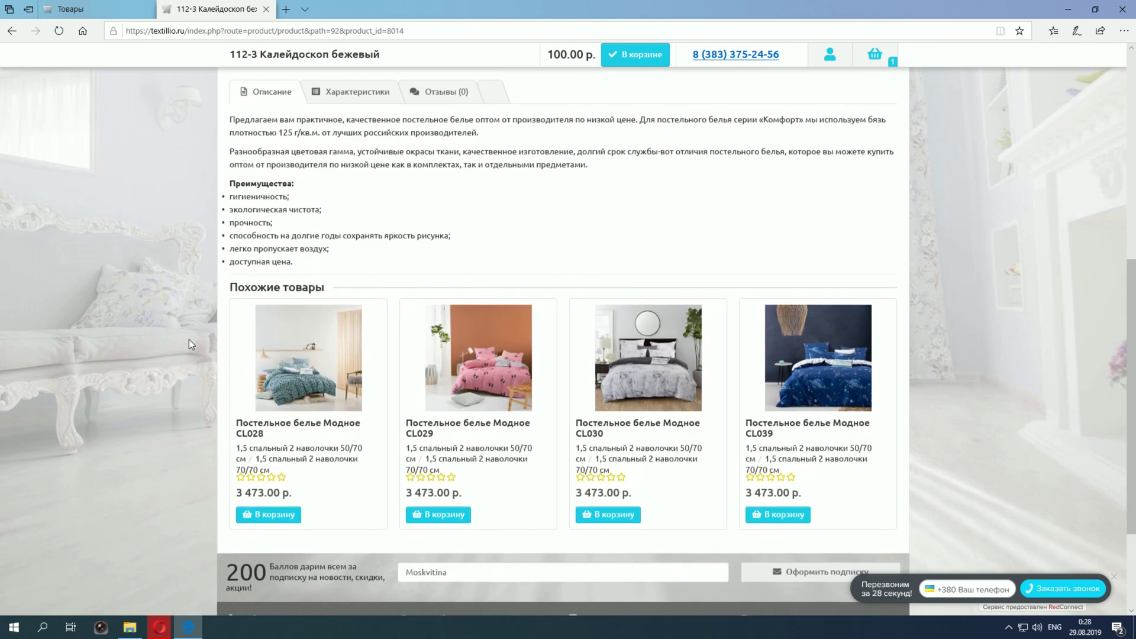
pyautogui.scroll(-3, 190, 340)
pyautogui.scroll(10, 190, 339)
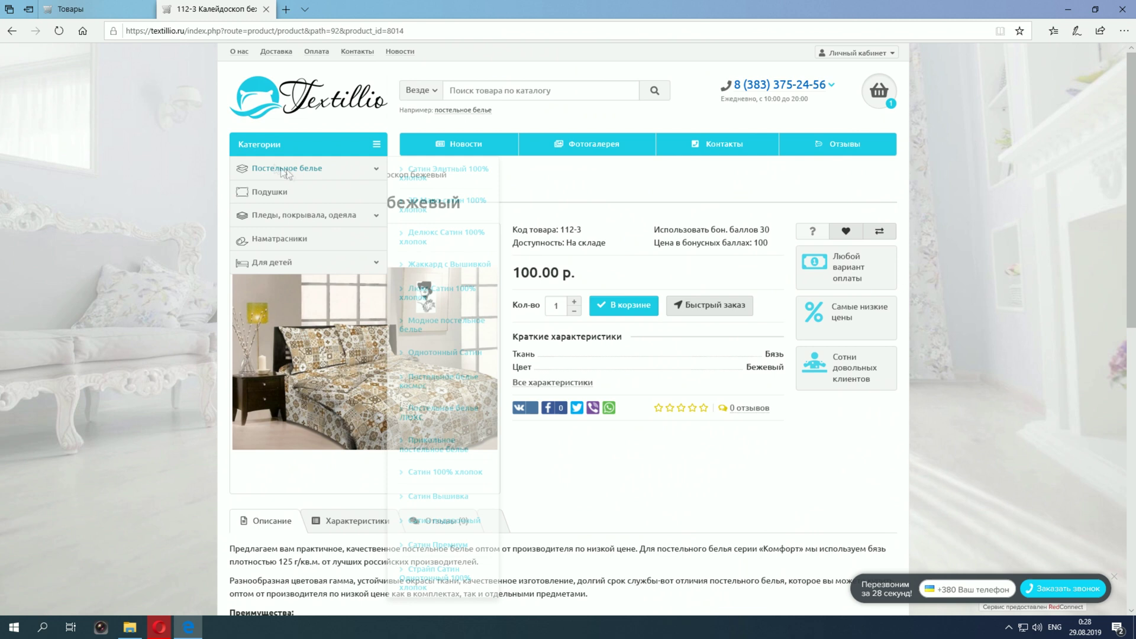
# Step: Go to the storefront home page, look over its products and open the "Постельное белье" category
pyautogui.moveTo(328, 142)
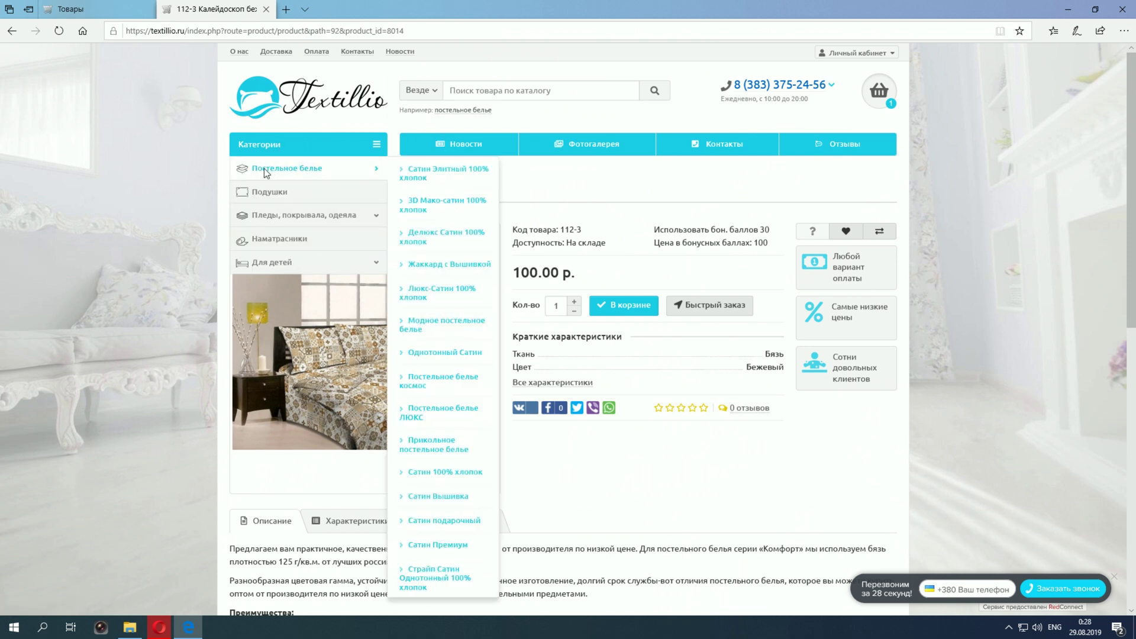
pyautogui.click(172, 224)
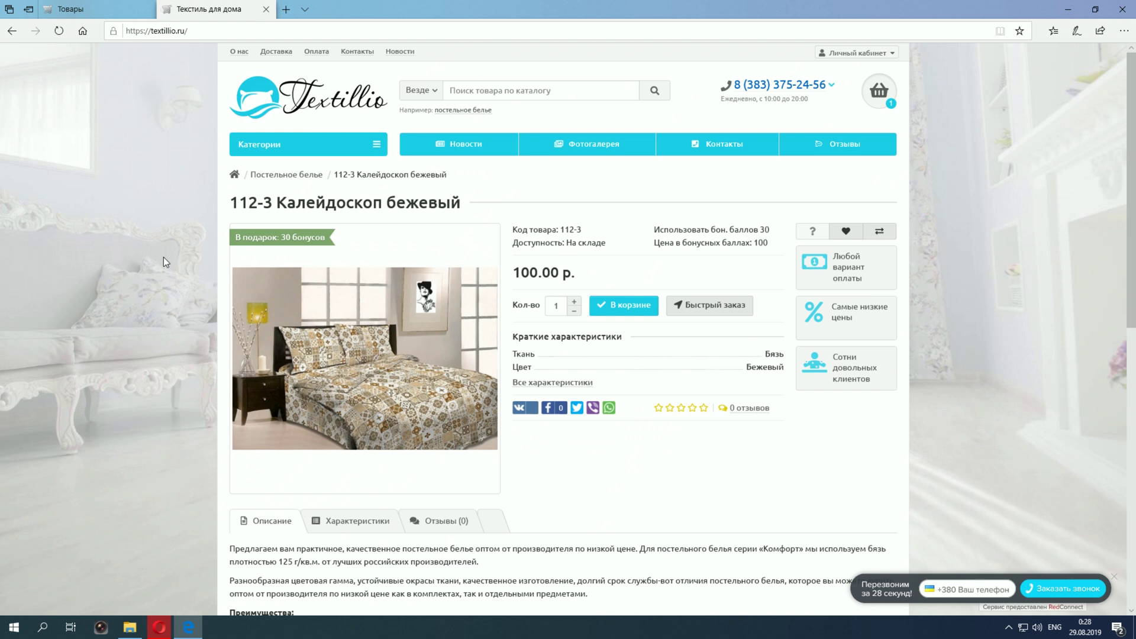
pyautogui.scroll(-7, 139, 390)
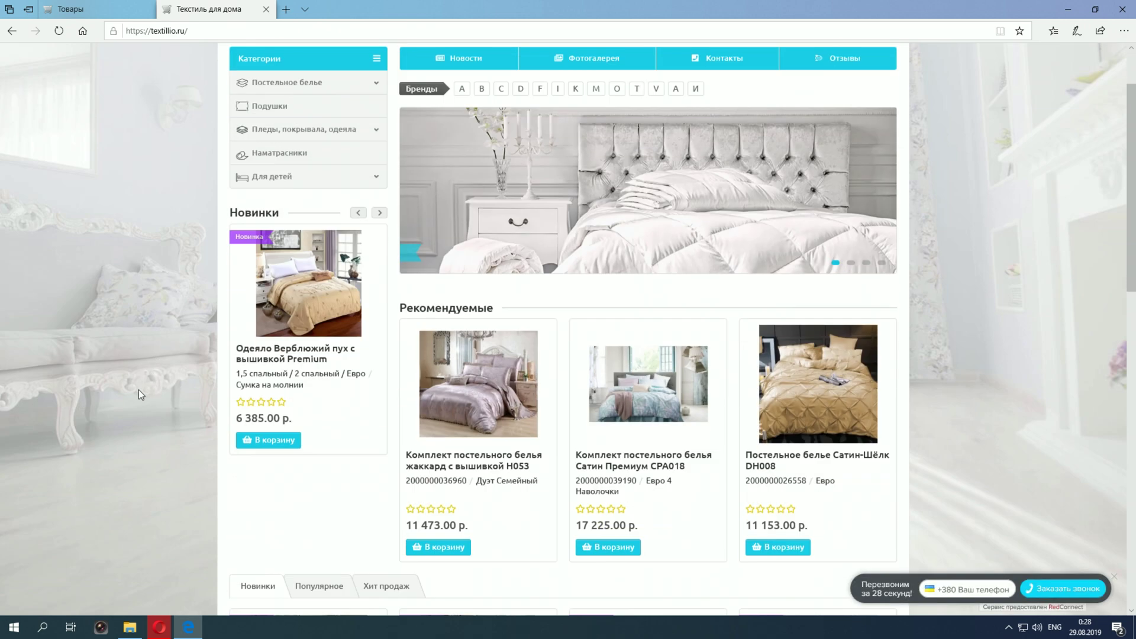
pyautogui.scroll(-4, 138, 389)
pyautogui.scroll(11, 137, 385)
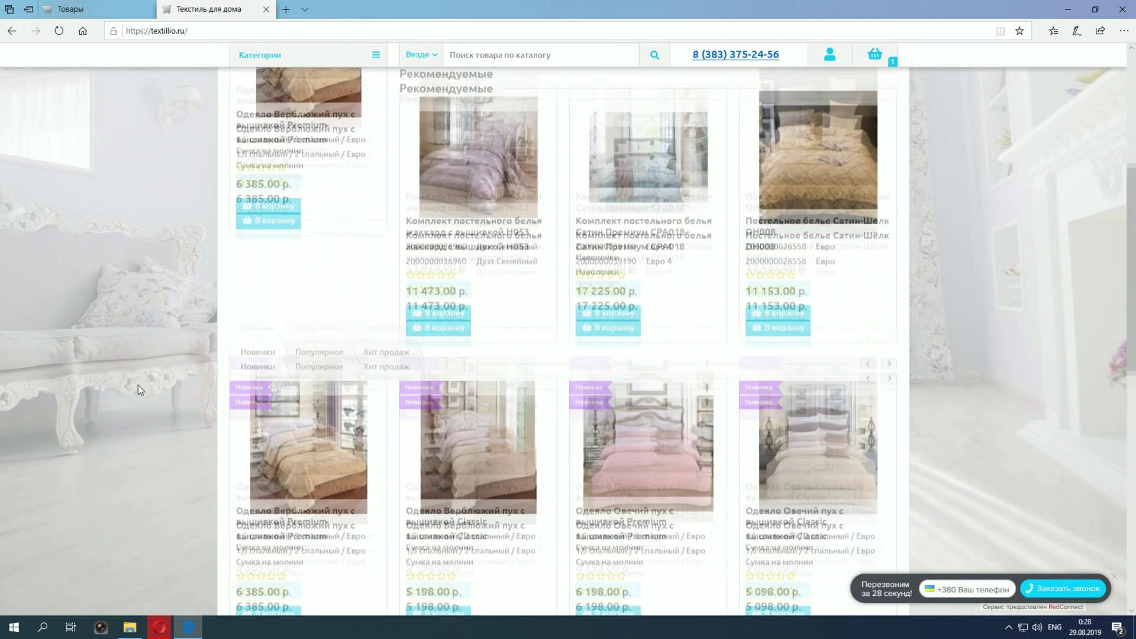
pyautogui.click(275, 167)
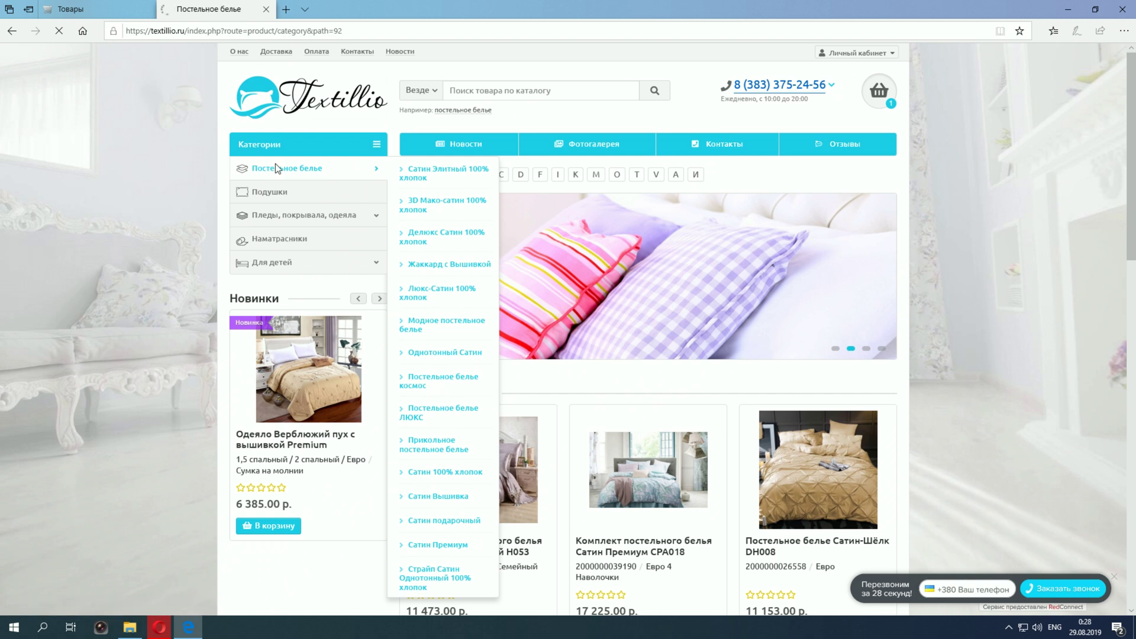
# Step: Compare the admin bonus-points settings of "112-3 Калейдоскоп бежевый" with its card in the storefront category
pyautogui.click(99, 14)
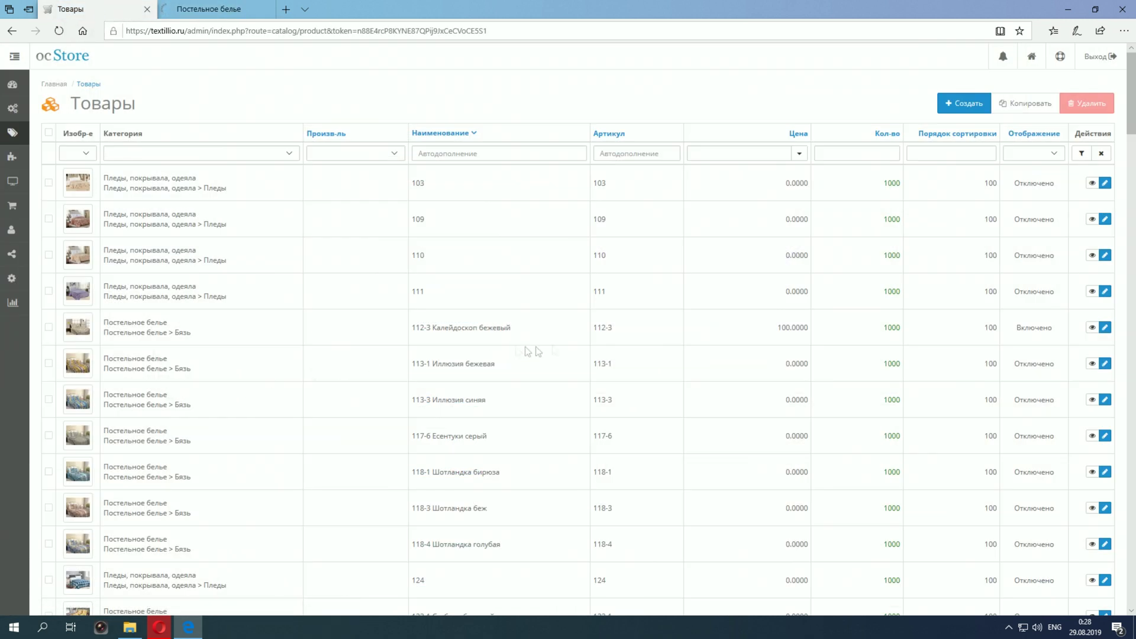
pyautogui.click(1110, 330)
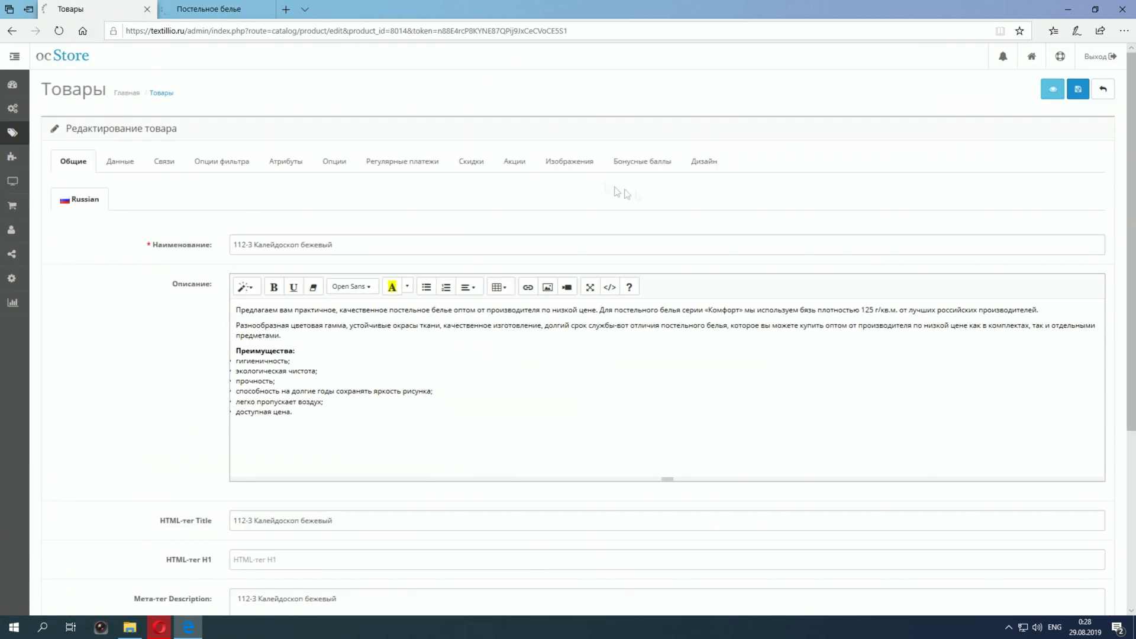
pyautogui.click(645, 161)
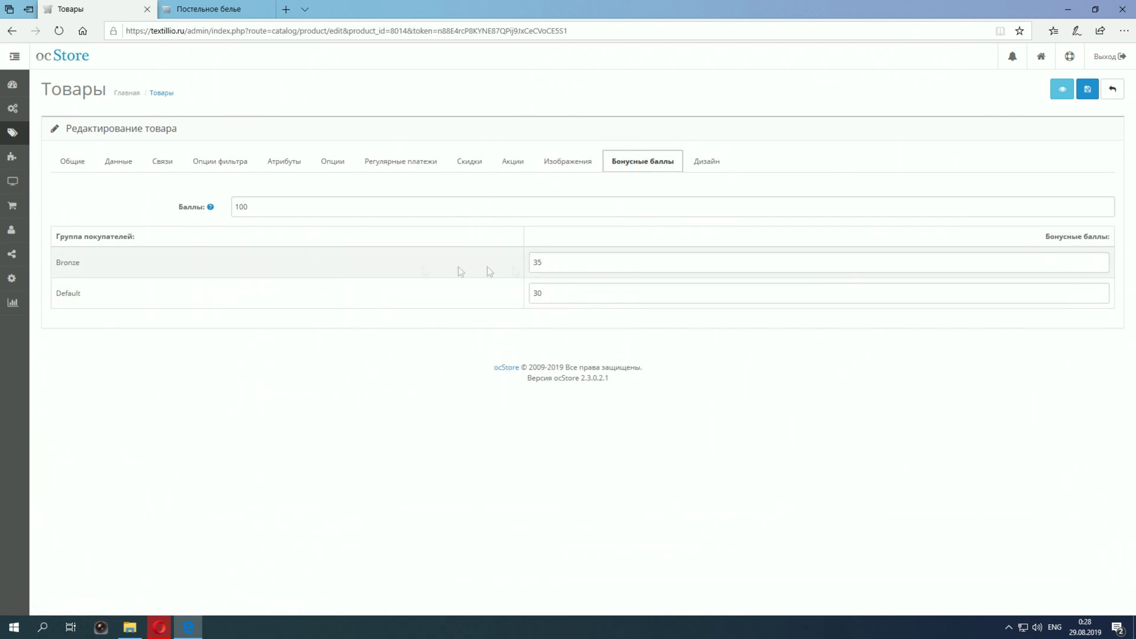
pyautogui.click(203, 12)
pyautogui.scroll(-8, 158, 289)
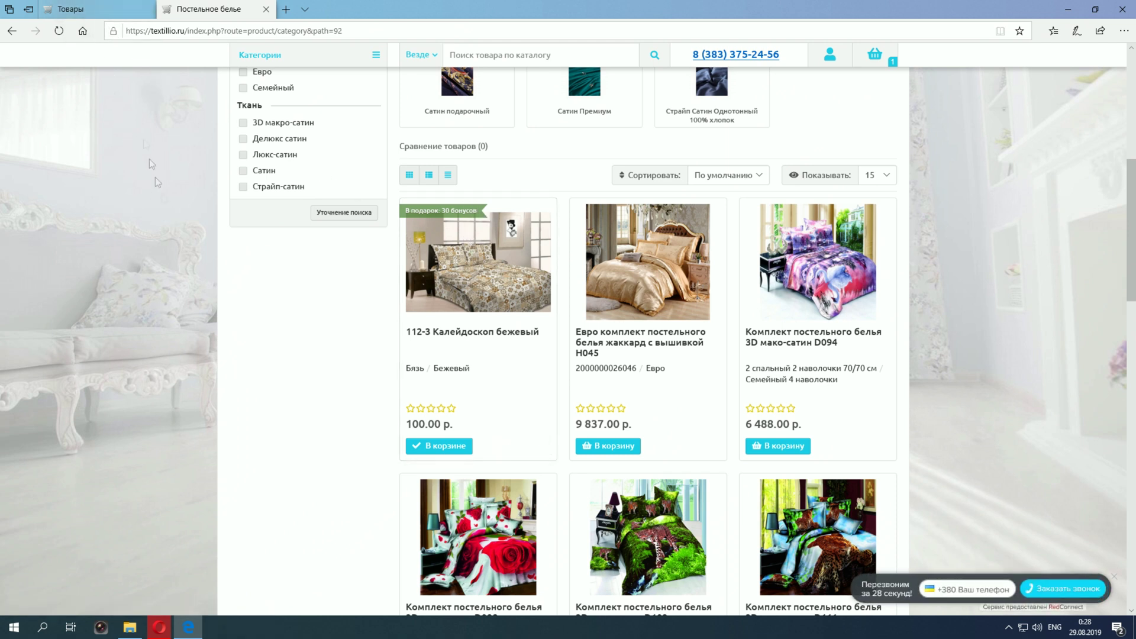
# Step: Return to the shop admin and open the catalog's list of information articles
pyautogui.click(117, 16)
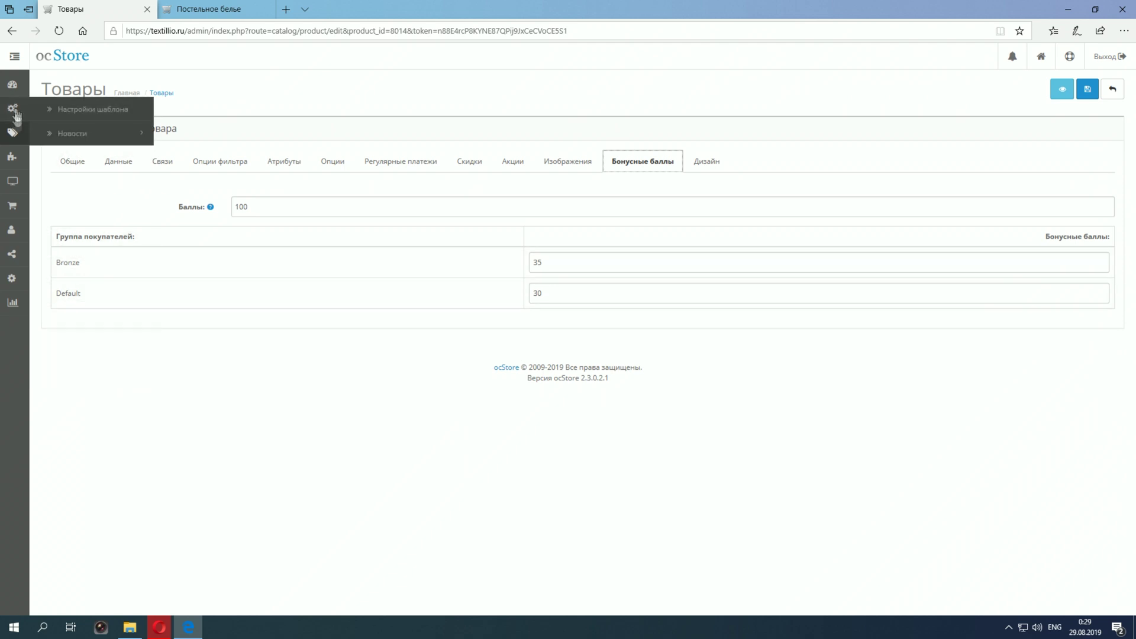
pyautogui.moveTo(19, 135)
pyautogui.click(77, 375)
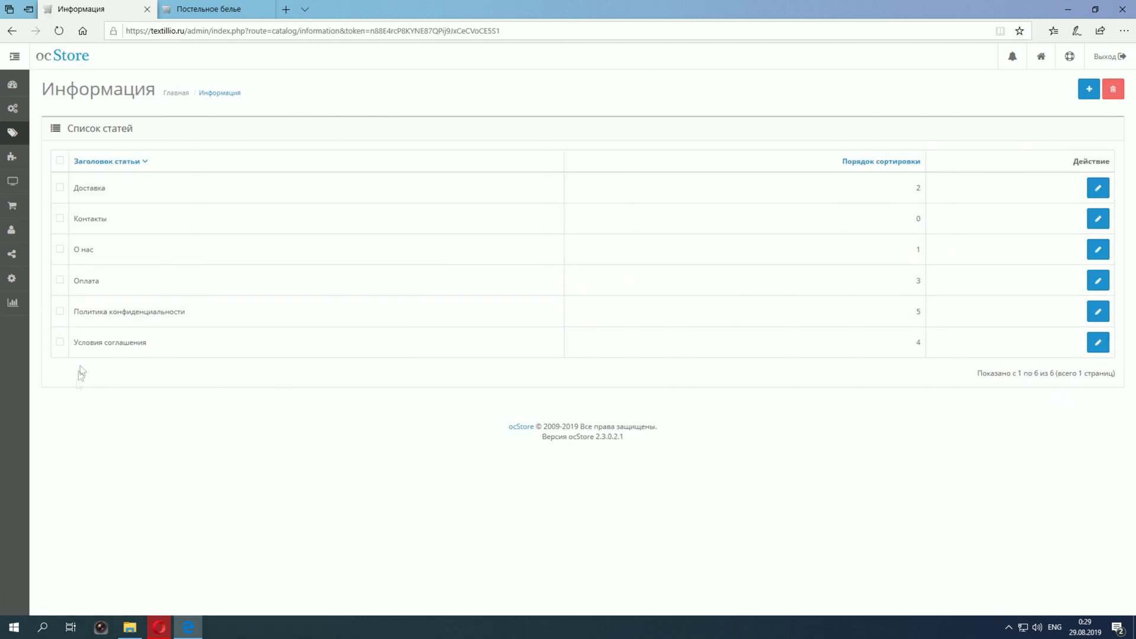
# Step: Open the product "113-1 Иллюзия бежевая" from the product list and view its bonus-points settings
pyautogui.moveTo(15, 118)
pyautogui.click(76, 161)
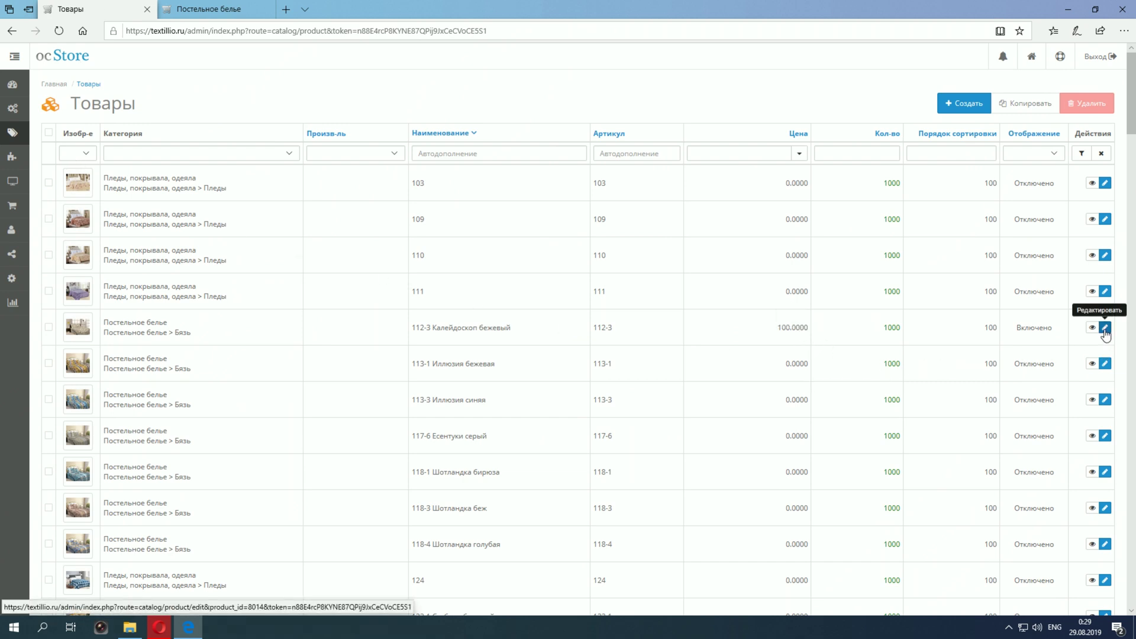
pyautogui.click(1105, 362)
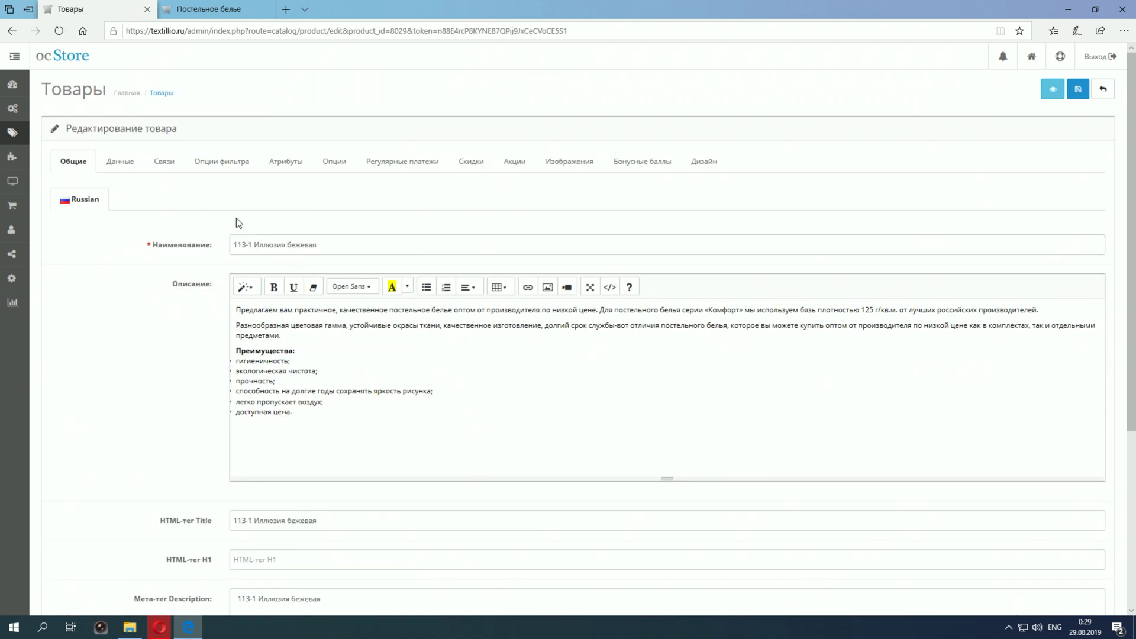
pyautogui.click(639, 167)
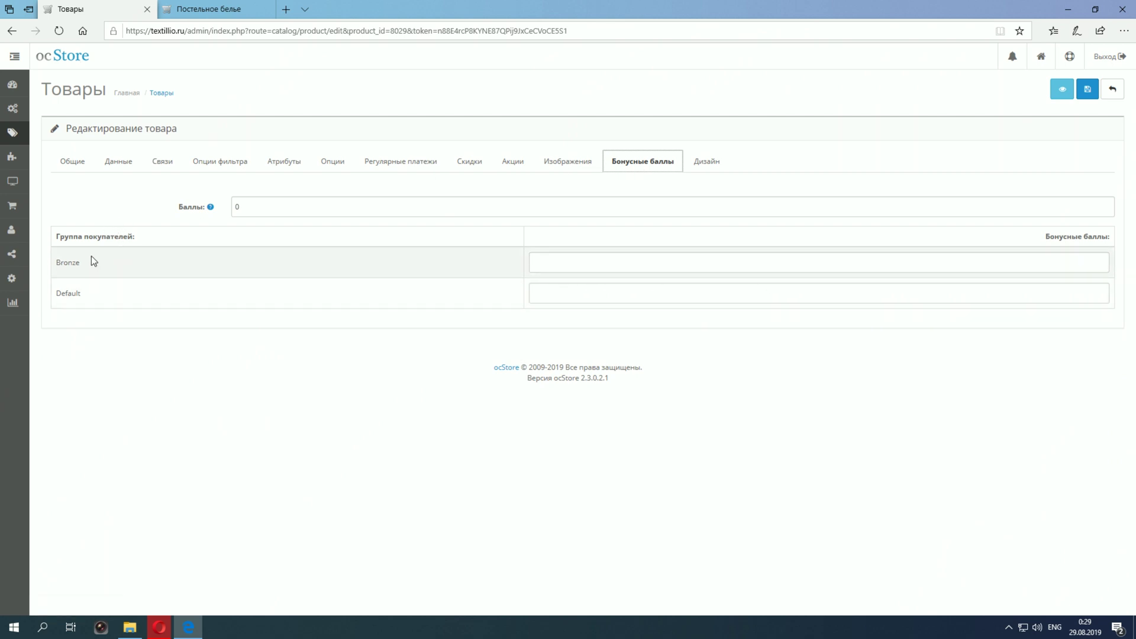
# Step: Open the list of registered customers to view the group assigned to each
pyautogui.moveTo(3, 196)
pyautogui.moveTo(10, 230)
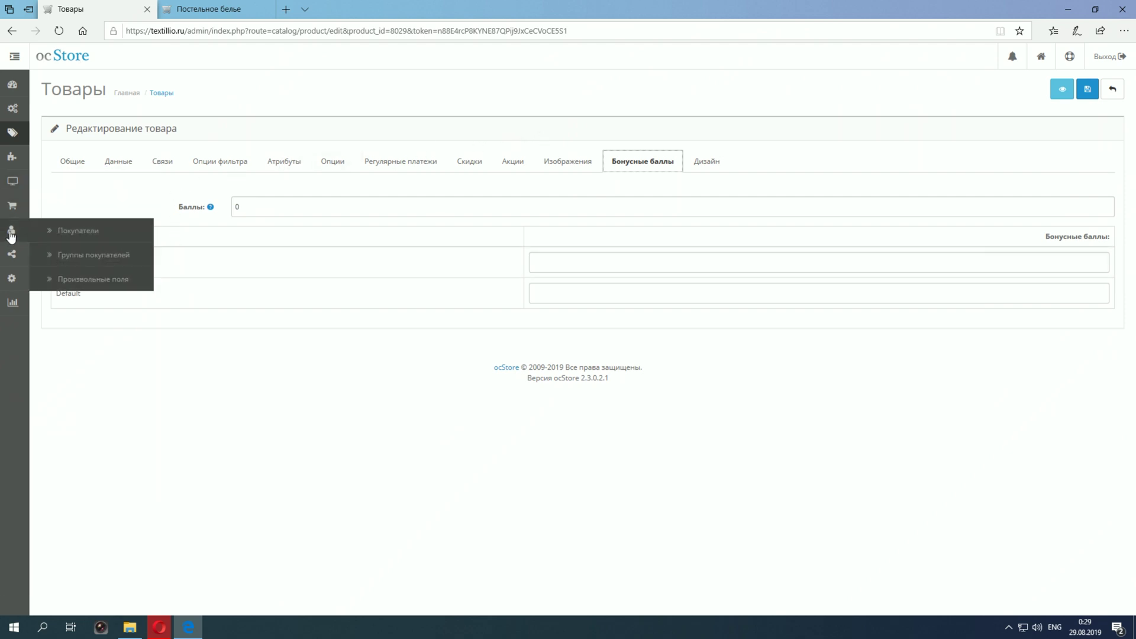
pyautogui.click(89, 231)
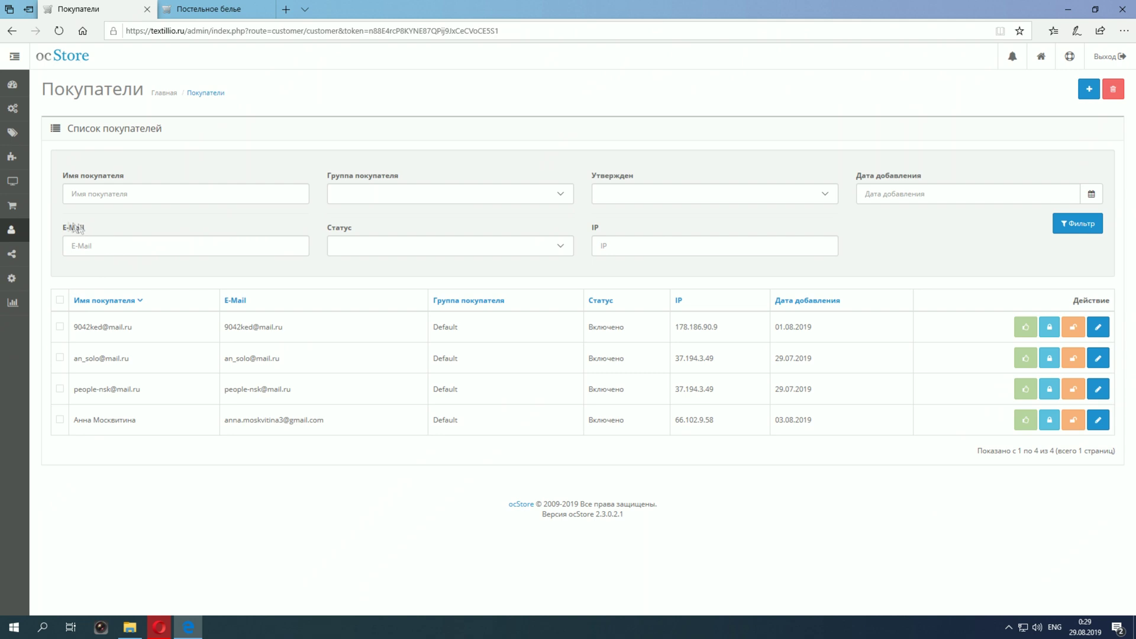
# Step: Open the customer groups, mark the "Bronze" group as if for deletion and unmark it again
pyautogui.moveTo(11, 230)
pyautogui.click(79, 256)
pyautogui.click(60, 188)
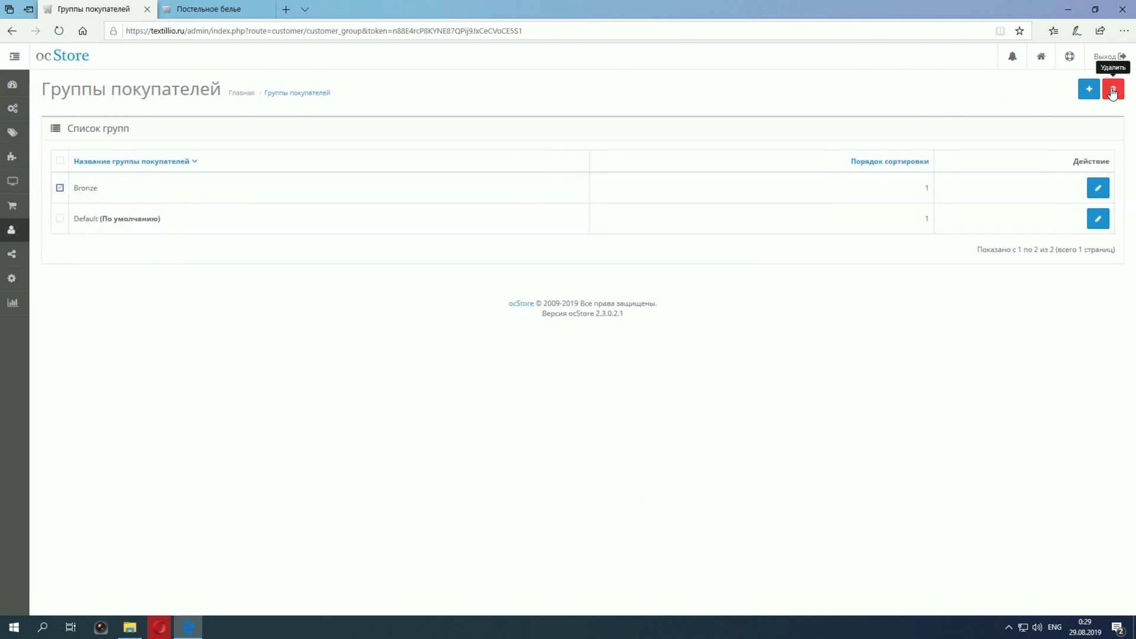
pyautogui.click(60, 188)
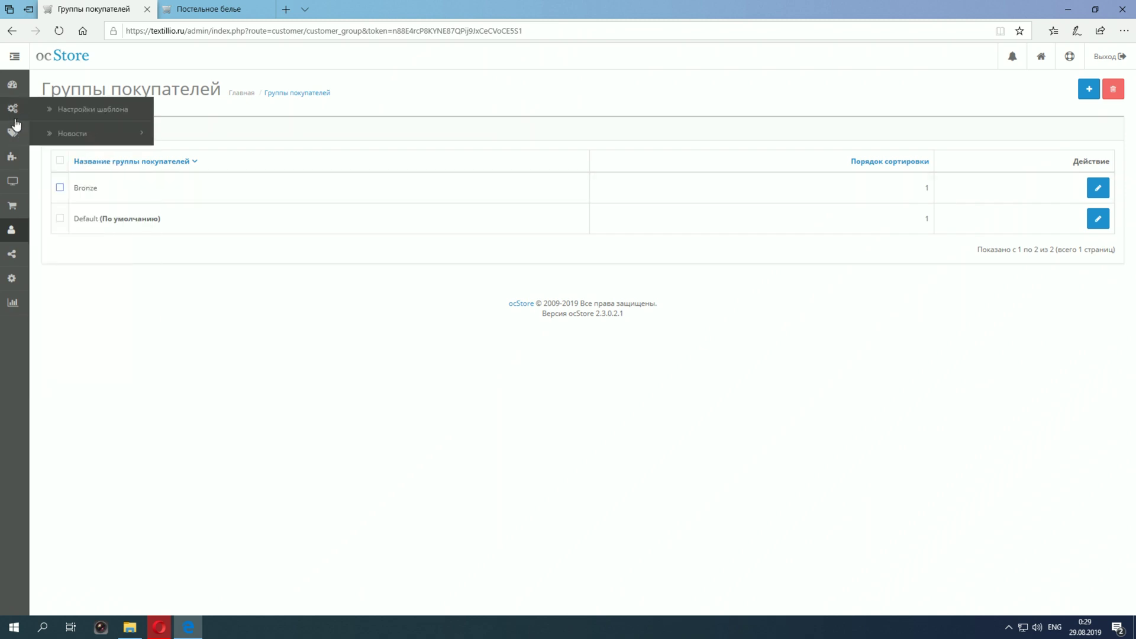
# Step: Reopen "112-3 Калейдоскоп бежевый", review its bonus points per customer group and return to its general data
pyautogui.moveTo(12, 133)
pyautogui.click(68, 159)
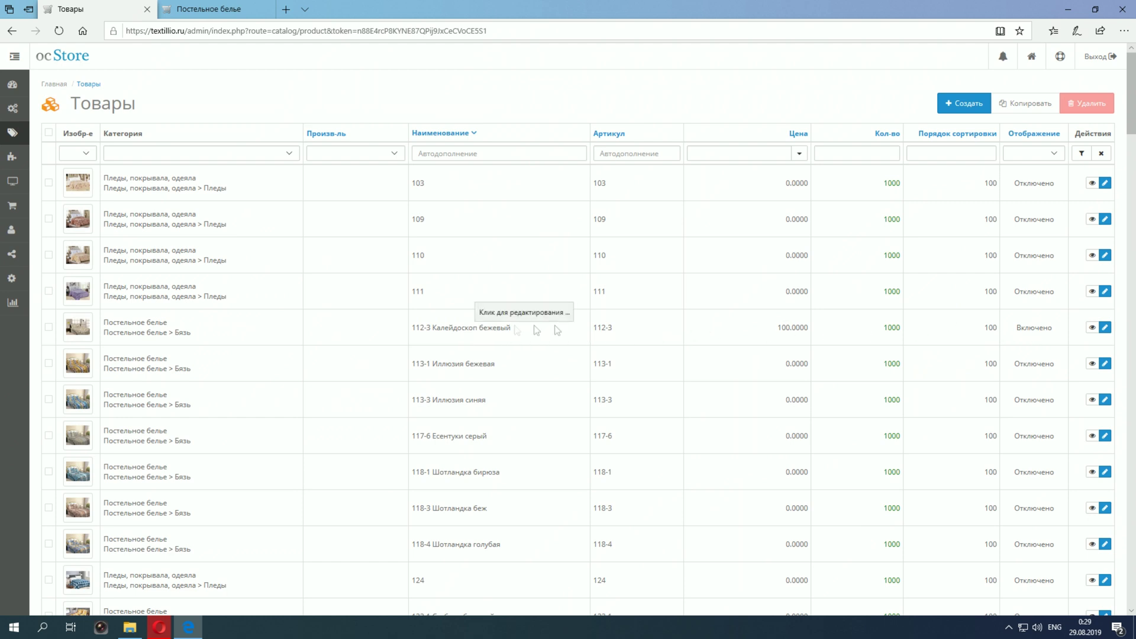
pyautogui.click(1105, 329)
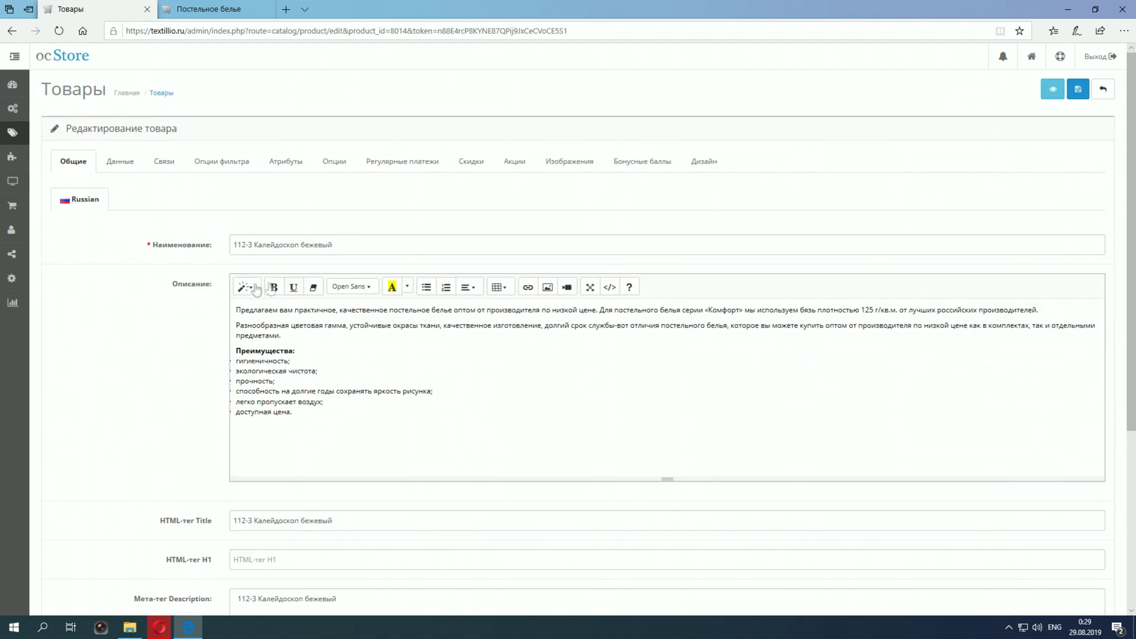
pyautogui.click(655, 164)
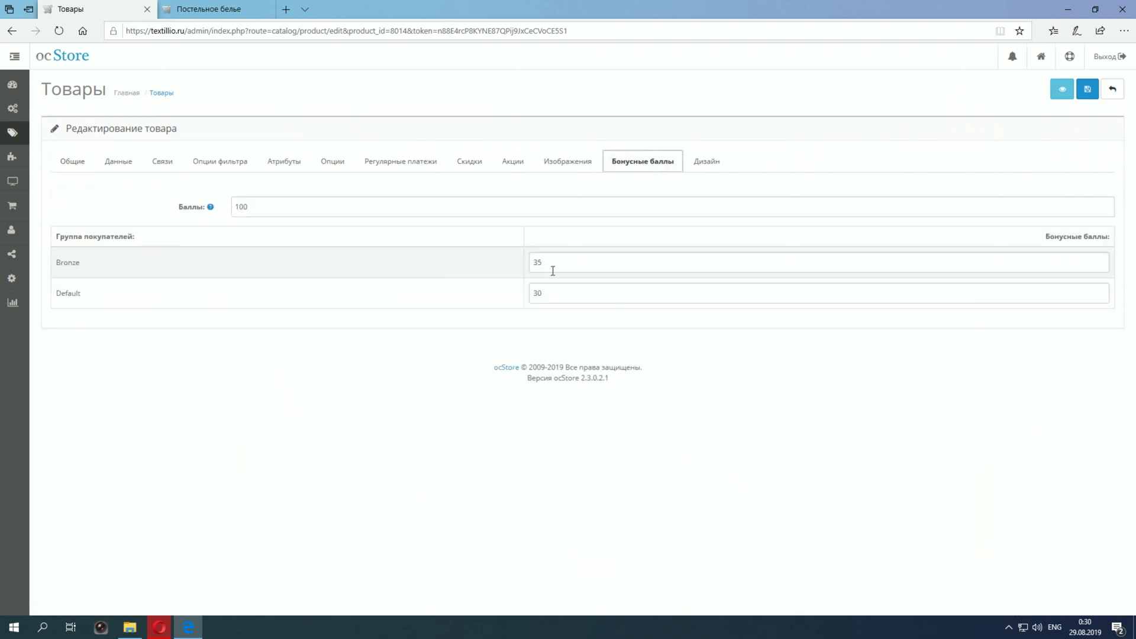
pyautogui.click(70, 165)
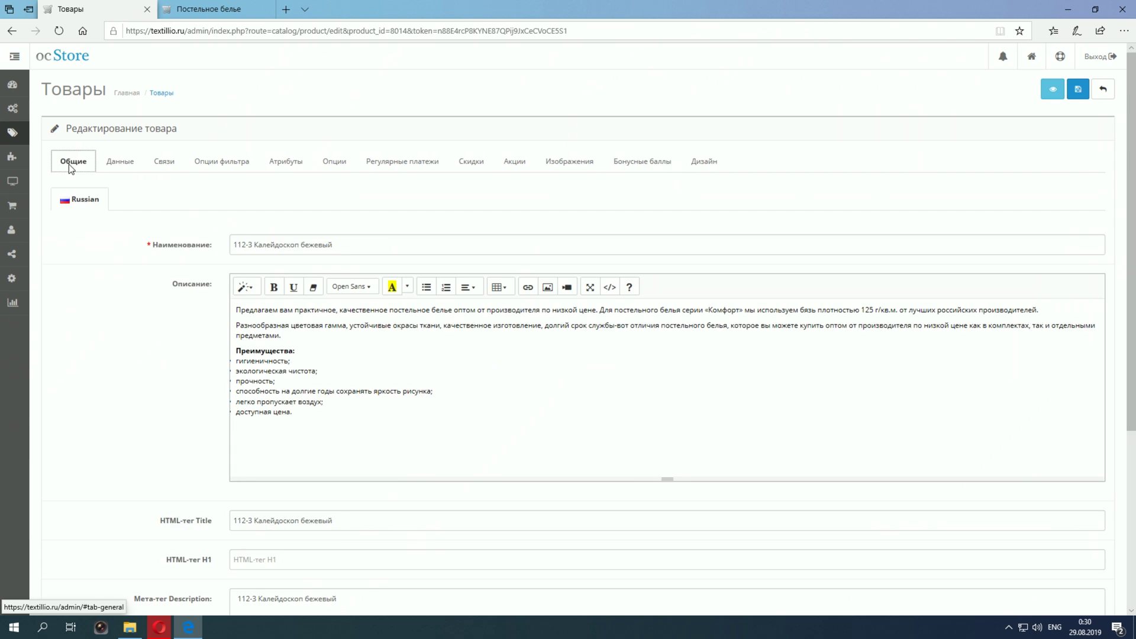
# Step: Open the catalog's list of filter groups and check the neighbouring OCFilter entry
pyautogui.moveTo(16, 129)
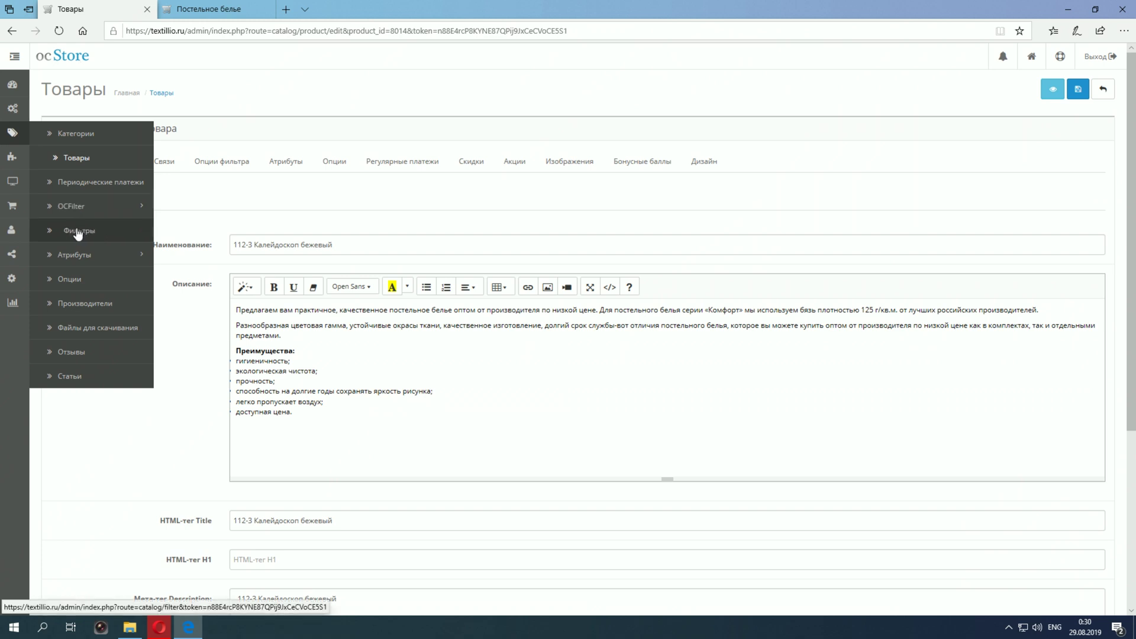
pyautogui.click(77, 231)
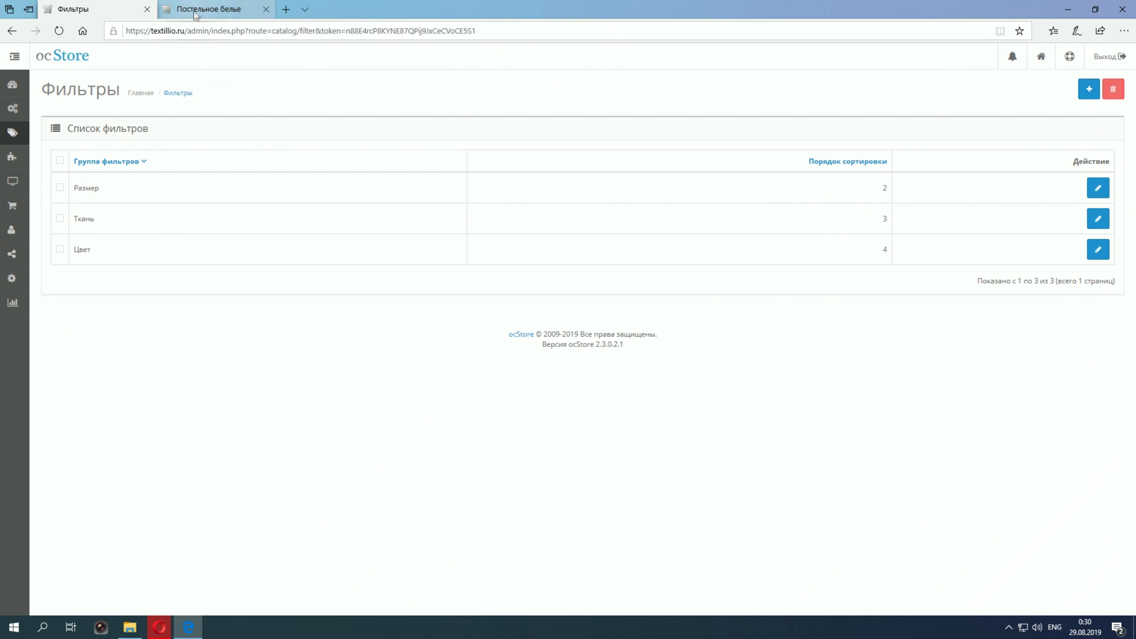
pyautogui.moveTo(15, 165)
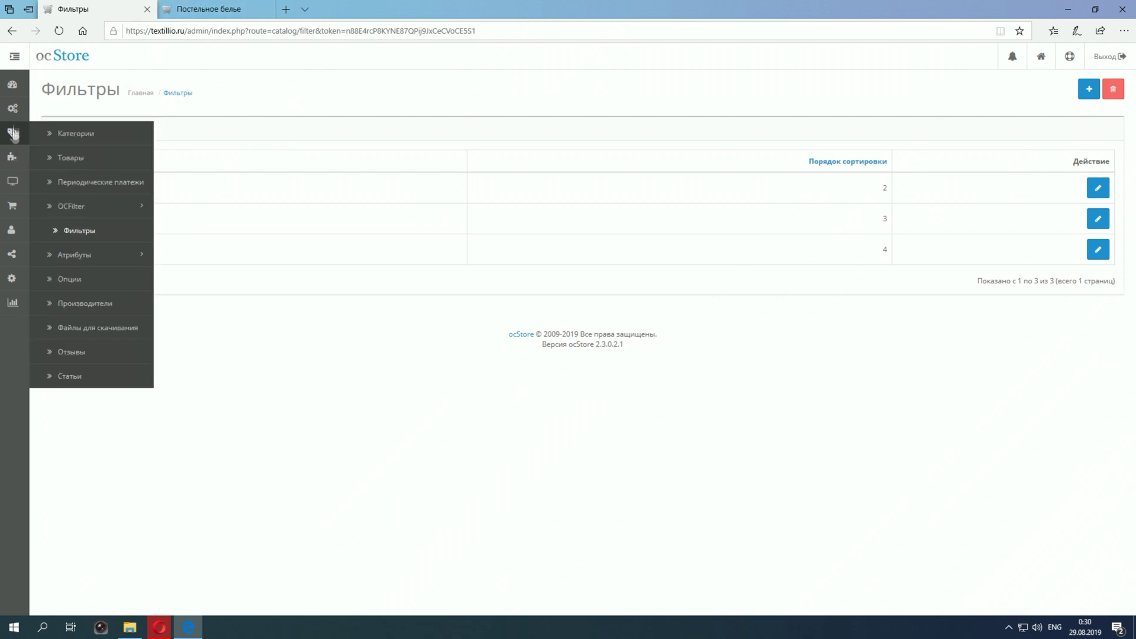
pyautogui.click(100, 208)
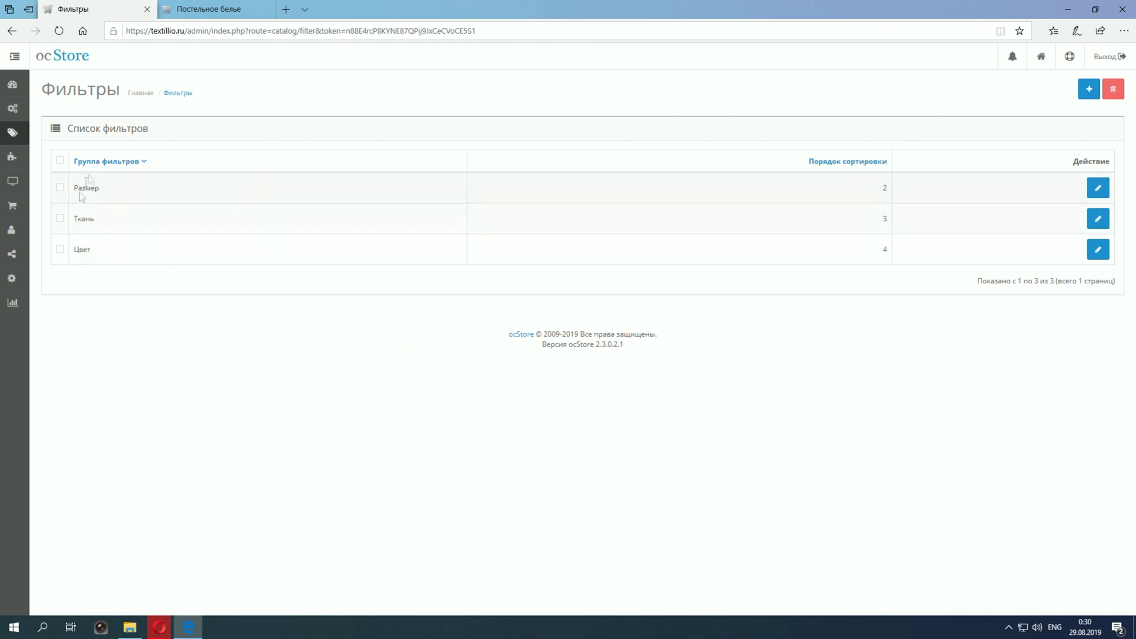
# Step: Examine the size and fabric filters in the storefront's "Постельное белье" category and return to the admin filter list
pyautogui.click(180, 13)
pyautogui.scroll(5, 144, 325)
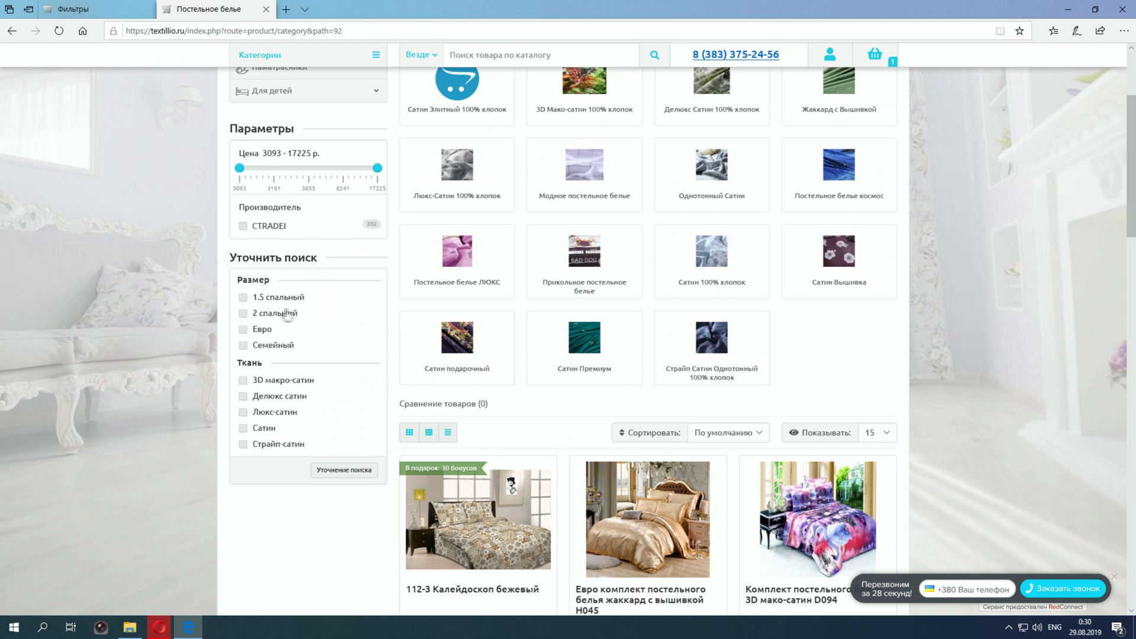
pyautogui.scroll(2, 177, 384)
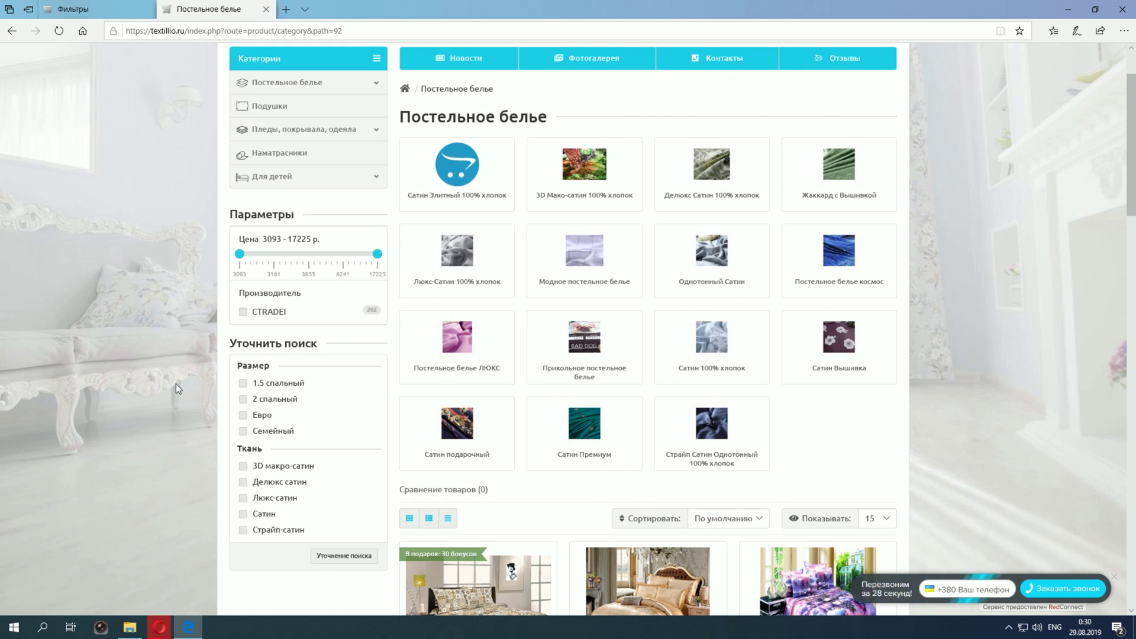
pyautogui.click(98, 12)
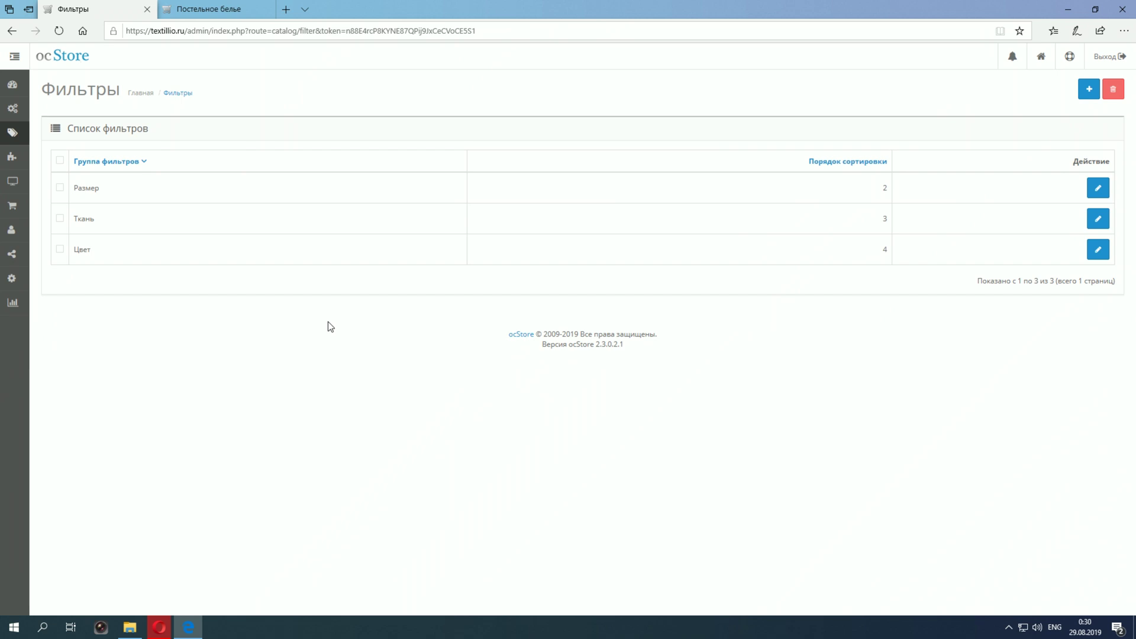
# Step: Check the storefront's filter groups once more, and start a new filter group named "Тест" in the admin
pyautogui.click(203, 11)
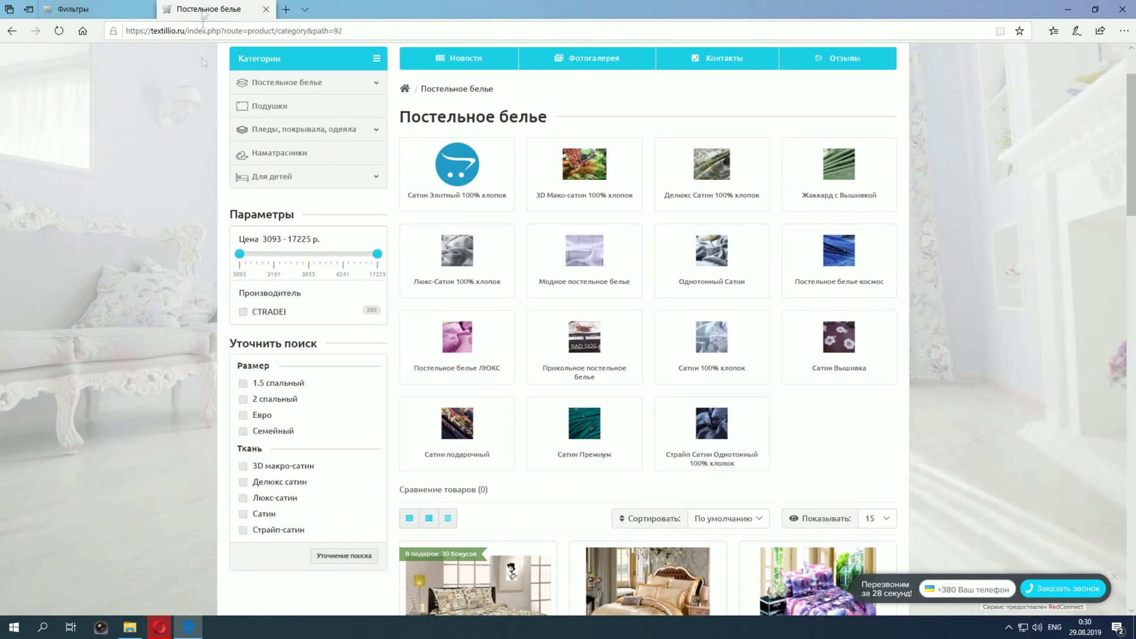
pyautogui.click(89, 9)
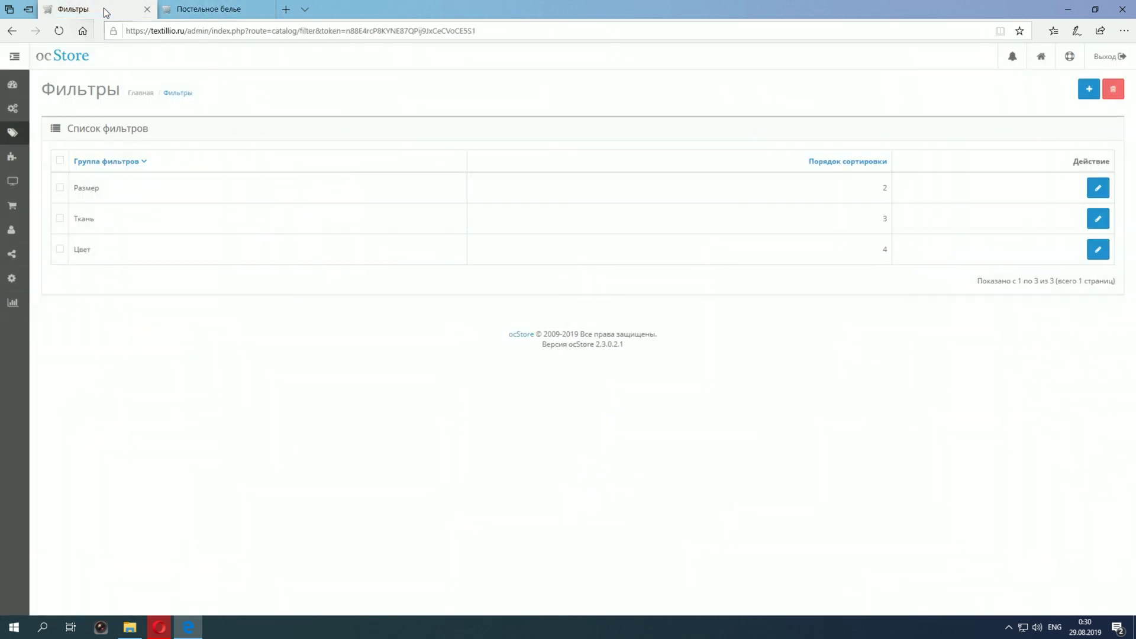
pyautogui.click(1089, 89)
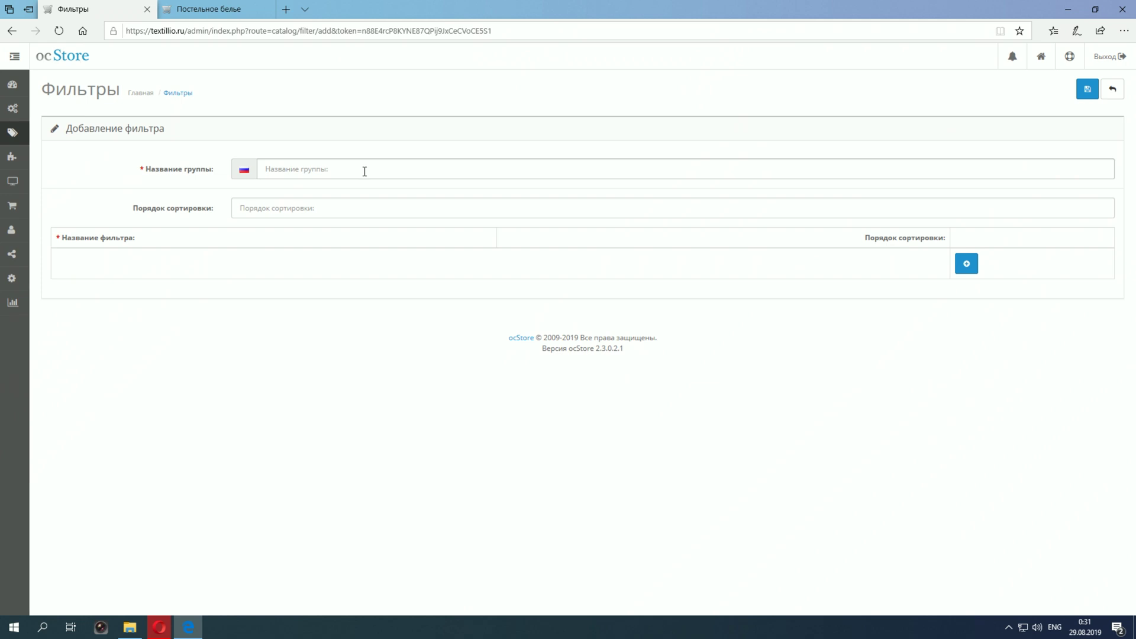
pyautogui.write('N')
pyautogui.press('BackSpace')
pyautogui.write('Тест')
pyautogui.click(200, 171)
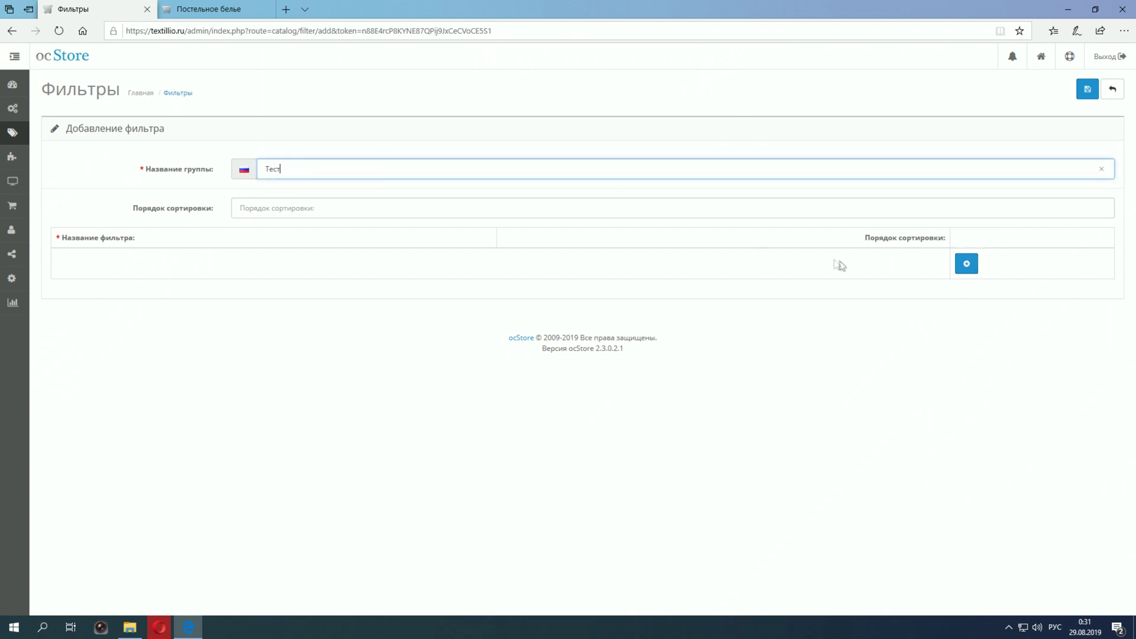
# Step: Add a first filter named "Тестовый фильтр 1" to the group and copy its name
pyautogui.click(970, 268)
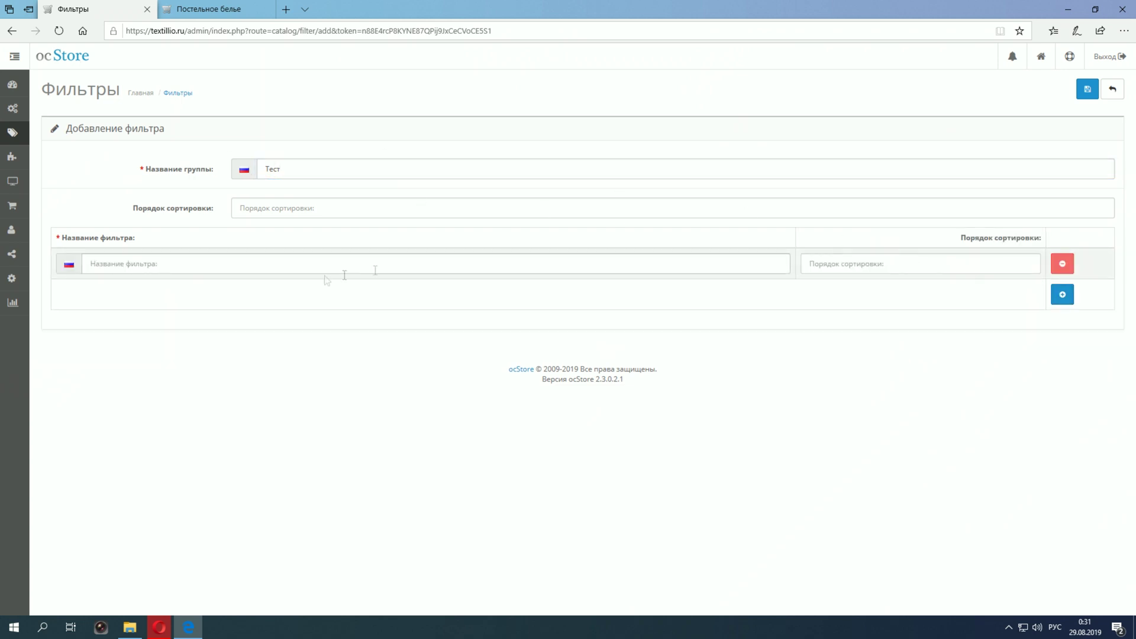
pyautogui.click(155, 261)
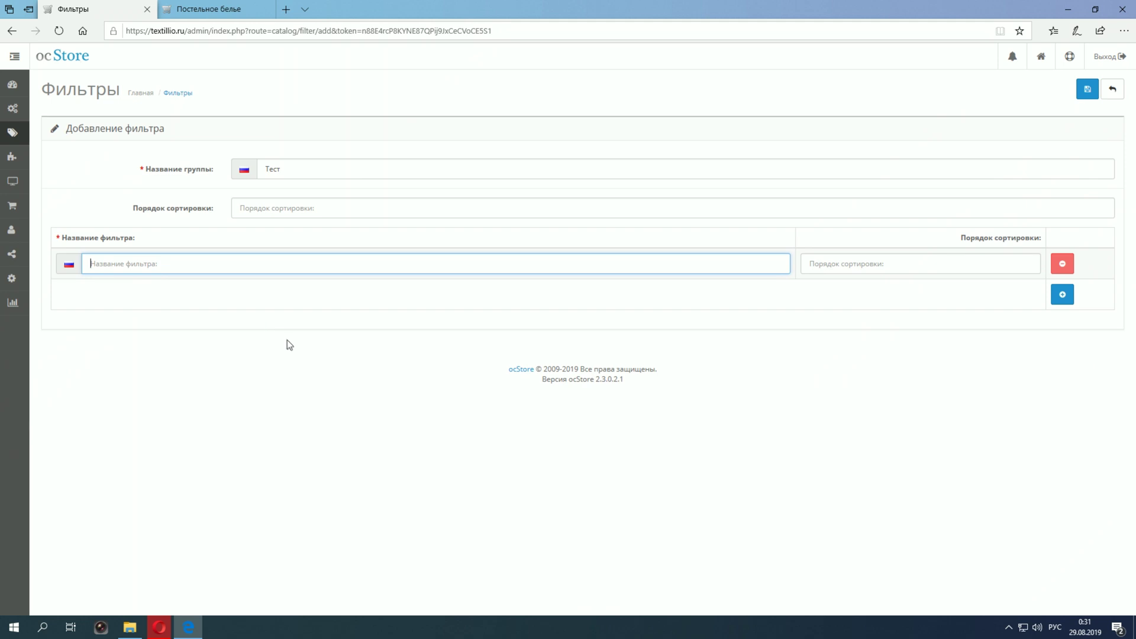
pyautogui.write('Т')
pyautogui.write('естовый фильтр 1')
pyautogui.hotkey('ctrl', 'a')
pyautogui.hotkey('ctrl', 'c')
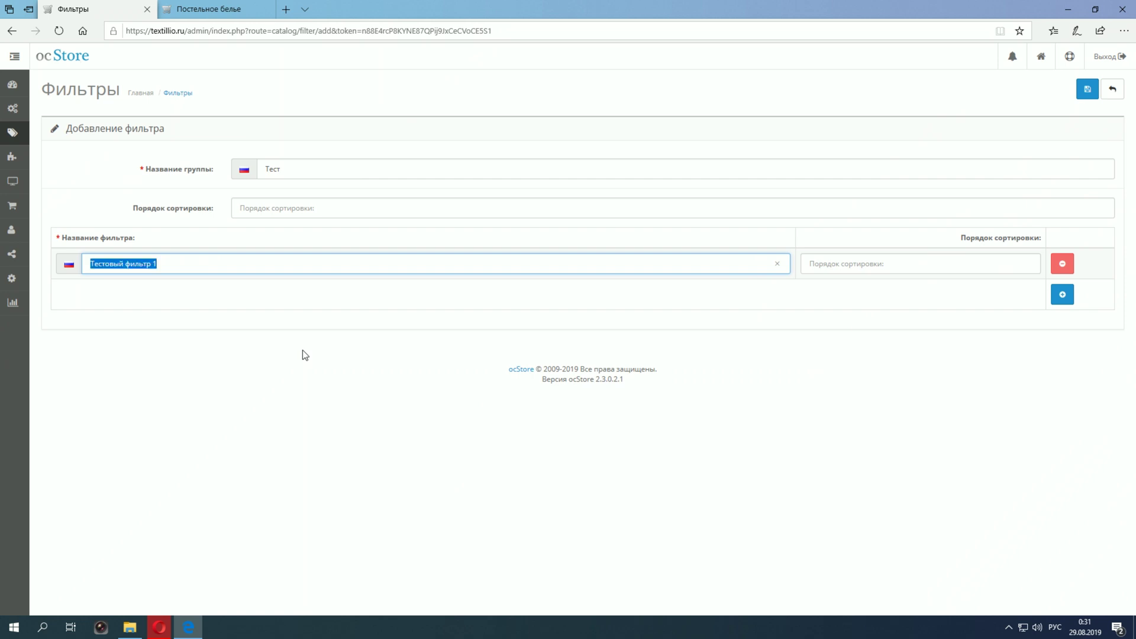
# Step: Add the filters "Тестовый фильтр 2" and "Тестовый фильтр 3" using the copied name, and save the filter group
pyautogui.click(1062, 295)
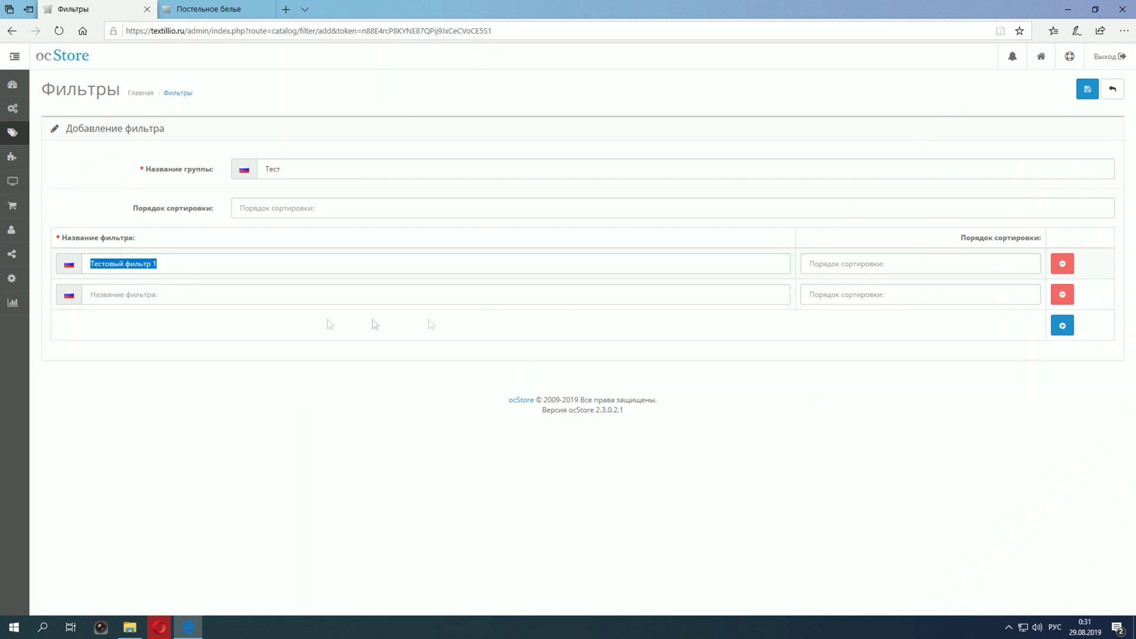
pyautogui.click(224, 298)
pyautogui.hotkey('ctrl', 'v')
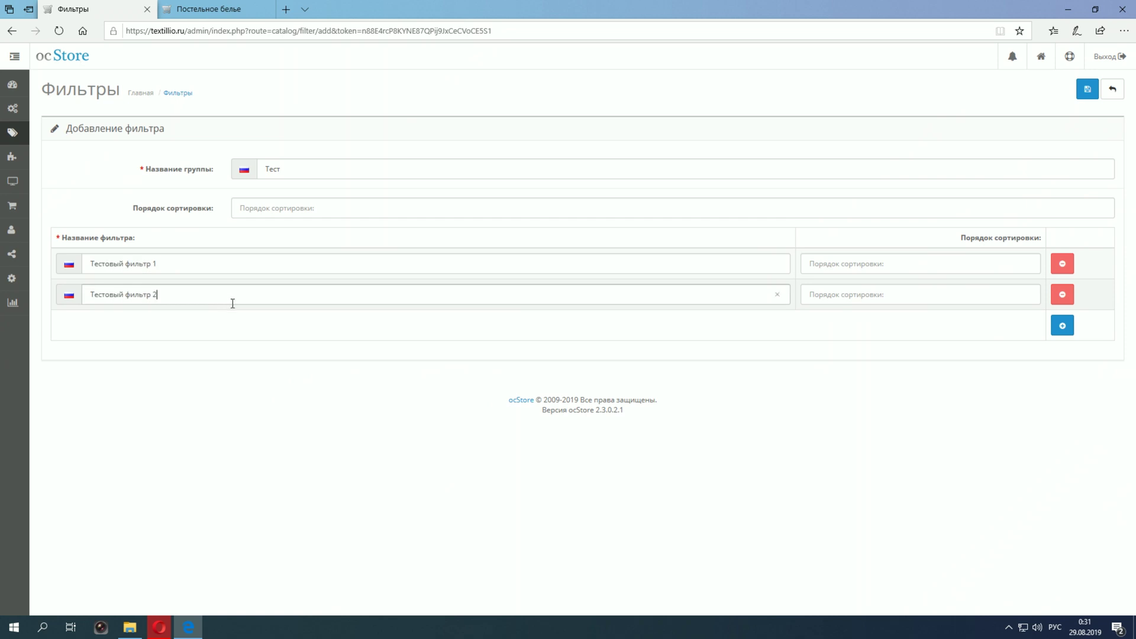
pyautogui.click(1062, 326)
pyautogui.click(142, 327)
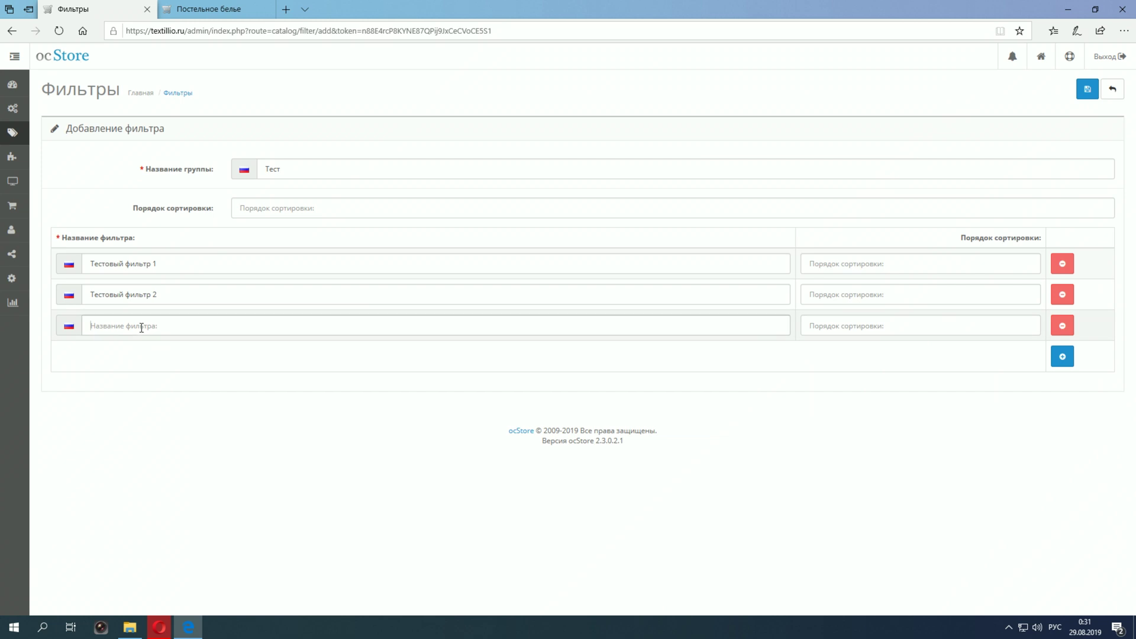
pyautogui.hotkey('ctrl', 'v')
pyautogui.click(1088, 89)
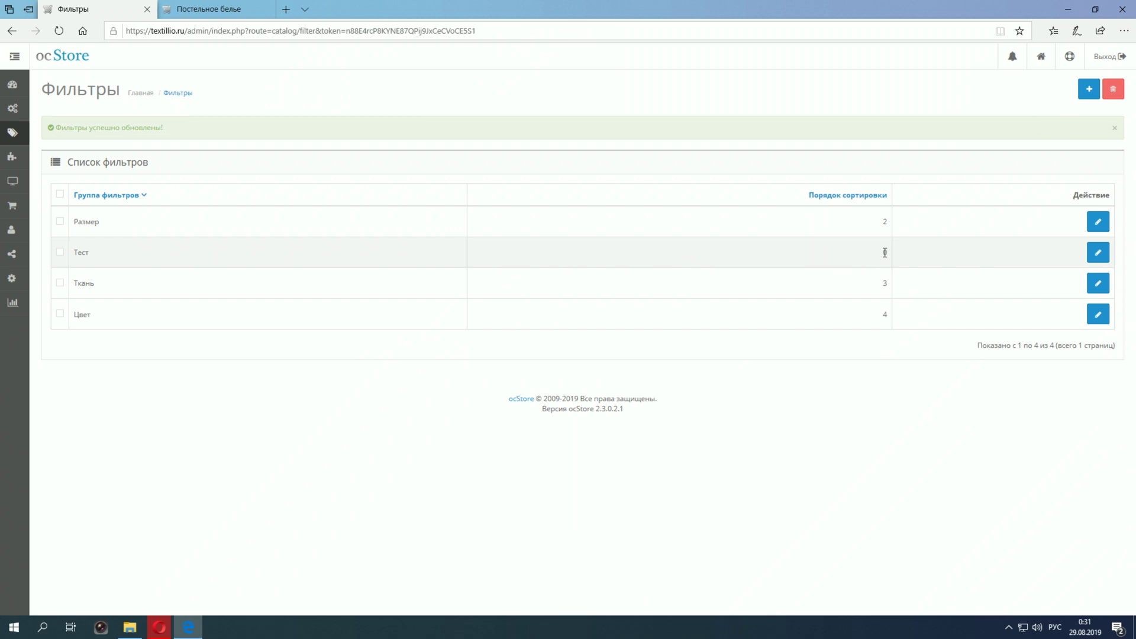
# Step: Compare the filters and category menu in the storefront's "Постельное белье" category with the admin filter list
pyautogui.click(209, 9)
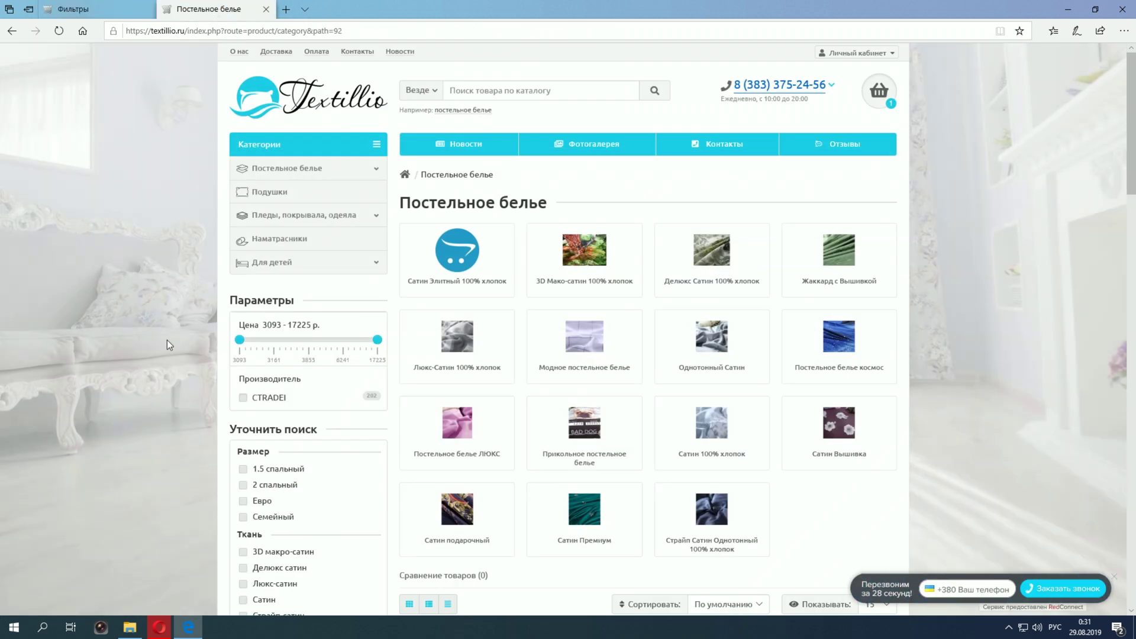
pyautogui.scroll(-3, 167, 339)
pyautogui.scroll(3, 205, 322)
pyautogui.click(107, 10)
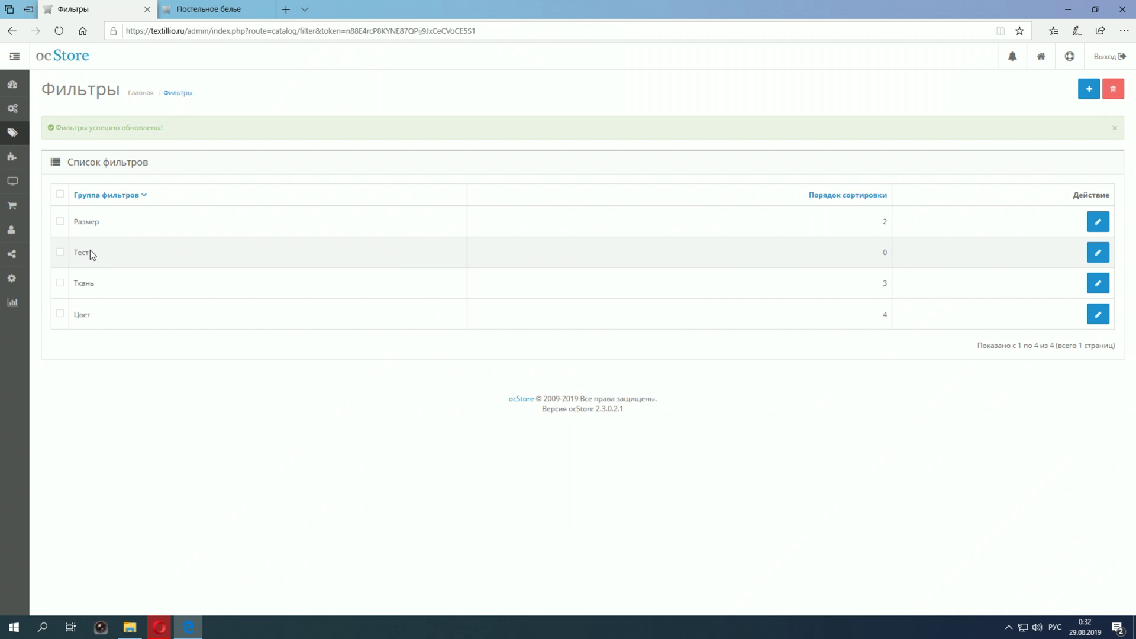
pyautogui.click(206, 11)
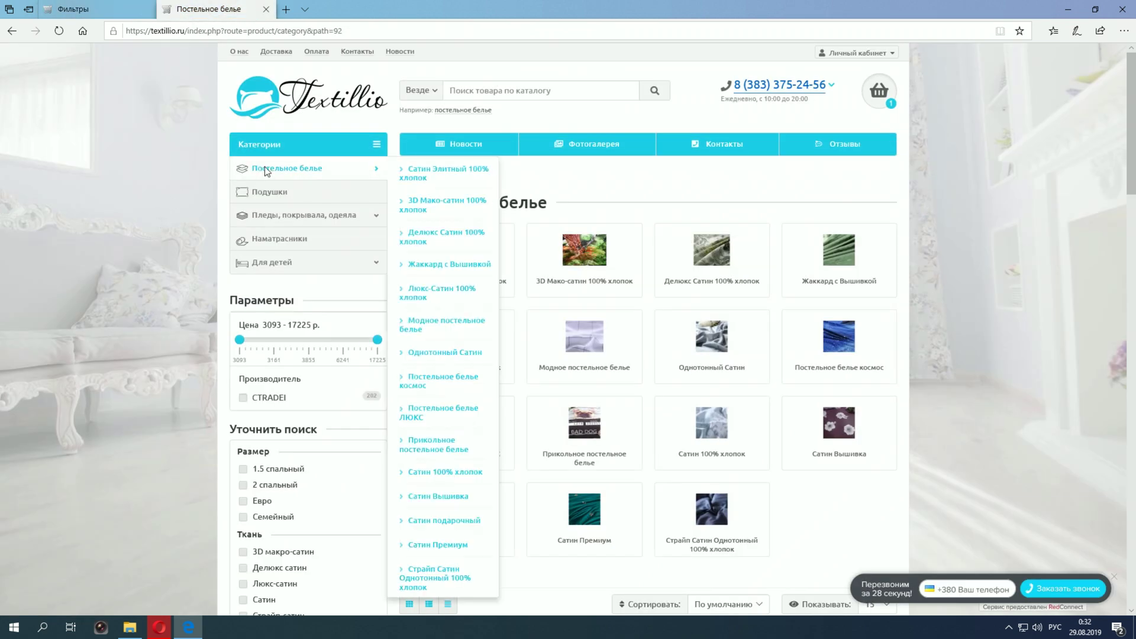
pyautogui.moveTo(270, 216)
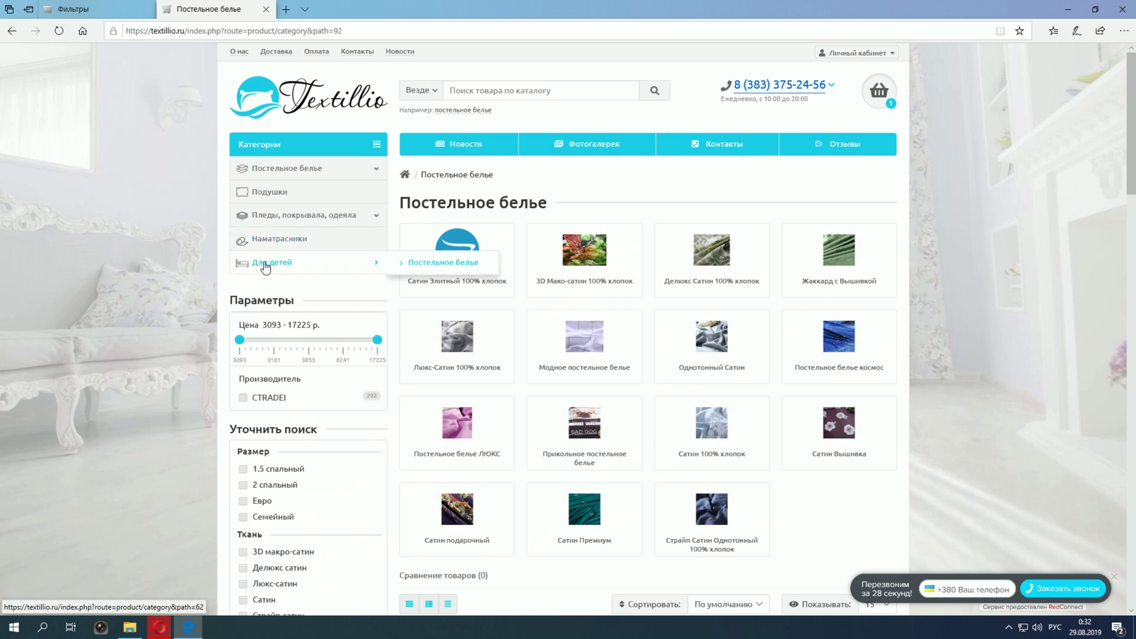
pyautogui.scroll(-3, 141, 324)
pyautogui.scroll(-2, 181, 433)
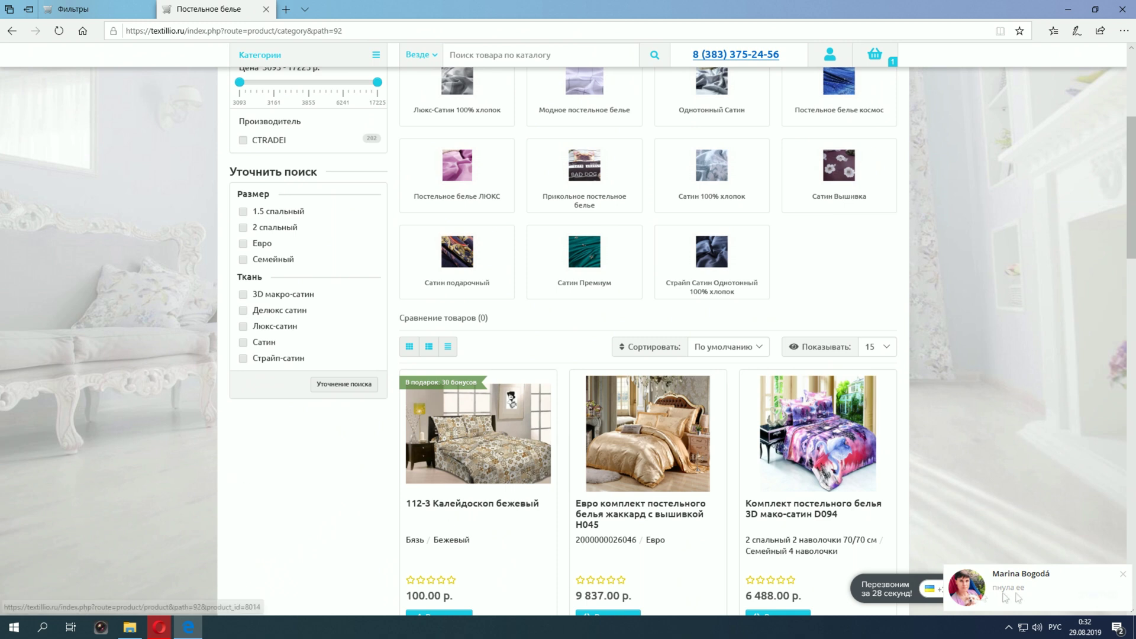
pyautogui.click(89, 8)
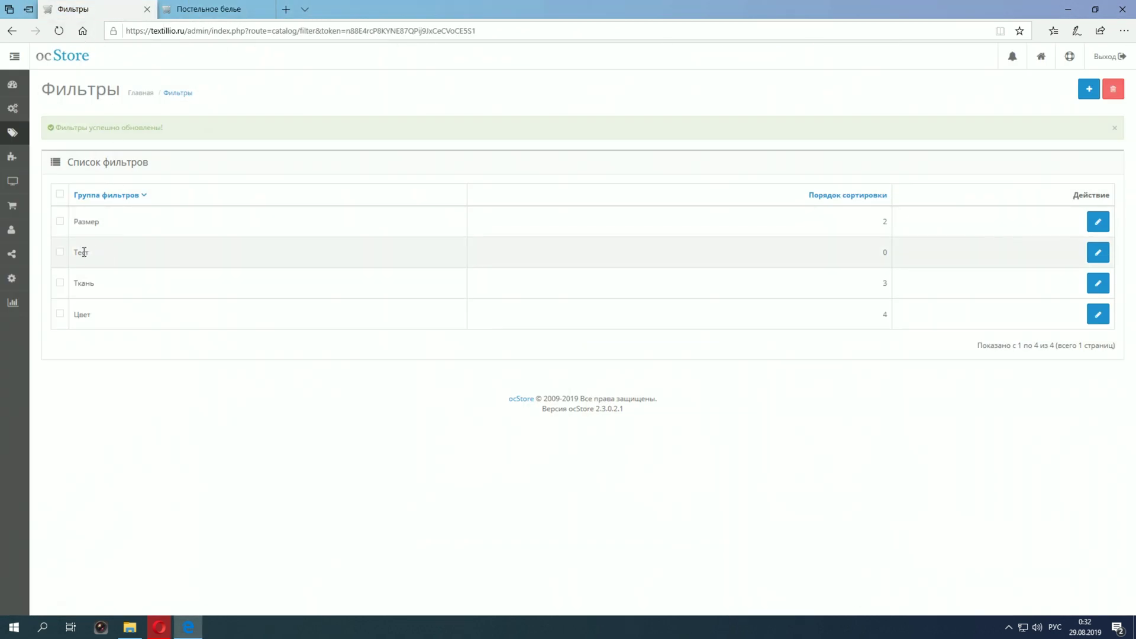
# Step: Open the "Постельное белье" category for editing and show its data settings
pyautogui.moveTo(11, 133)
pyautogui.click(73, 131)
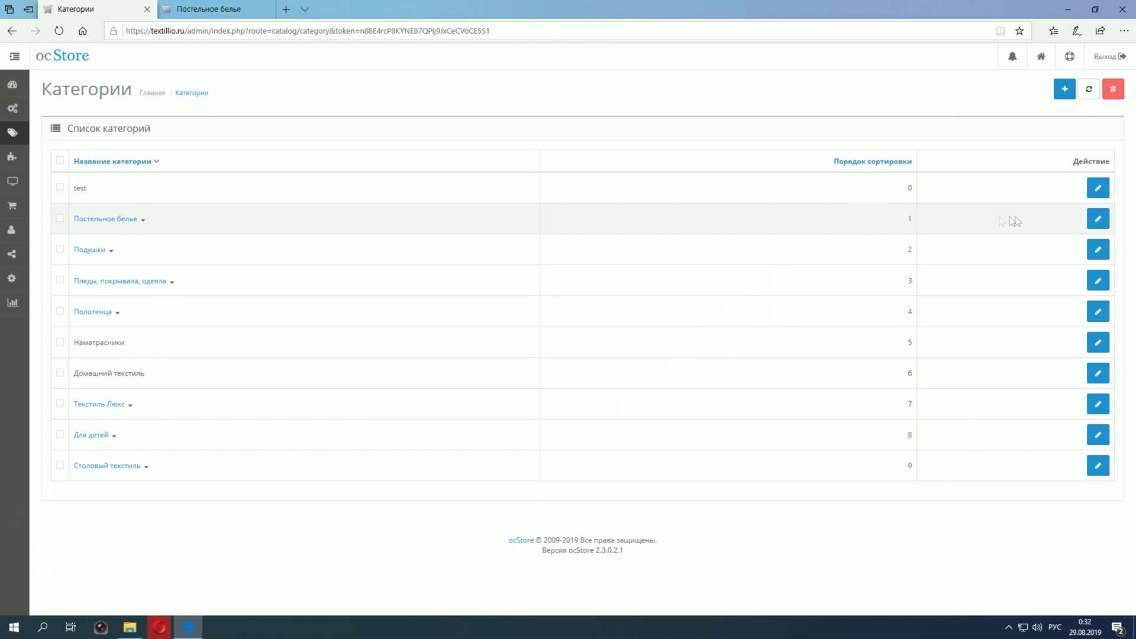
pyautogui.click(1098, 219)
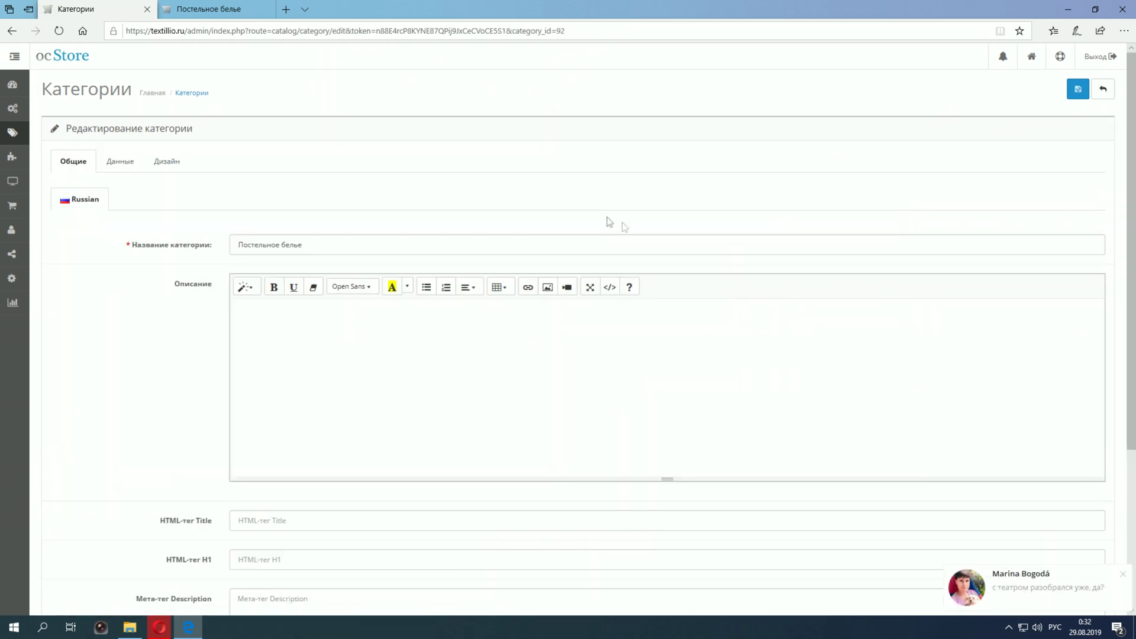
pyautogui.click(1123, 574)
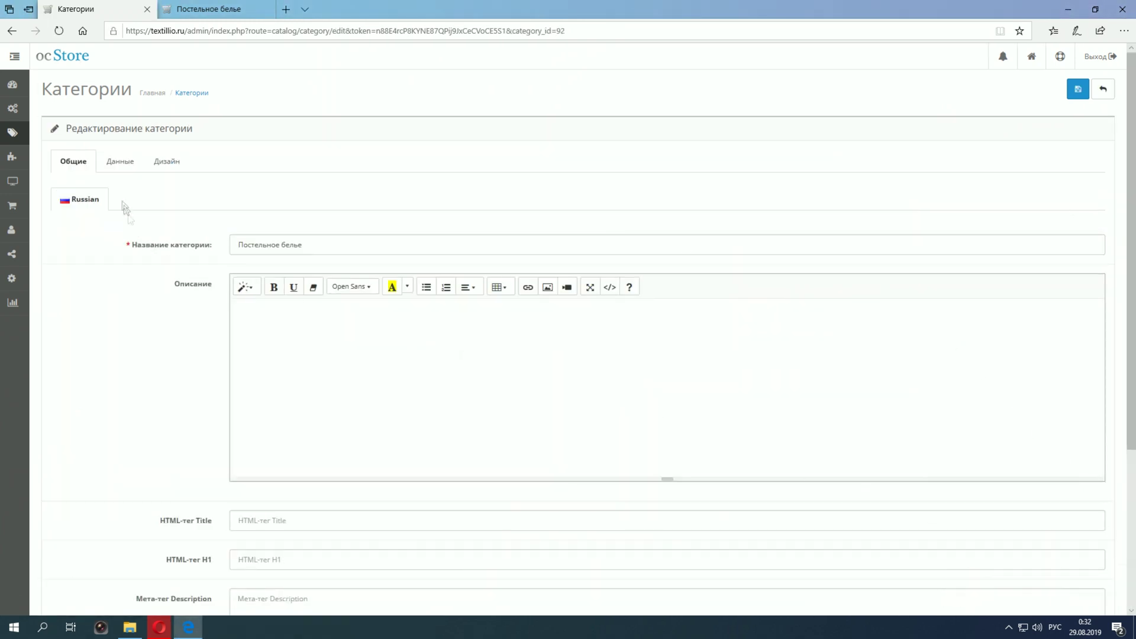
pyautogui.click(117, 168)
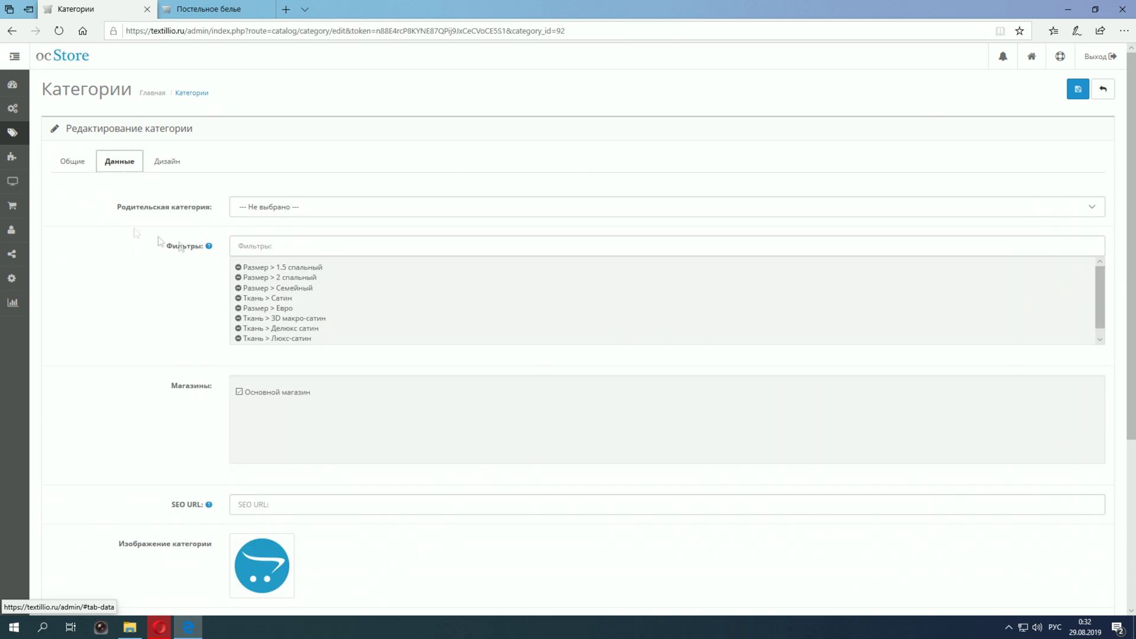
# Step: Assign "Тестовый фильтр 1", "Тестовый фильтр 2" and "Тестовый фильтр 3" from the "Тест" group to the category
pyautogui.click(267, 245)
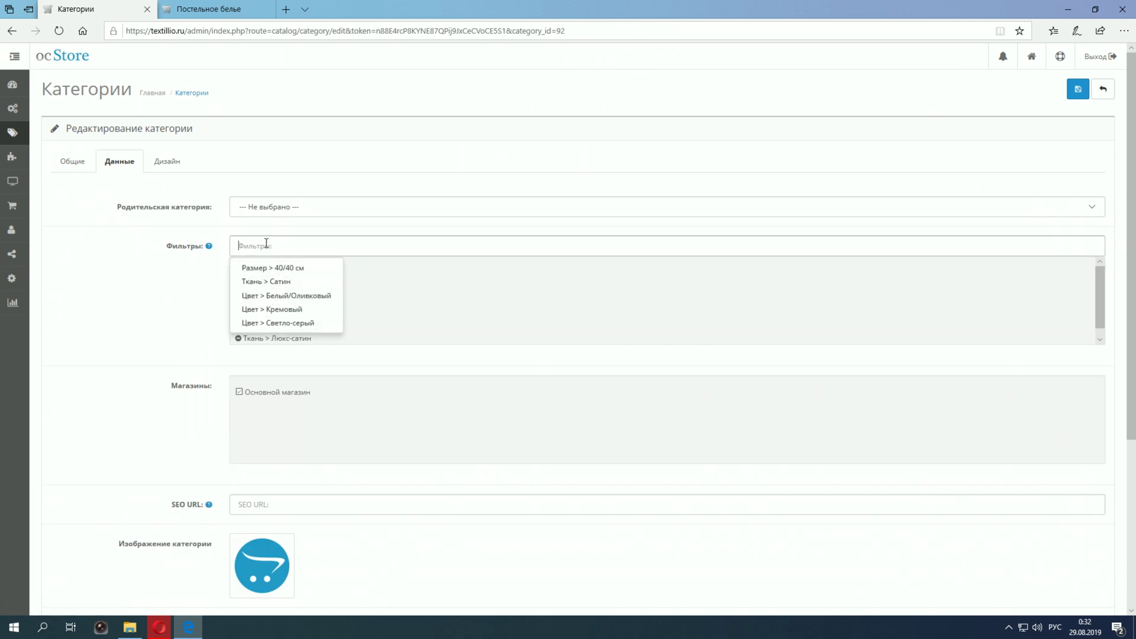
pyautogui.write('тес')
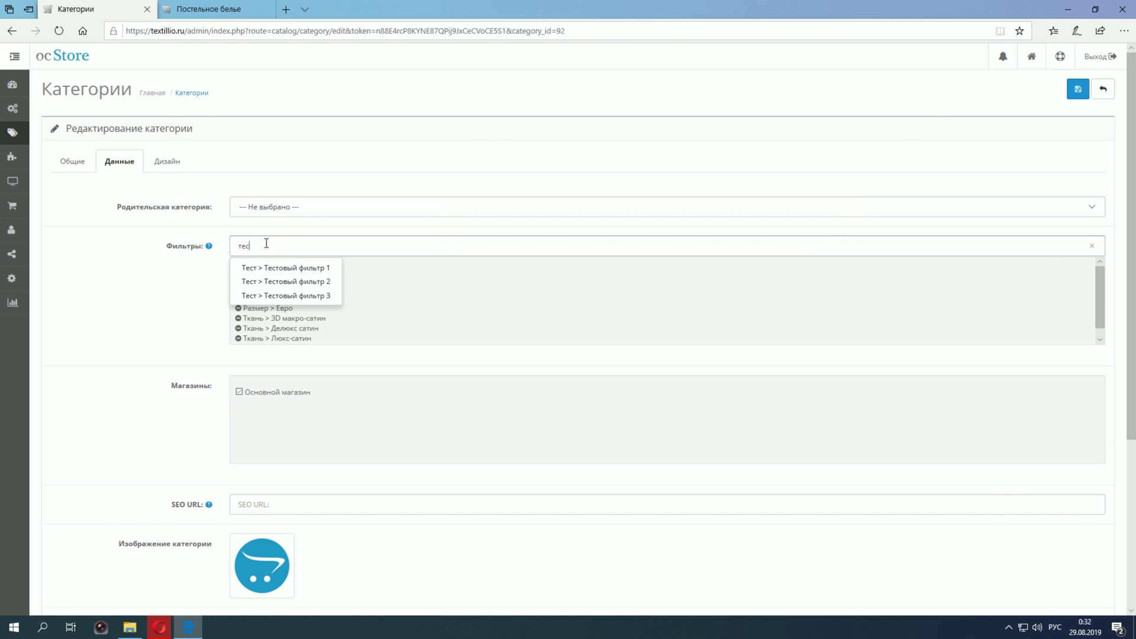
pyautogui.click(284, 268)
pyautogui.click(276, 247)
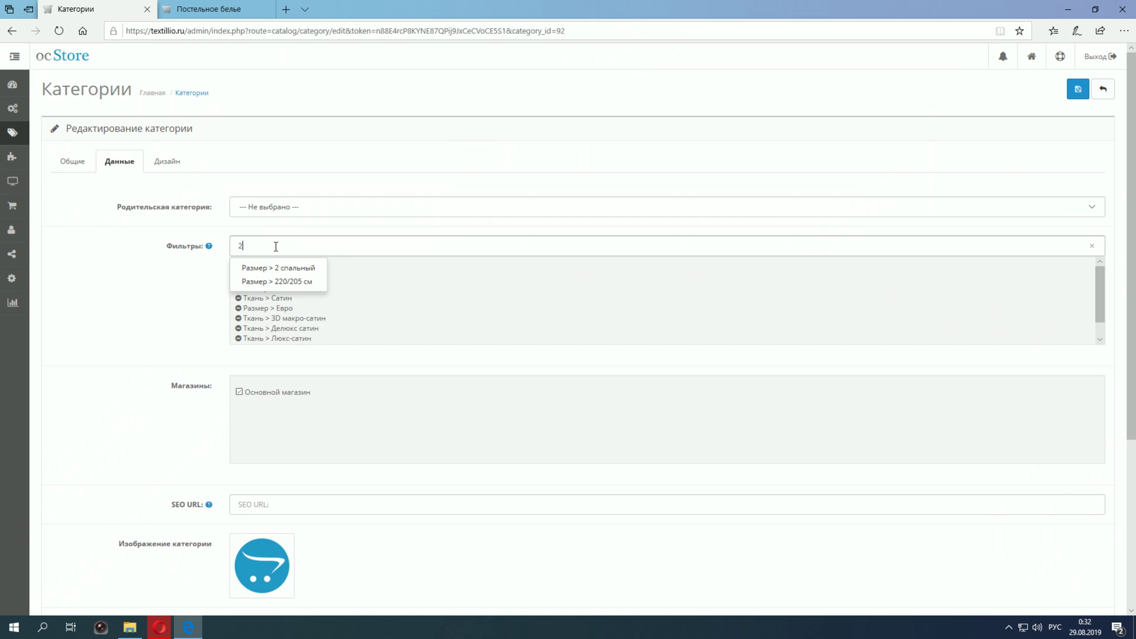
pyautogui.press('BackSpace')
pyautogui.write('тес')
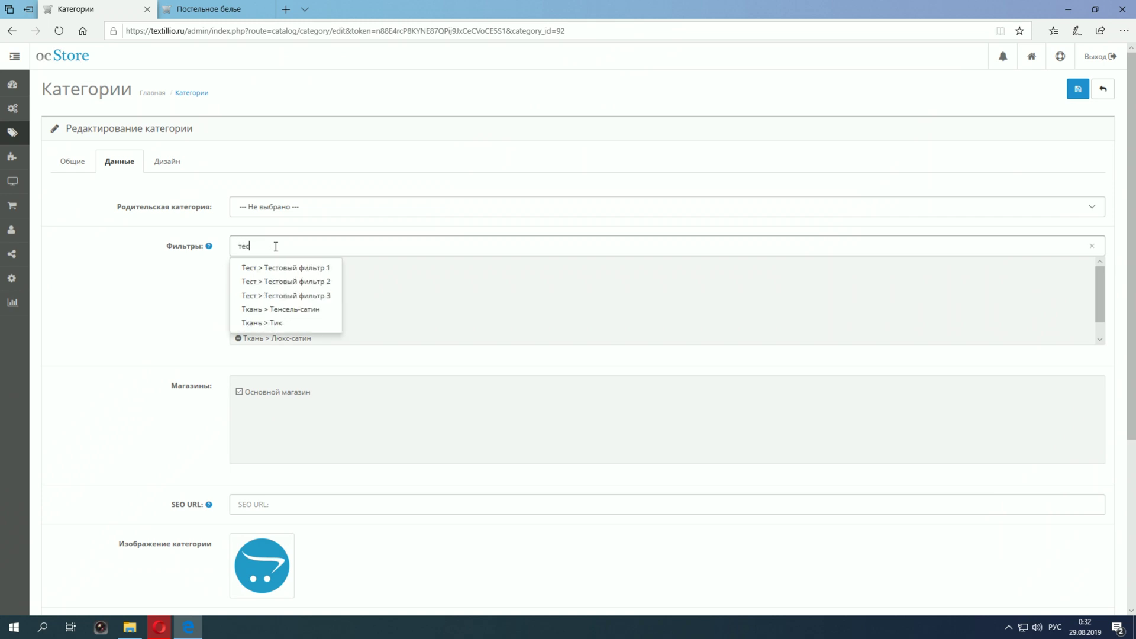
pyautogui.click(286, 282)
pyautogui.write('тес')
pyautogui.click(303, 296)
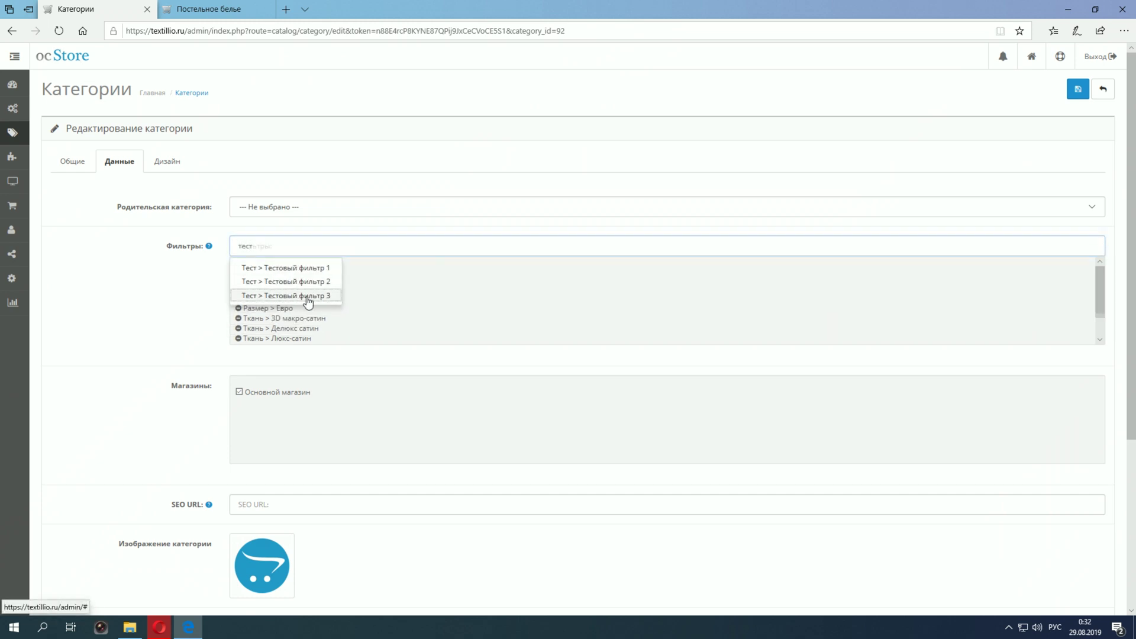
pyautogui.scroll(-2, 306, 296)
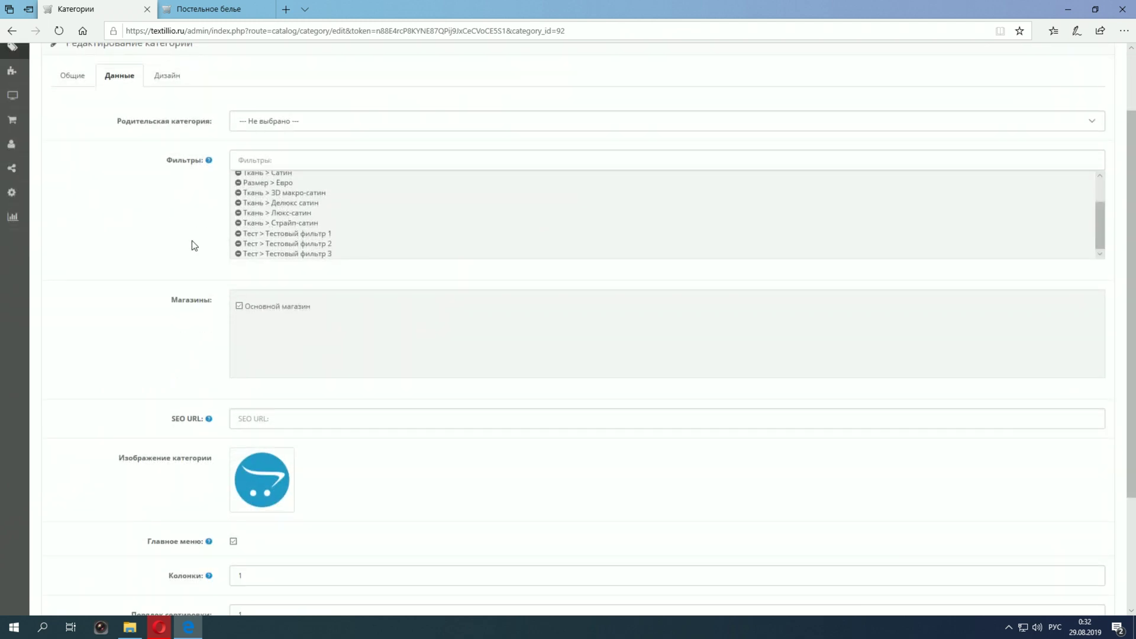
pyautogui.scroll(2, 190, 243)
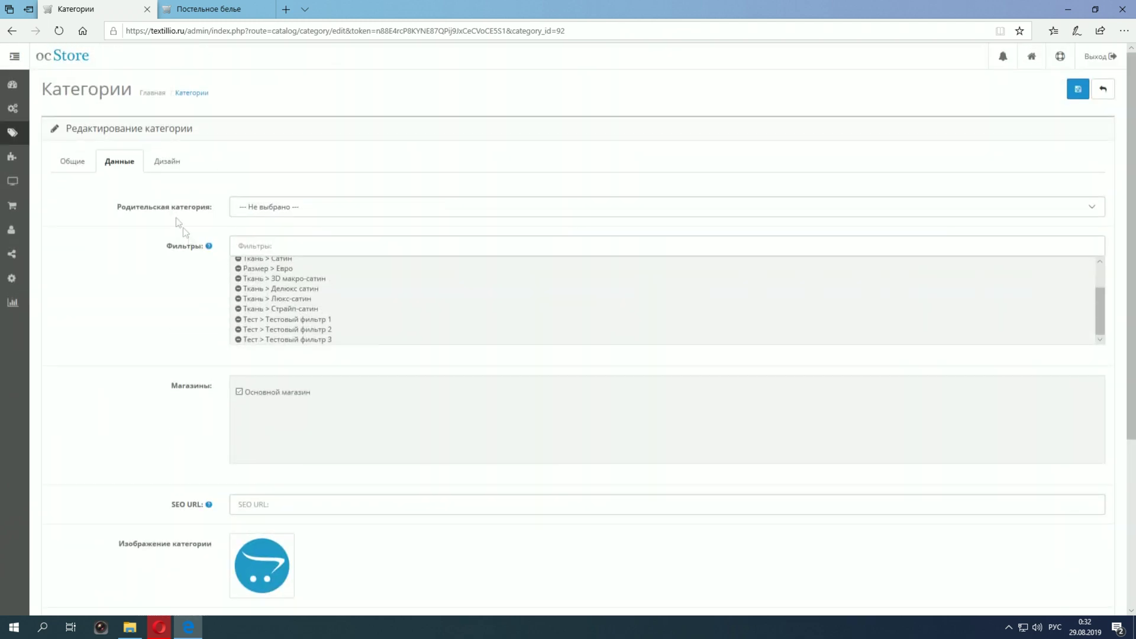
# Step: Review the category's general data against the storefront page and save the "Постельное белье" category
pyautogui.click(83, 165)
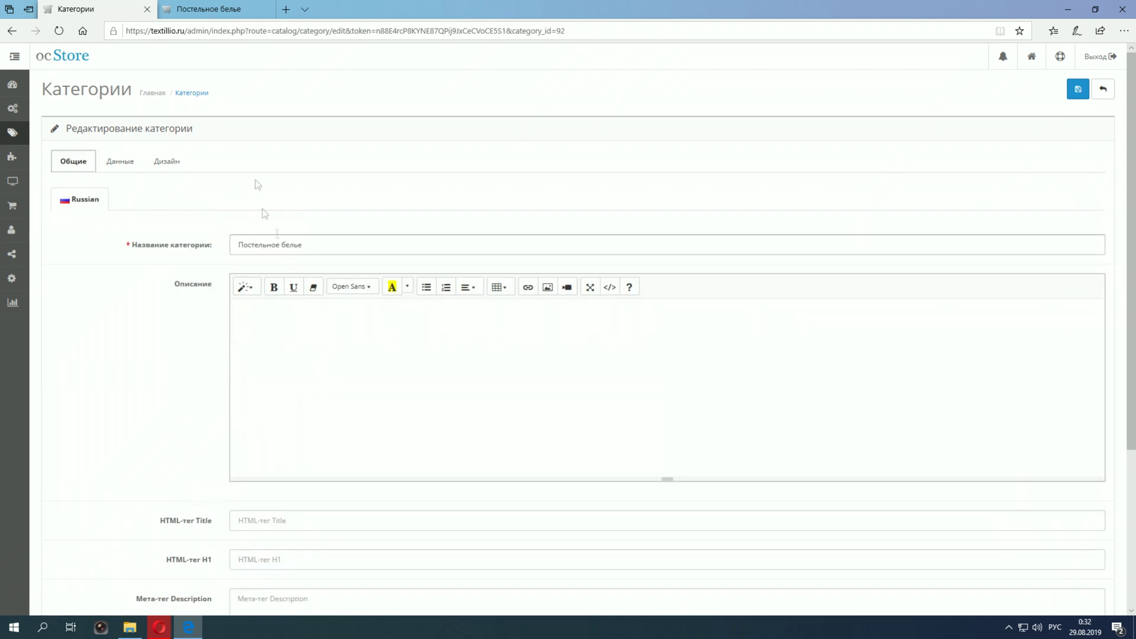
pyautogui.click(212, 10)
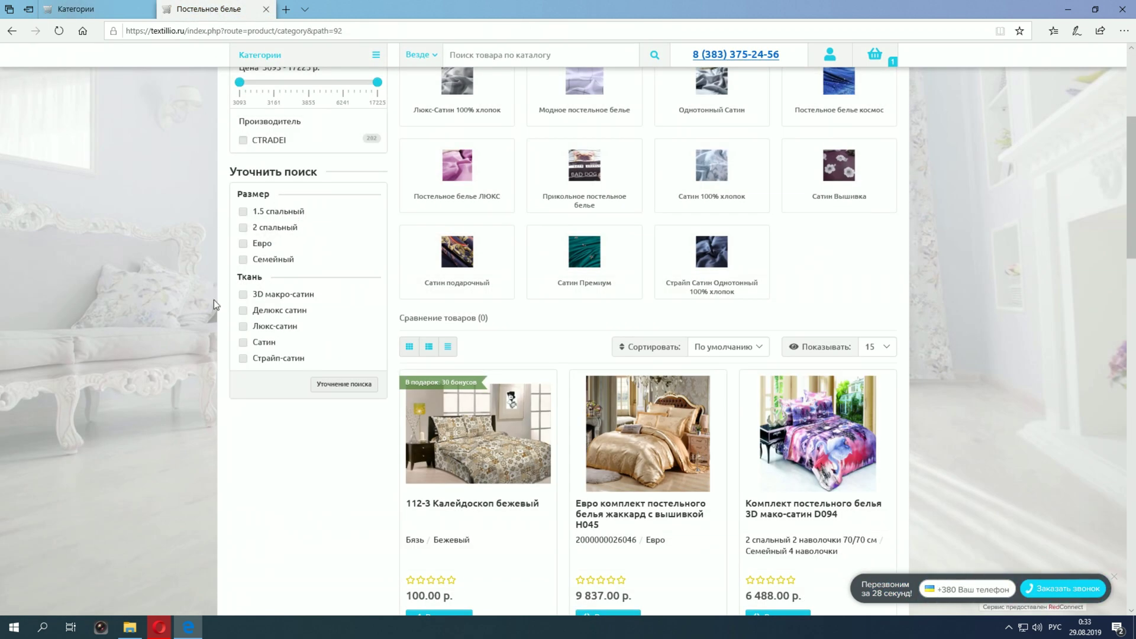
pyautogui.click(95, 9)
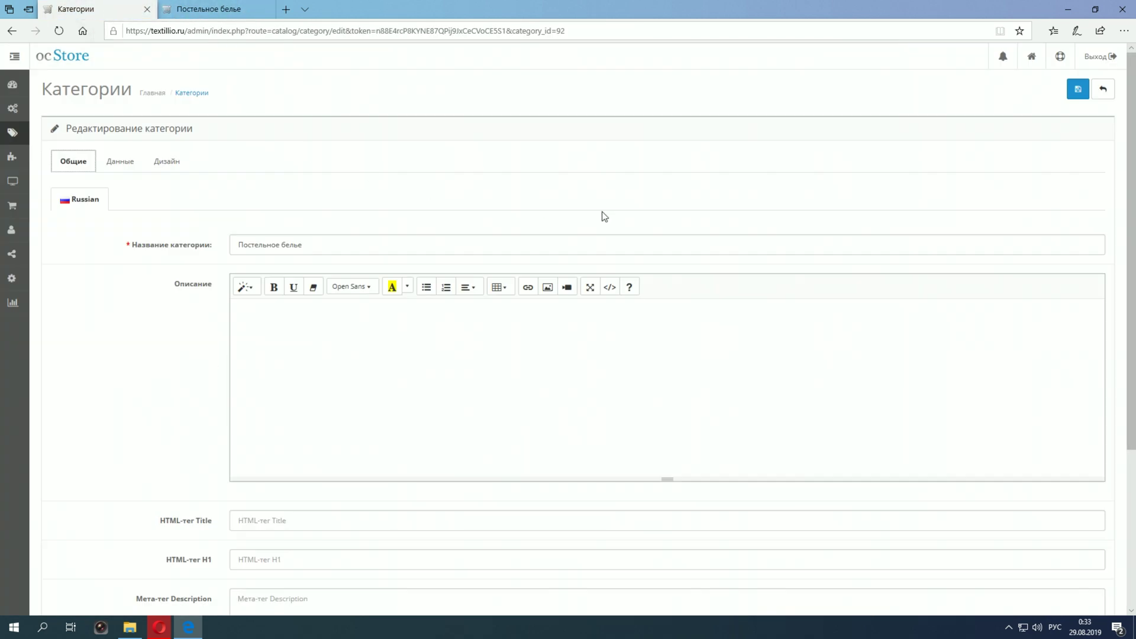
pyautogui.click(1077, 90)
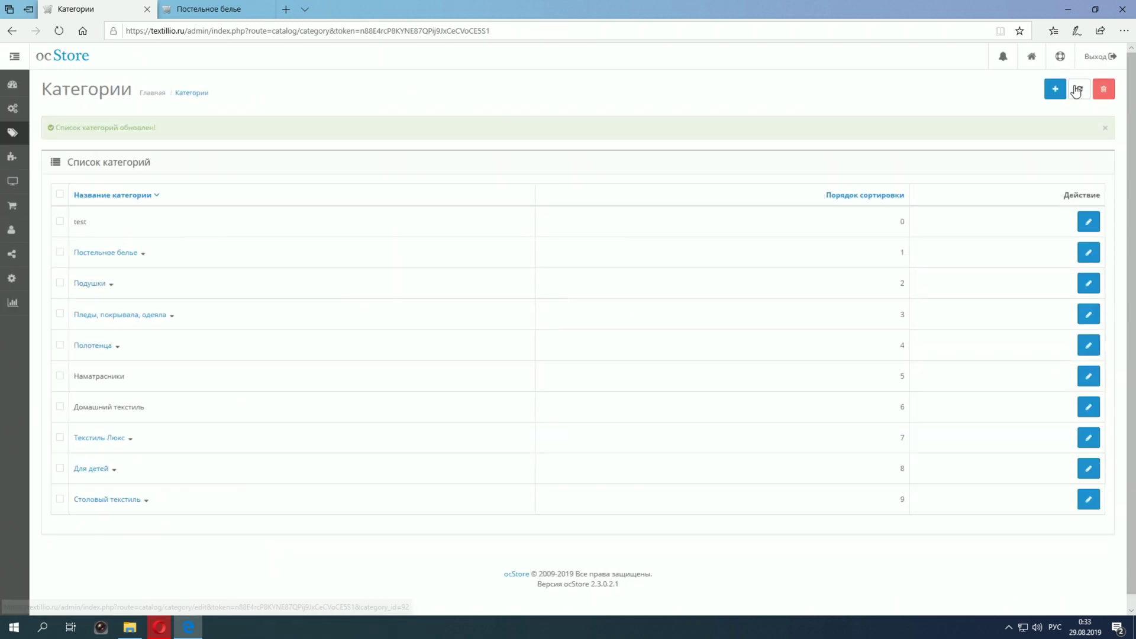
# Step: Reload the storefront's "Постельное белье" page to check its filters
pyautogui.click(212, 9)
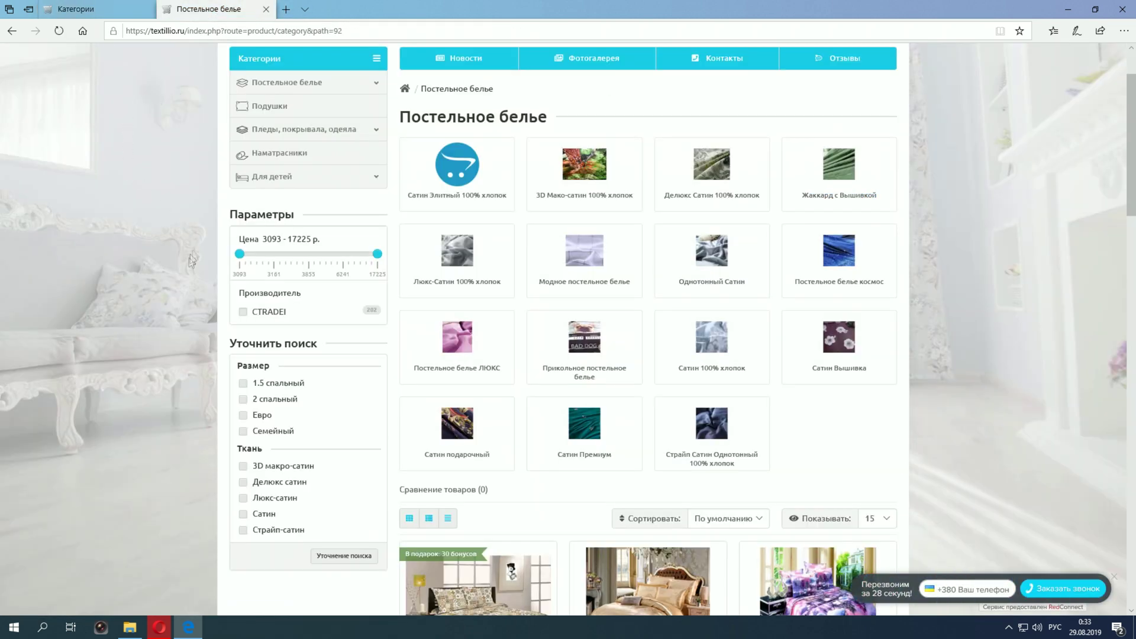
pyautogui.scroll(2, 190, 261)
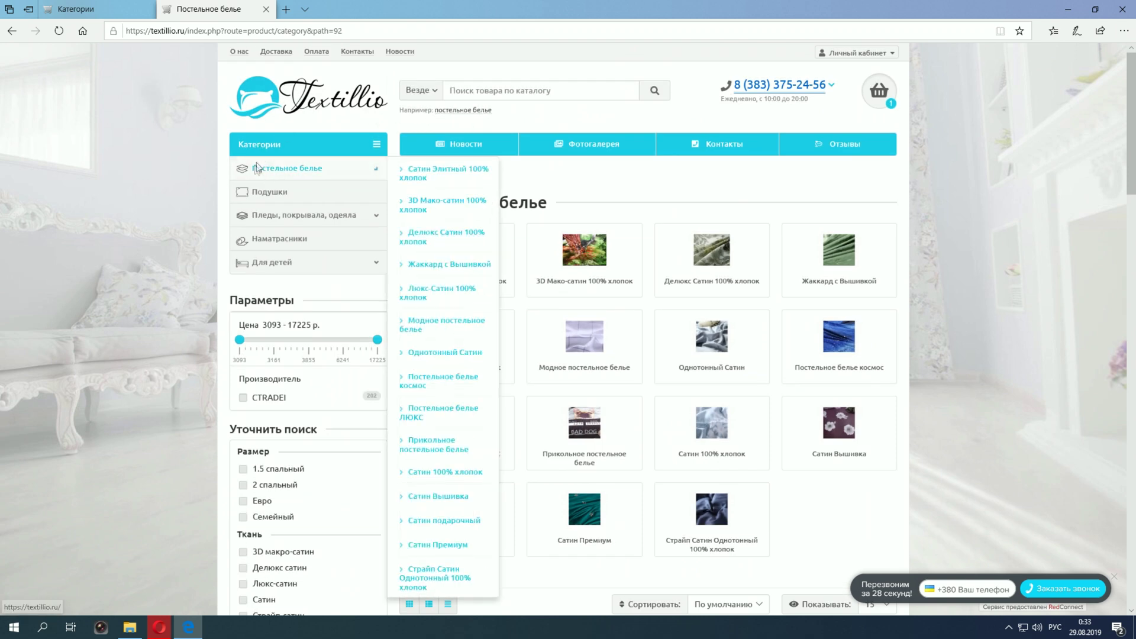
pyautogui.click(59, 36)
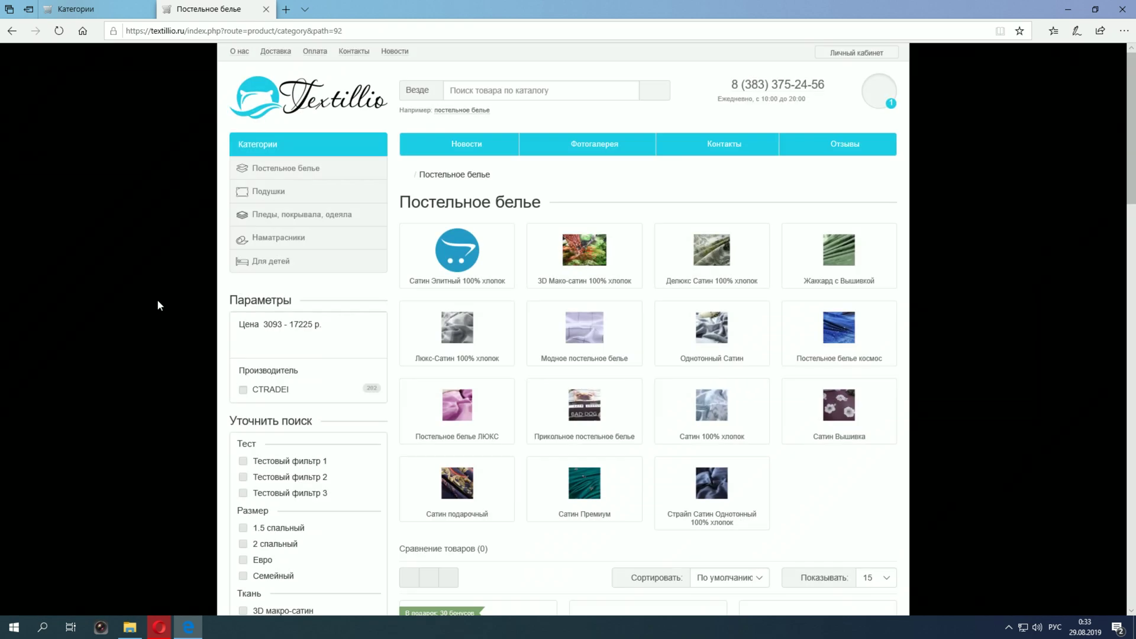
# Step: Filter the storefront's "Постельное белье" products by "Тестовый фильтр 1" and view the results area
pyautogui.scroll(-3, 161, 301)
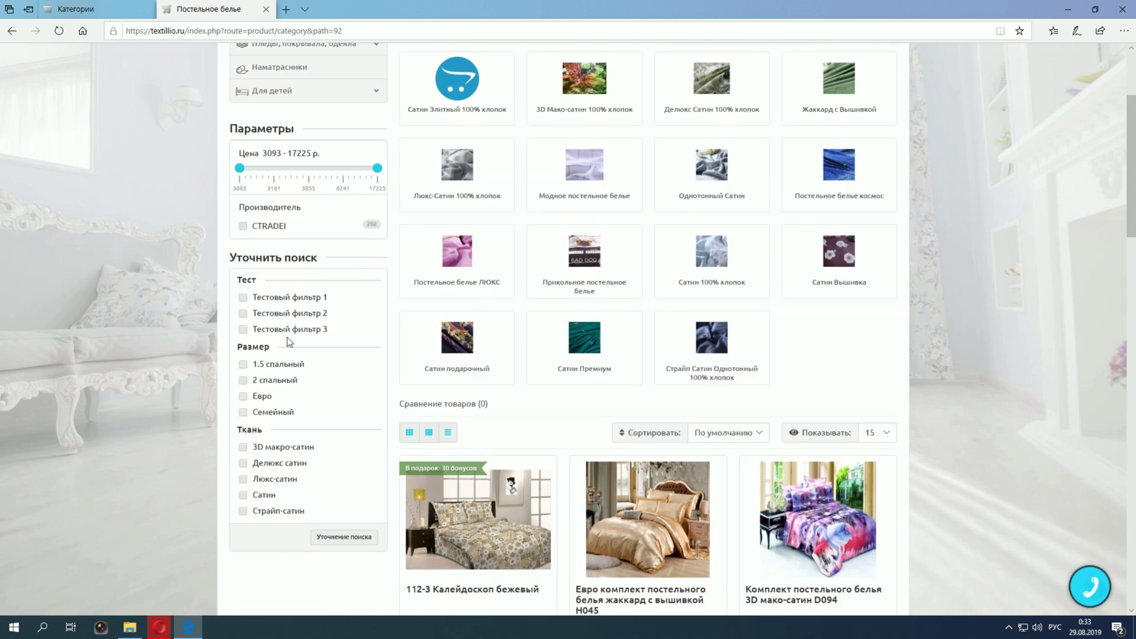
pyautogui.click(245, 300)
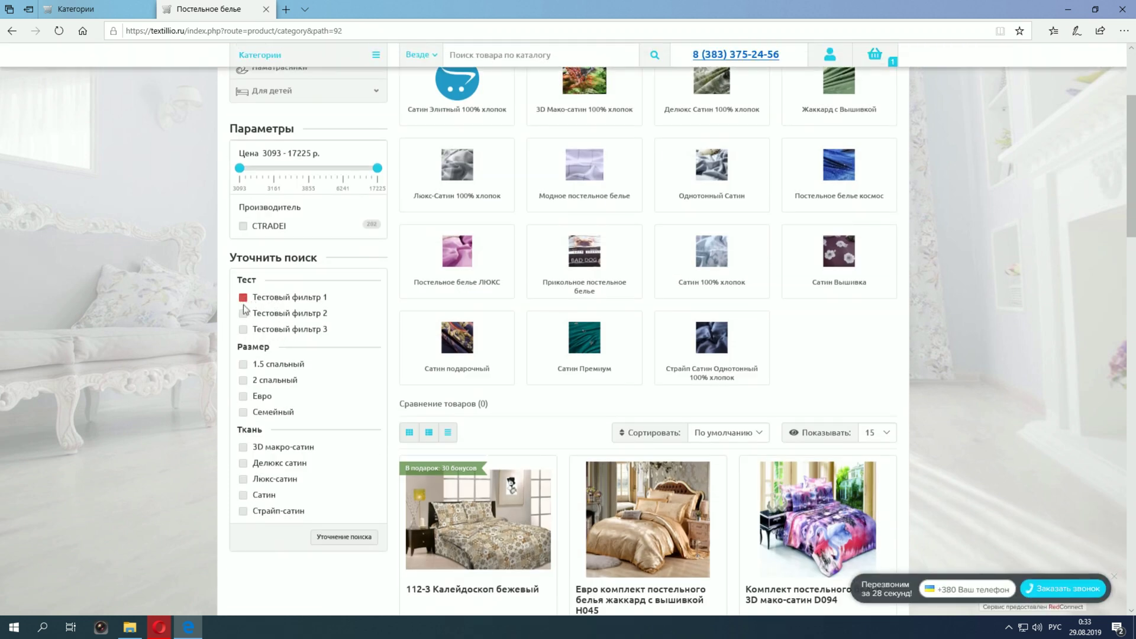
pyautogui.click(343, 538)
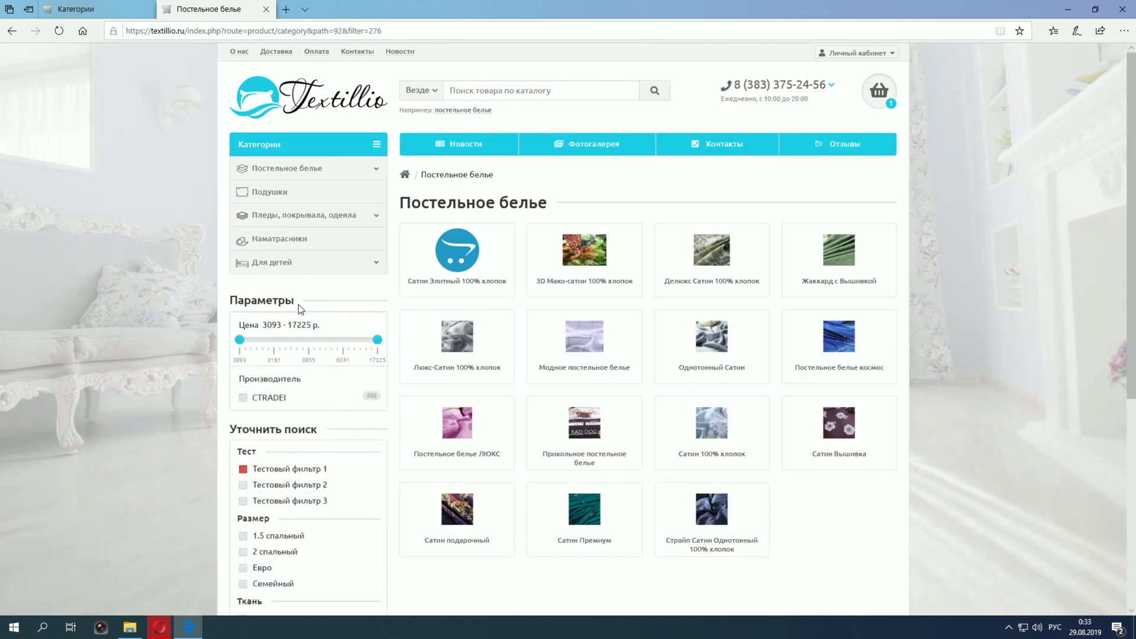
pyautogui.scroll(-5, 489, 332)
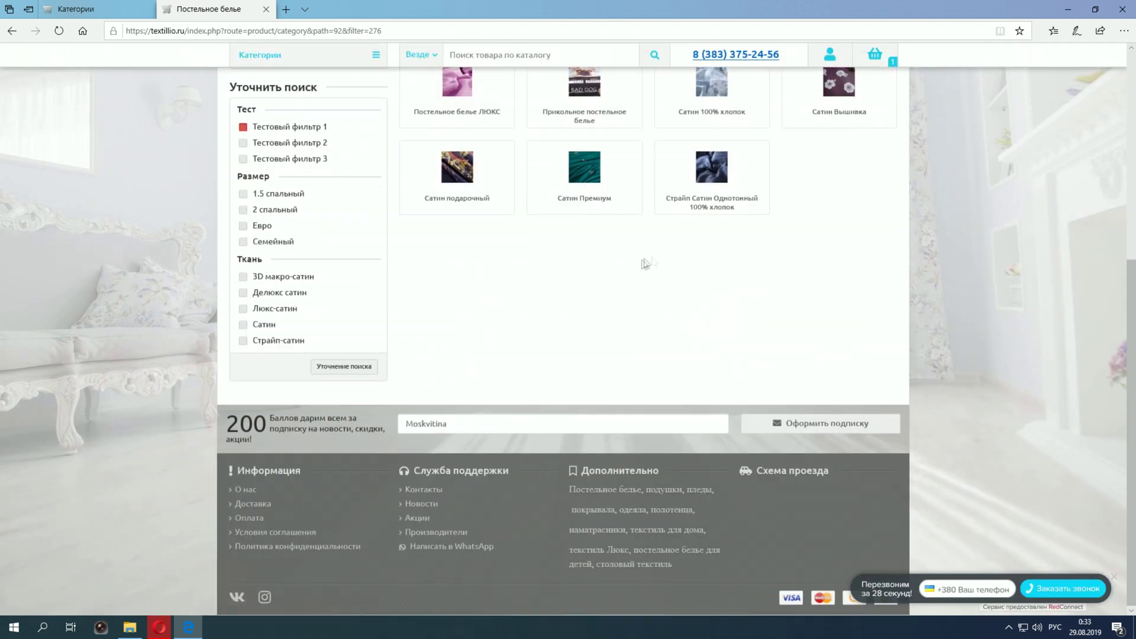
# Step: Clear "Тестовый фильтр 1", reapply the search refinement and review the category's product list and filter groups
pyautogui.click(253, 134)
pyautogui.click(359, 368)
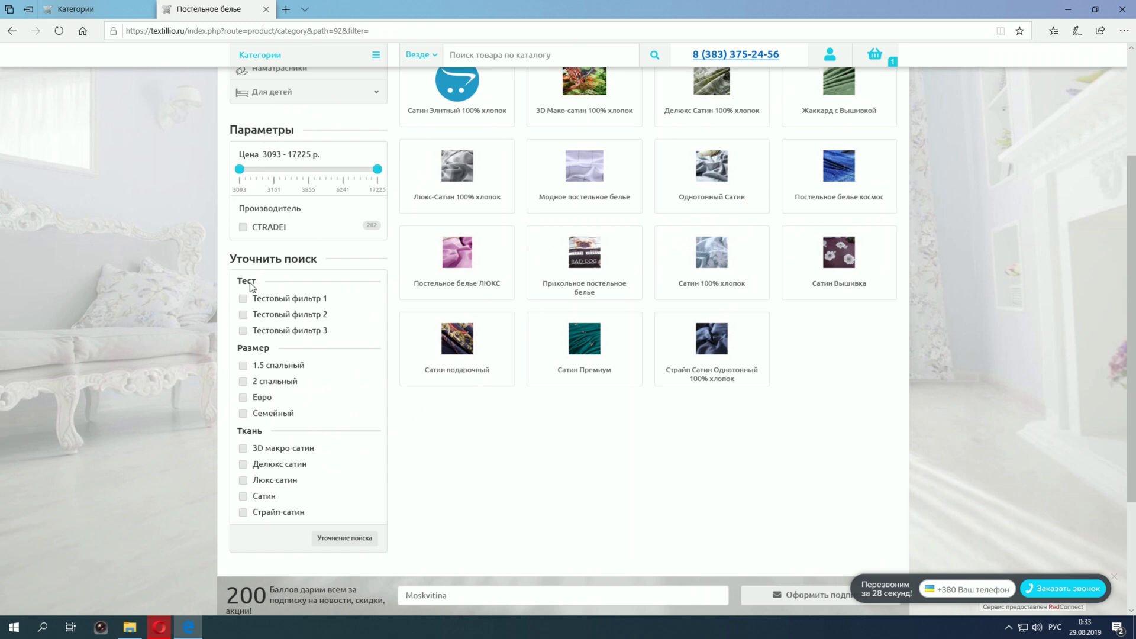
pyautogui.scroll(3, 255, 362)
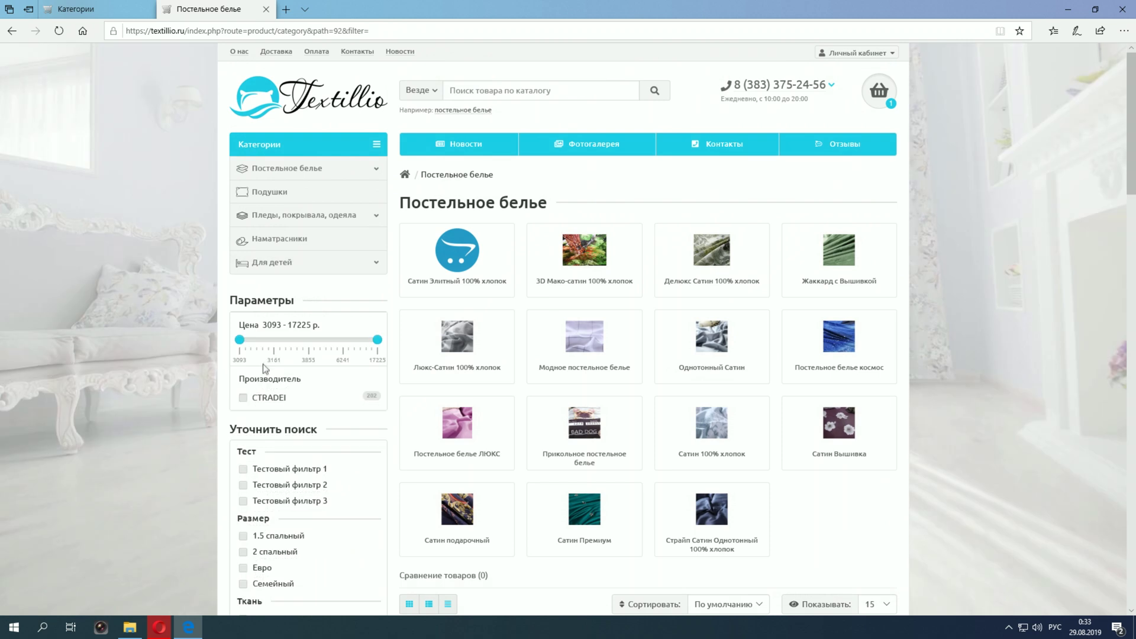
pyautogui.scroll(-5, 223, 387)
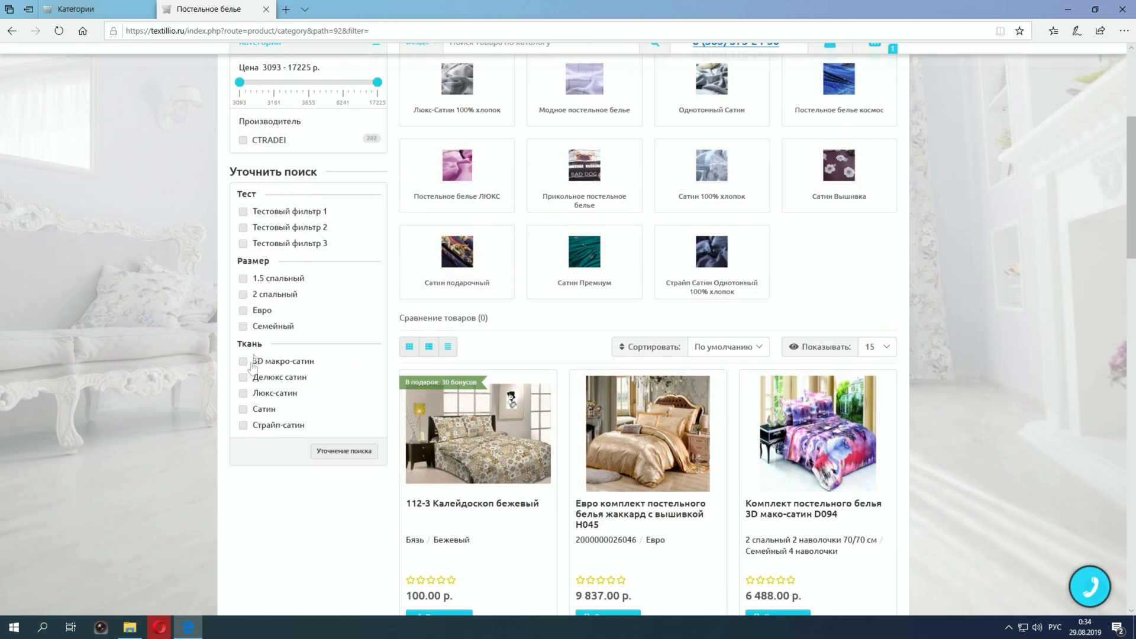
pyautogui.scroll(2, 202, 330)
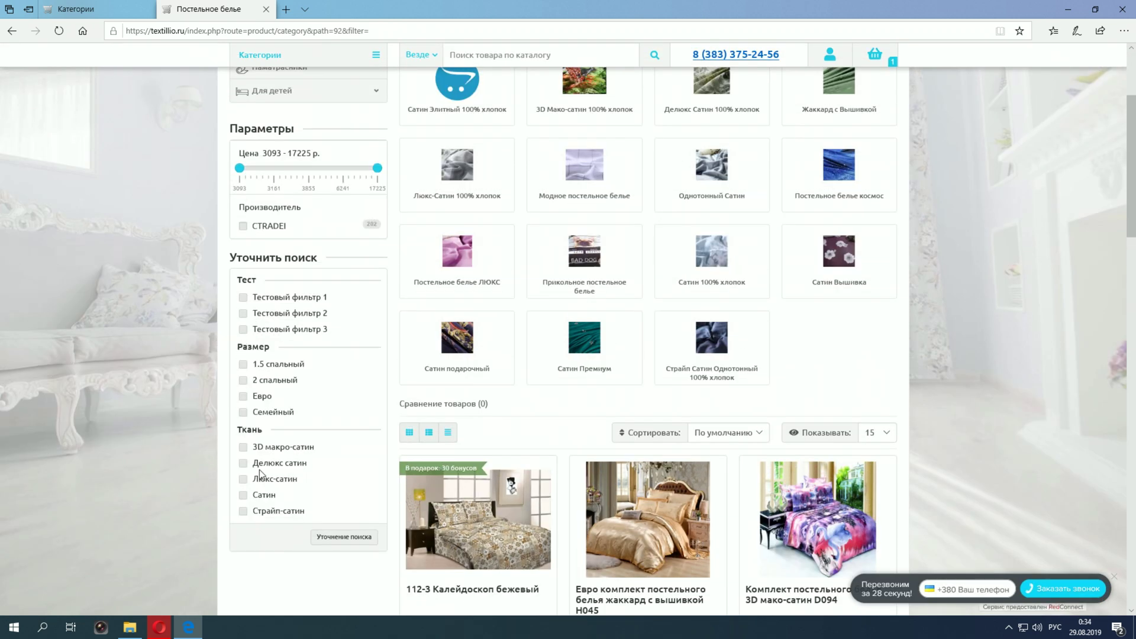
pyautogui.moveTo(259, 283); pyautogui.dragTo(237, 280)
pyautogui.click(111, 12)
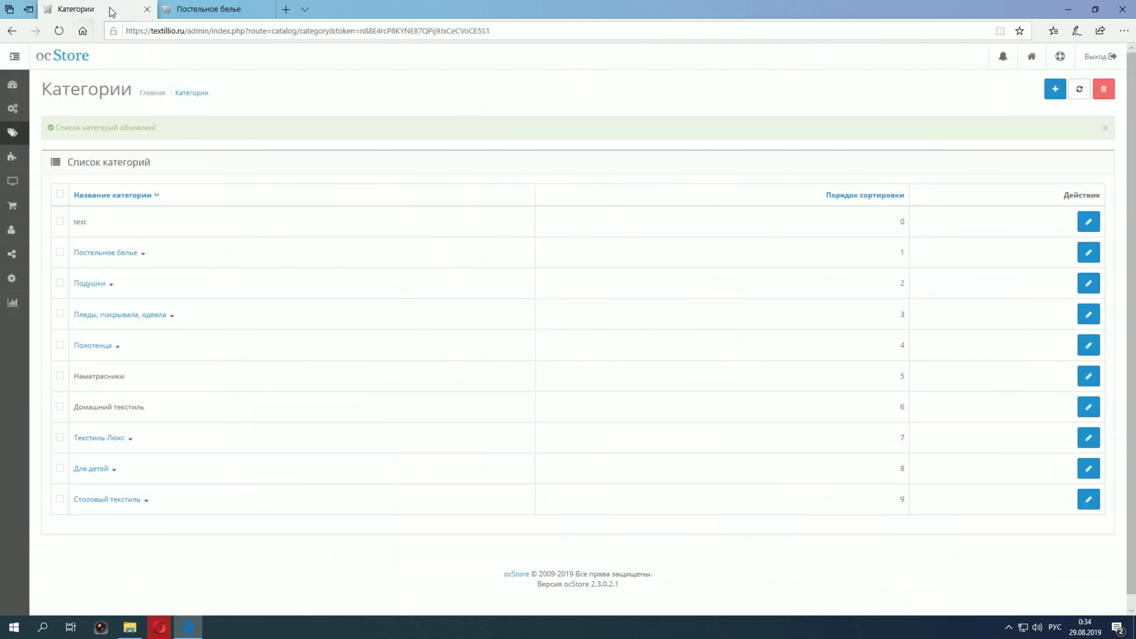
pyautogui.click(197, 9)
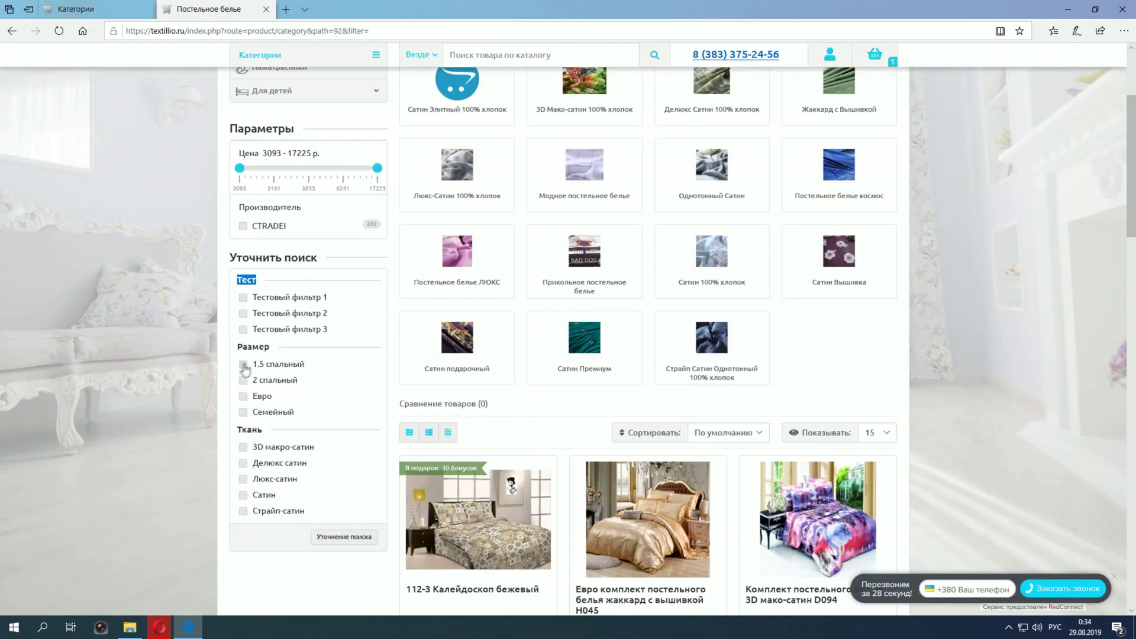
# Step: Open the storefront's "Подушки" category and examine its size, fabric and colour filters
pyautogui.scroll(3, 237, 361)
pyautogui.click(263, 193)
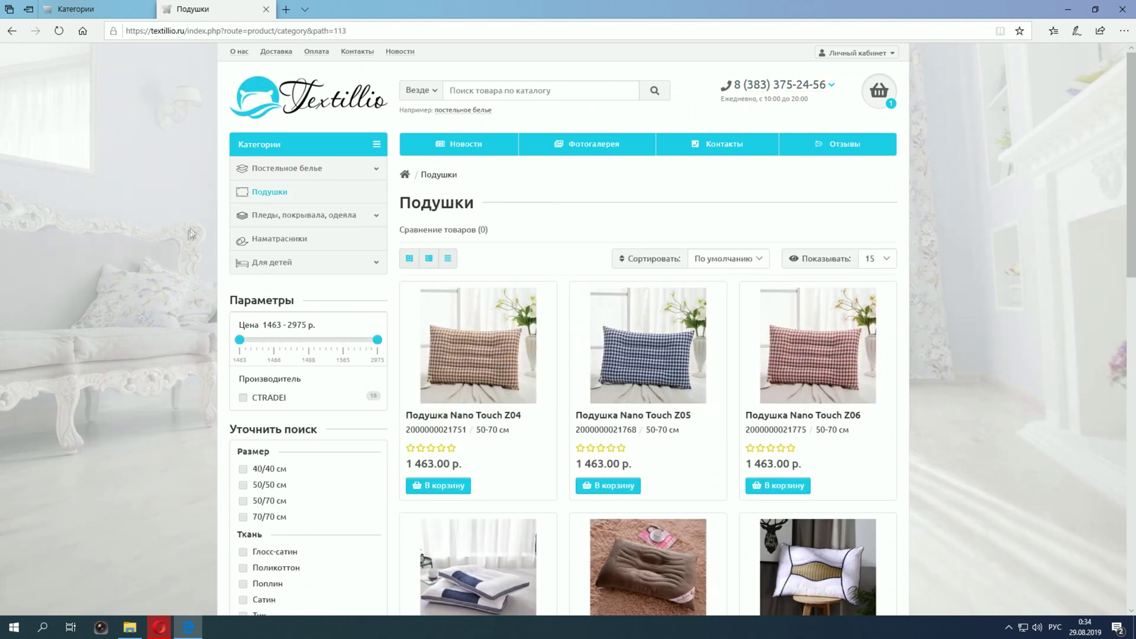
pyautogui.scroll(-5, 184, 261)
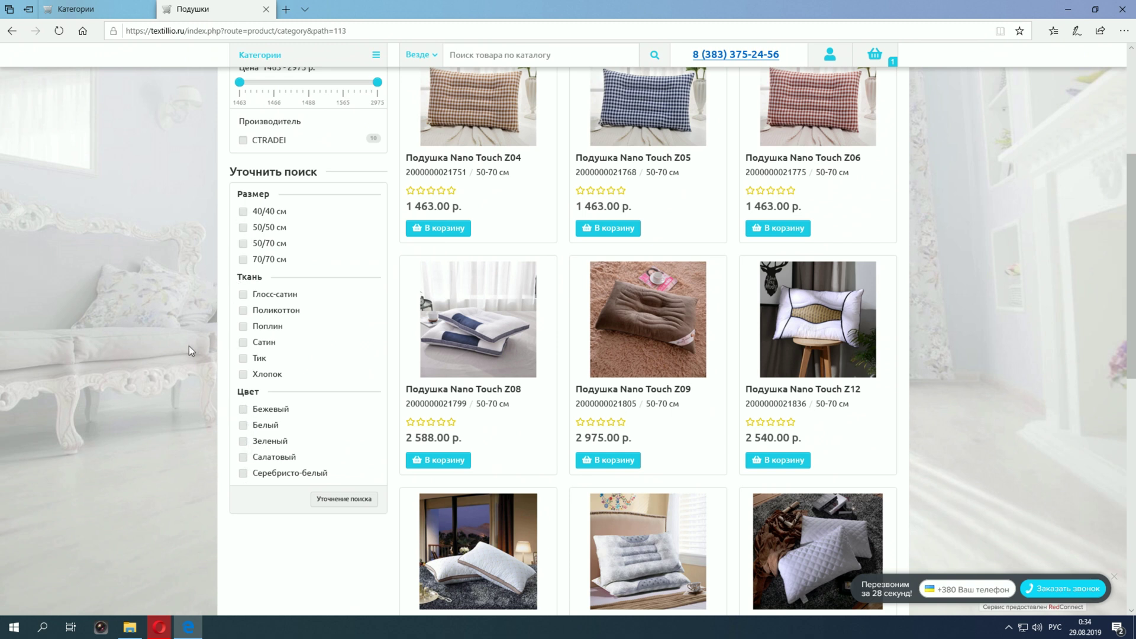
pyautogui.scroll(2, 240, 276)
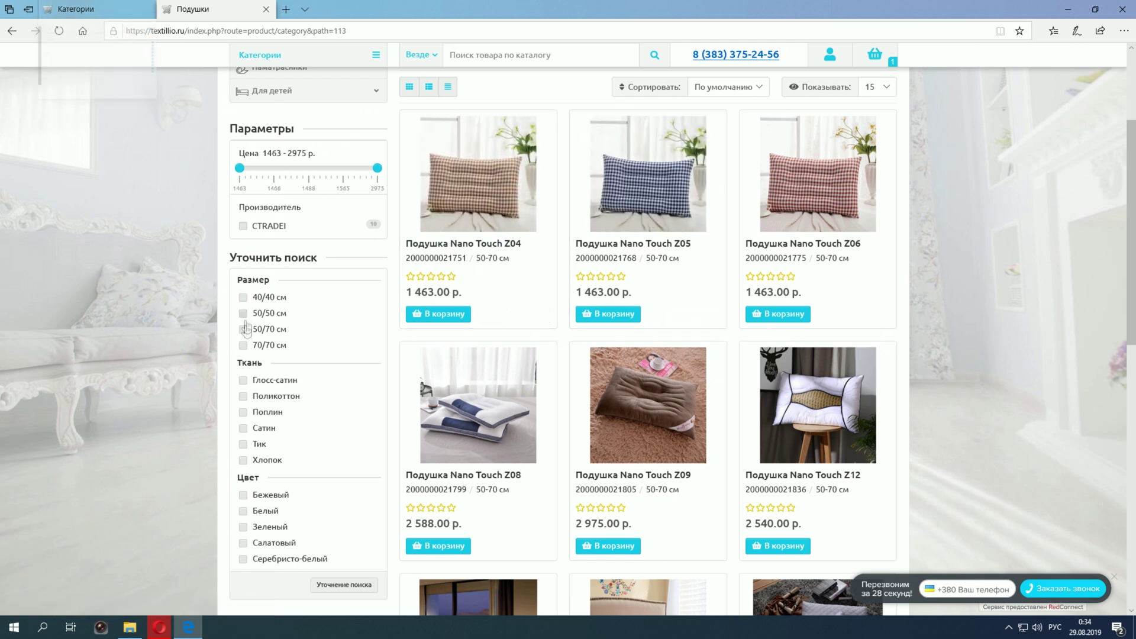
pyautogui.scroll(3, 355, 296)
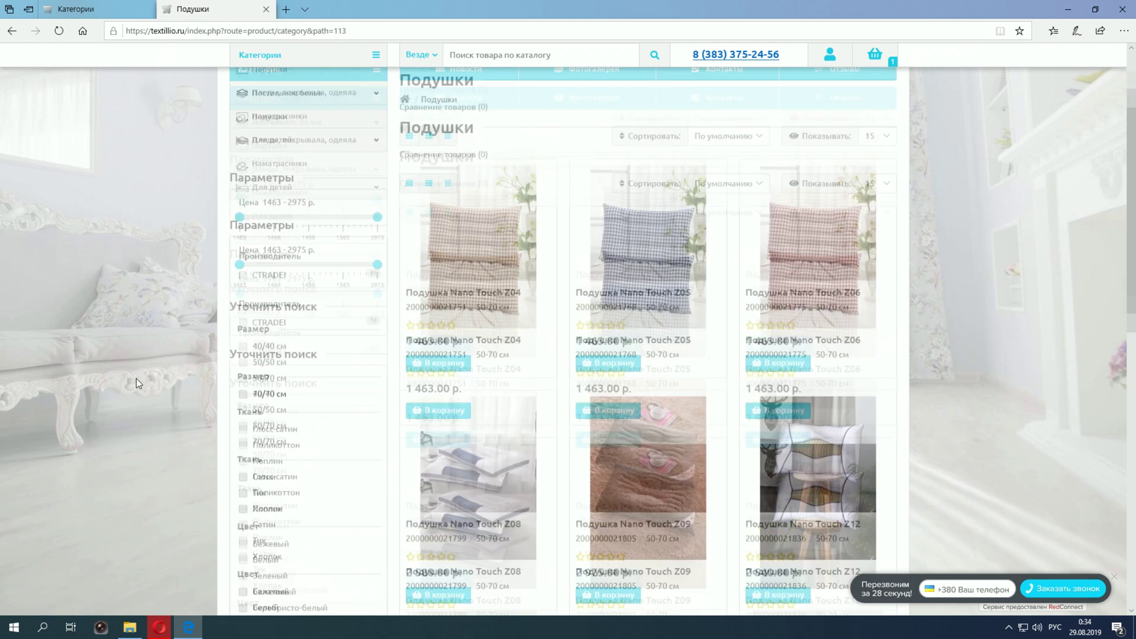
# Step: Go back to the "Постельное белье" category and find the product "112-3 Калейдоскоп бежевый" in its listing
pyautogui.moveTo(269, 170)
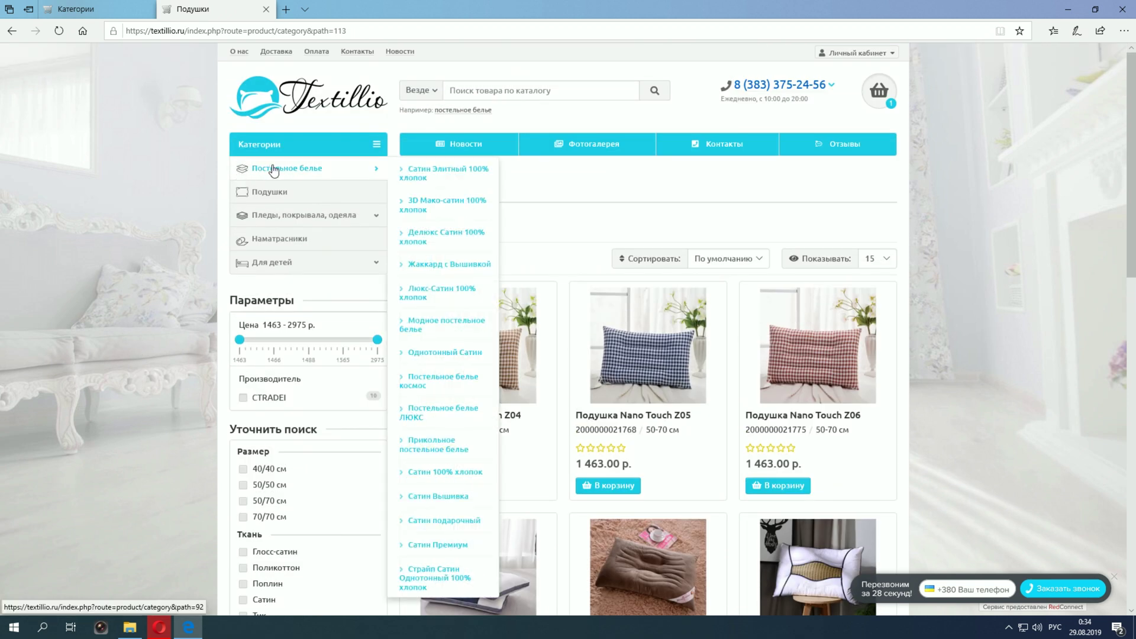
pyautogui.click(274, 168)
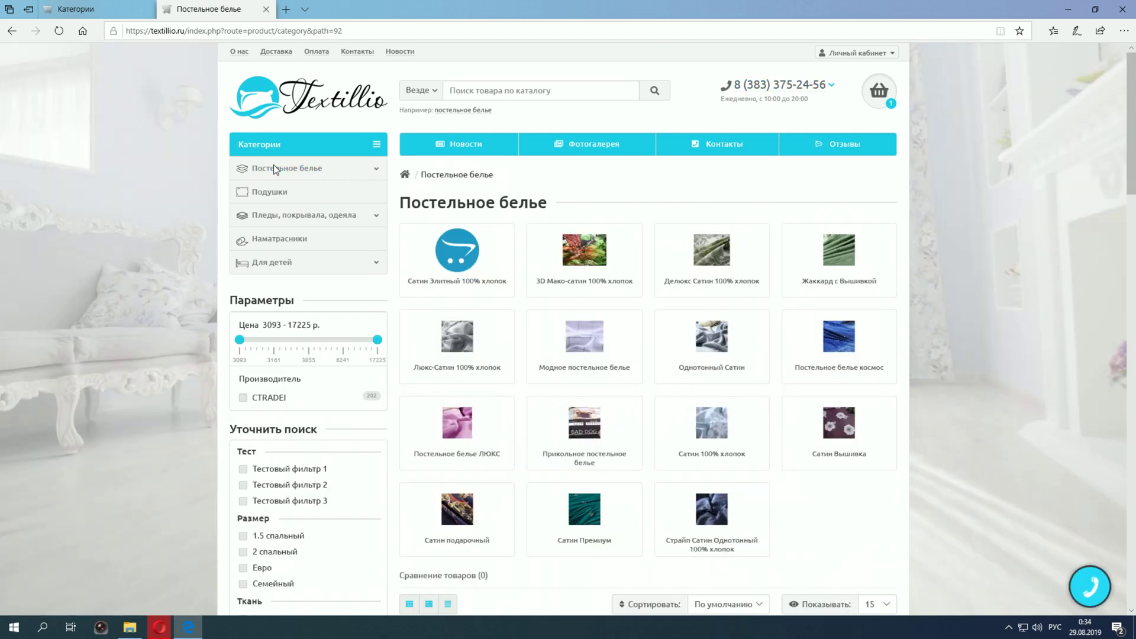
pyautogui.scroll(-4, 186, 332)
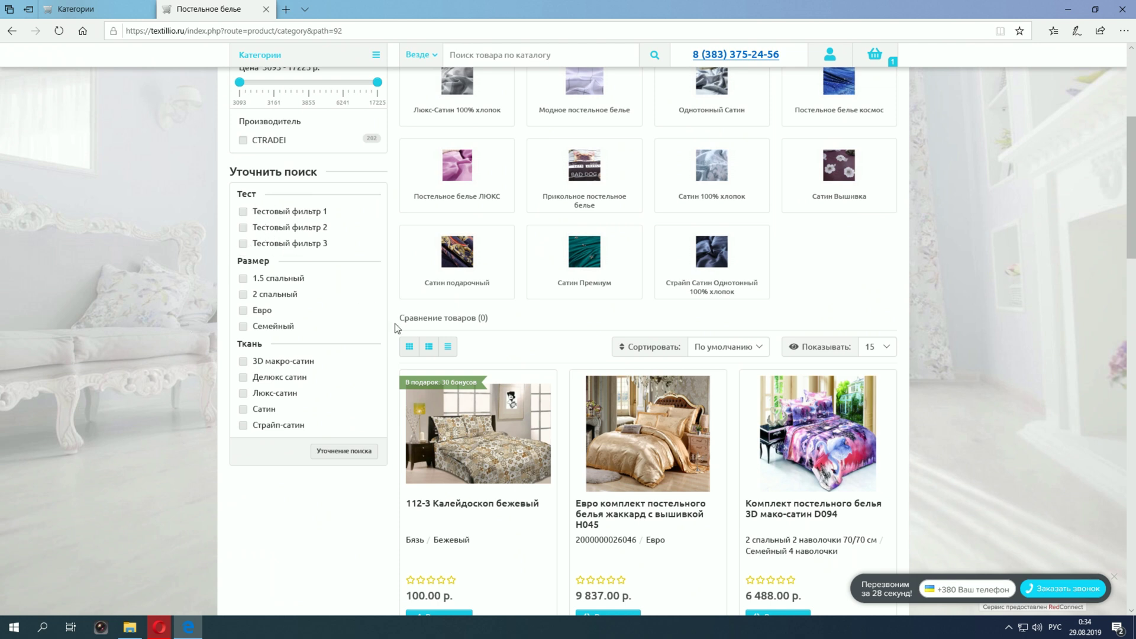
pyautogui.scroll(-1, 495, 469)
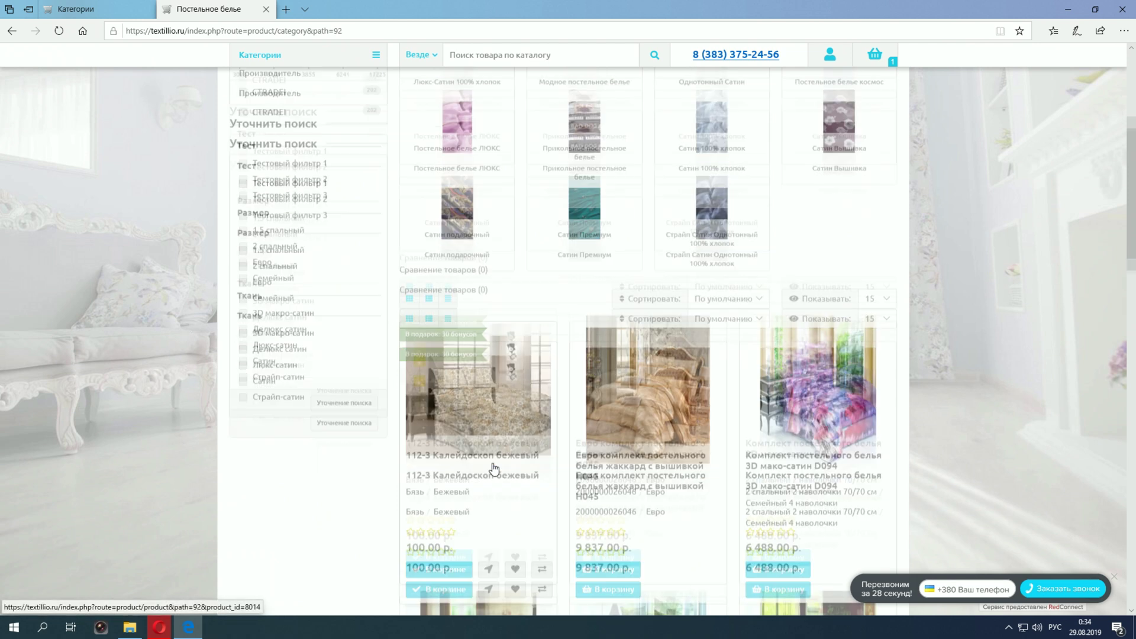
pyautogui.scroll(-2, 494, 469)
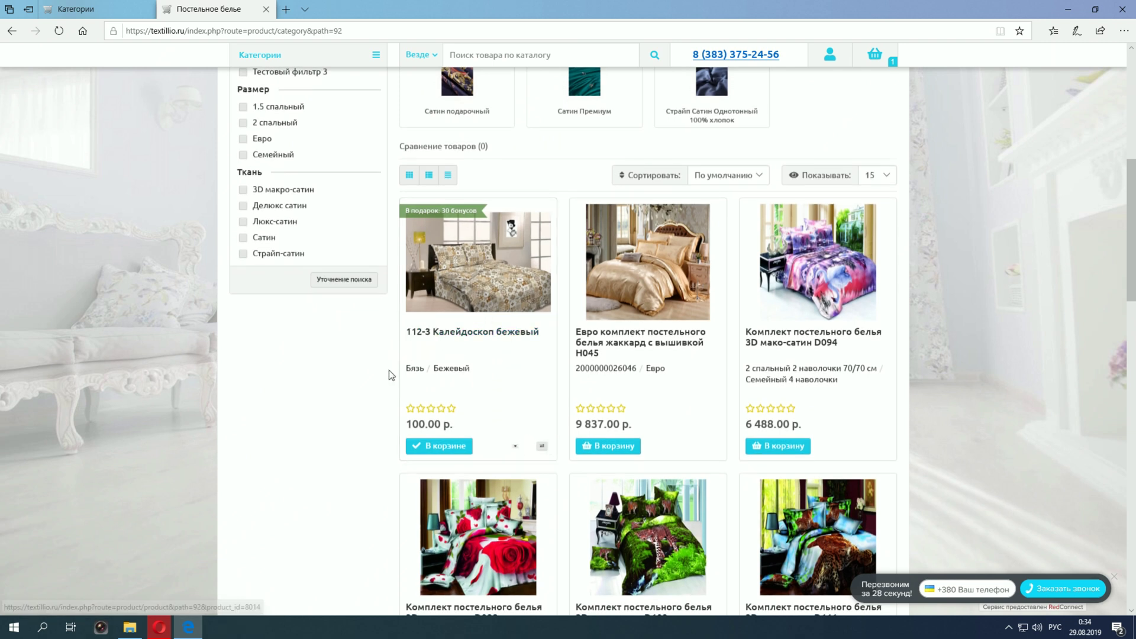
# Step: Open the product "112-3 Калейдоскоп бежевый" for editing in the shop admin and show its "Связи" settings
pyautogui.click(107, 10)
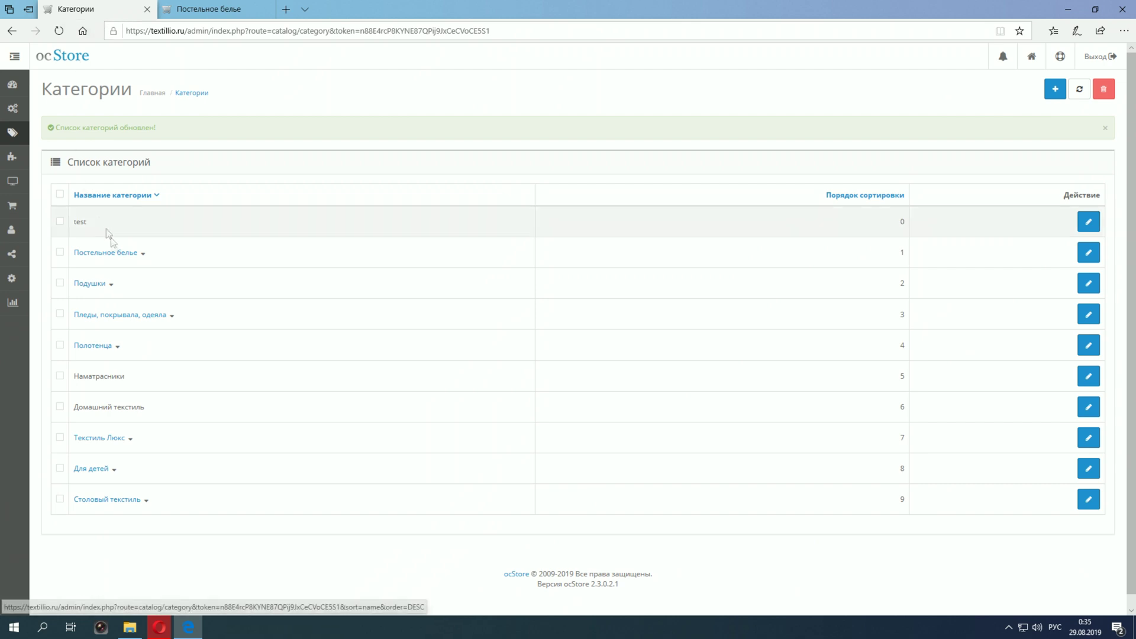
pyautogui.moveTo(18, 137)
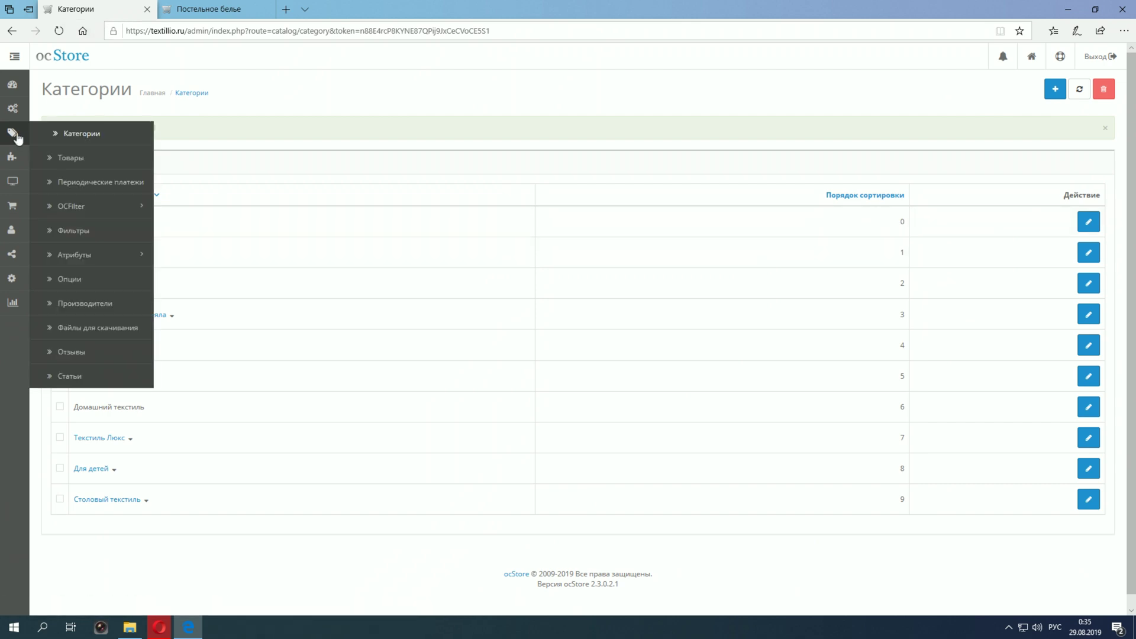
pyautogui.click(67, 158)
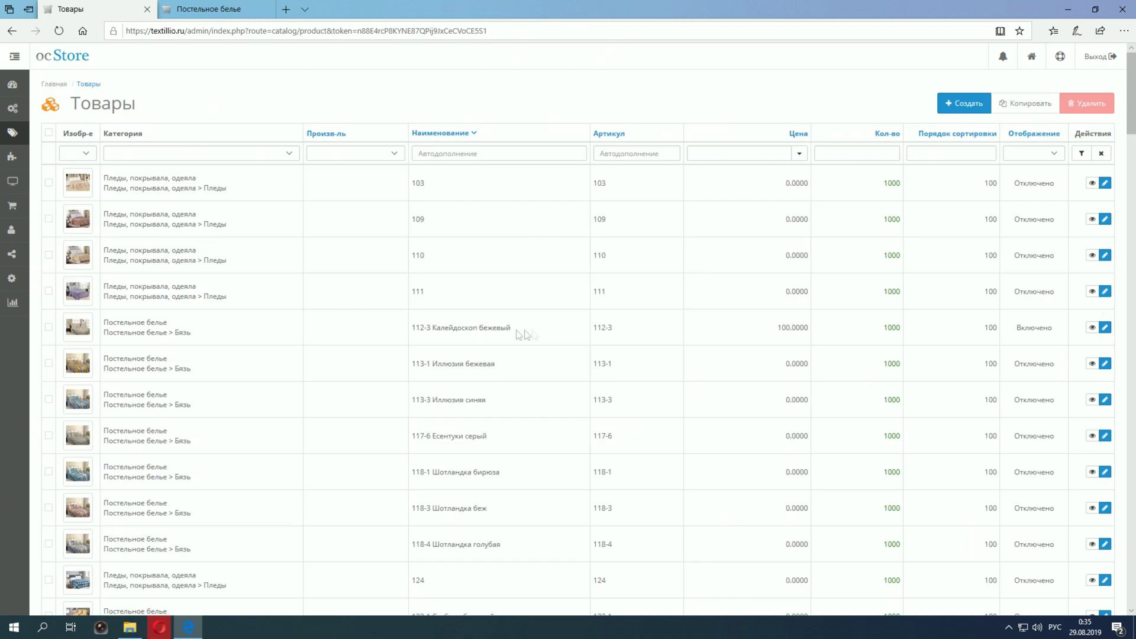
pyautogui.click(1106, 328)
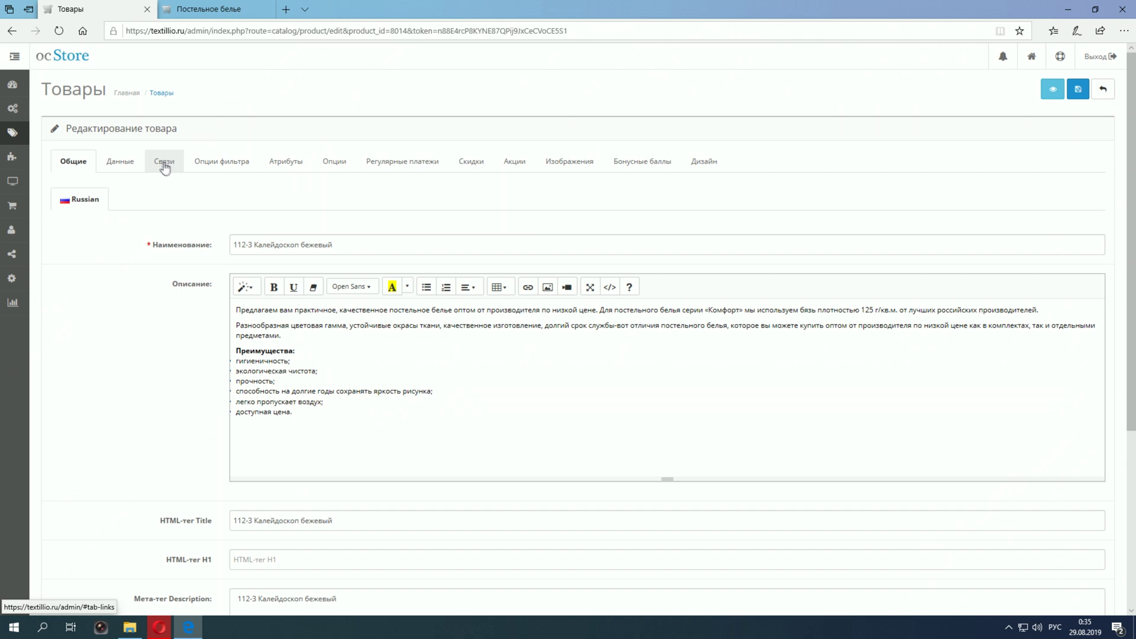
pyautogui.click(165, 168)
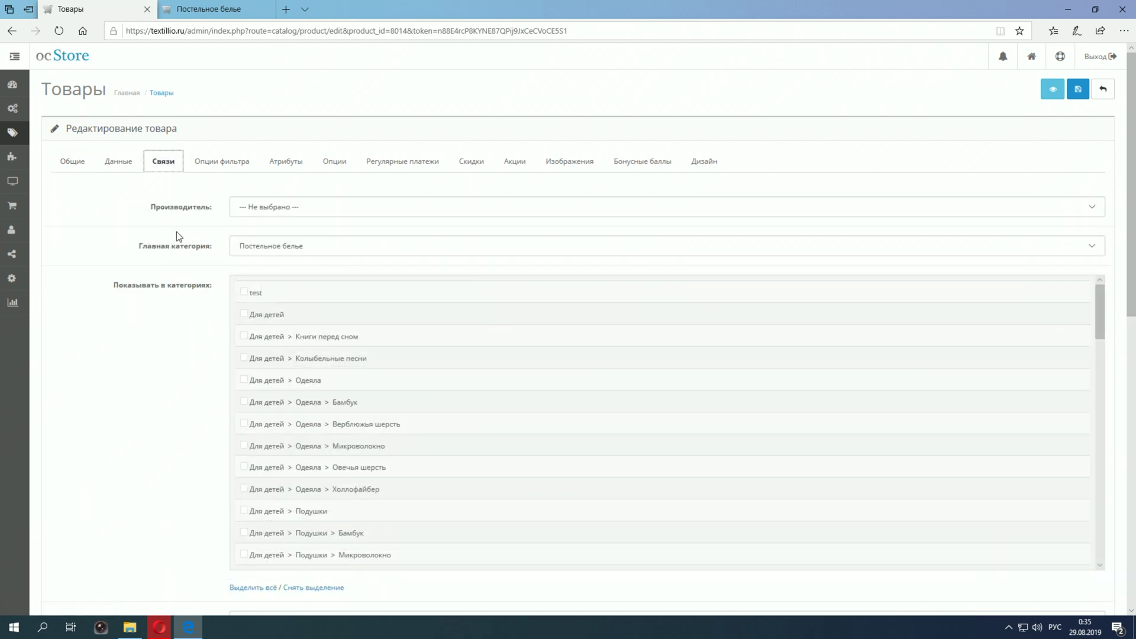
# Step: Assign "Тестовый фильтр 1", "Тестовый фильтр 2" and "Тестовый фильтр 3" from the "Тест" group to the product
pyautogui.scroll(-1, 178, 234)
pyautogui.scroll(-3, 176, 234)
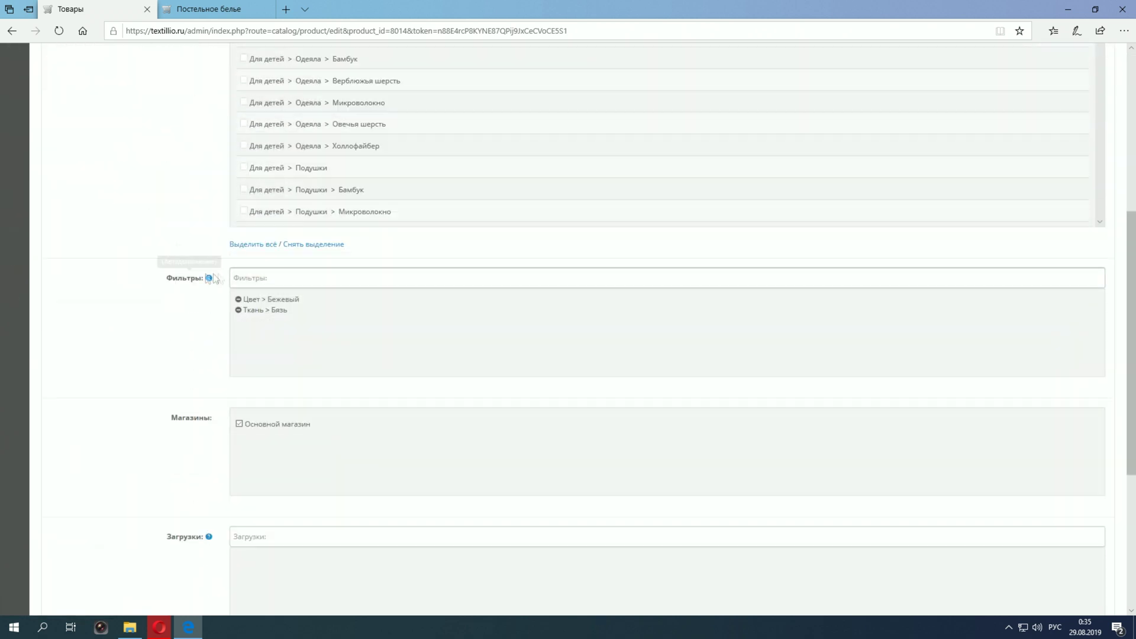
pyautogui.click(264, 276)
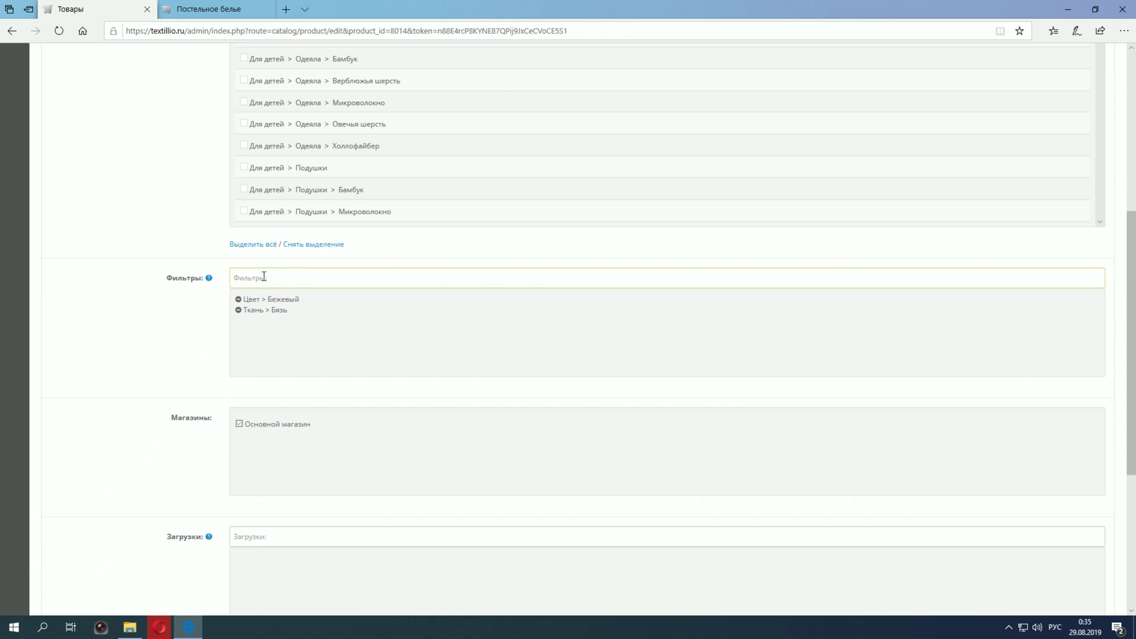
pyautogui.write('т')
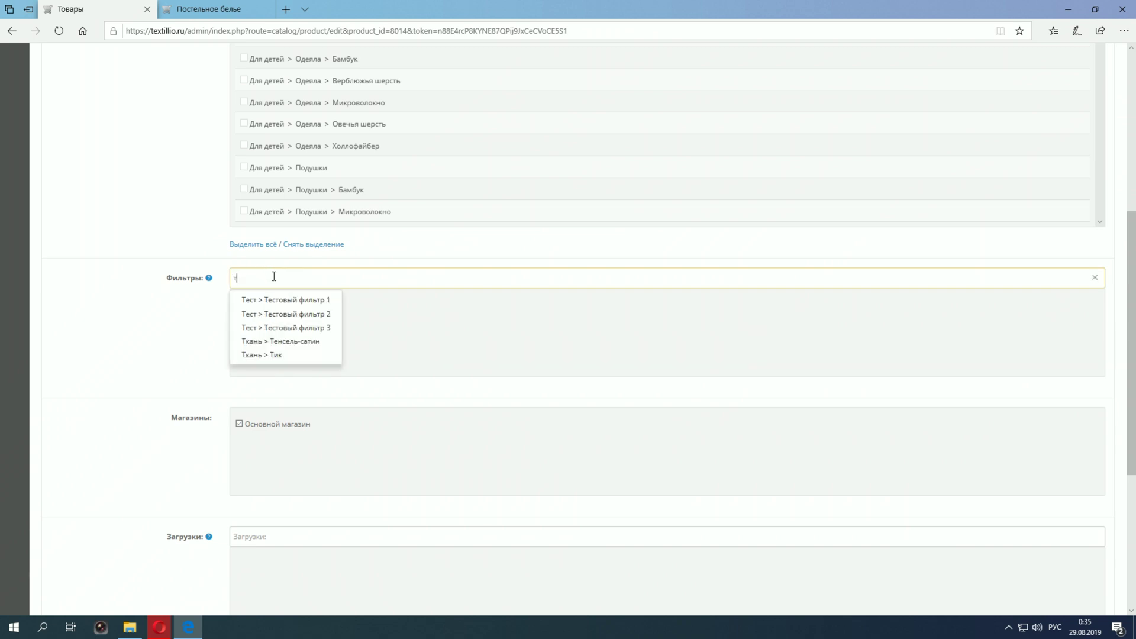
pyautogui.click(283, 299)
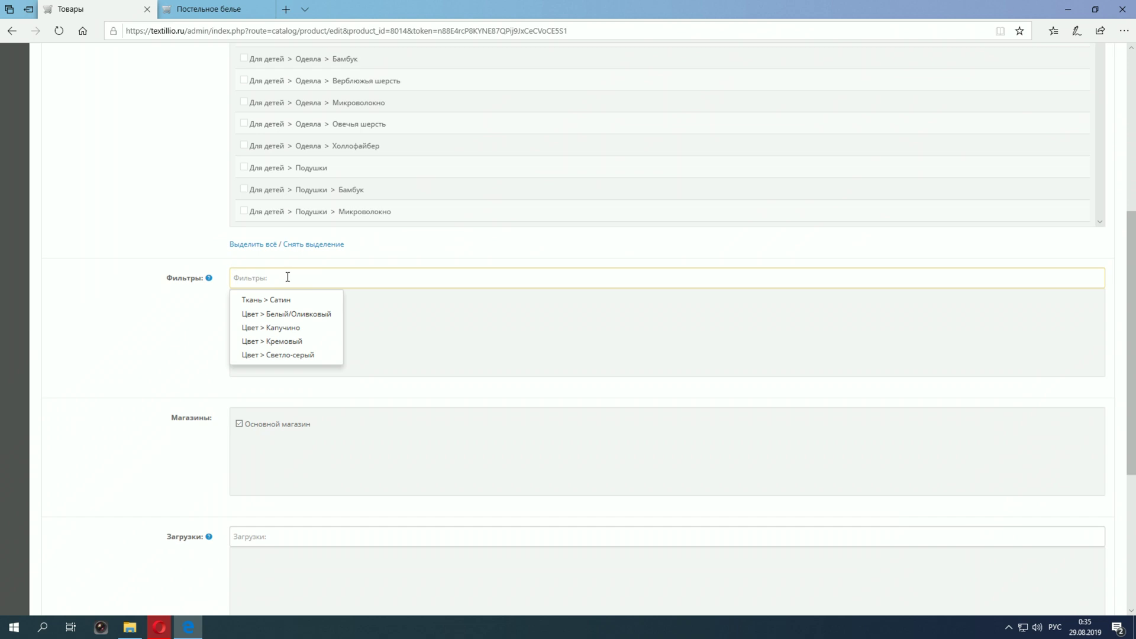
pyautogui.write('тес')
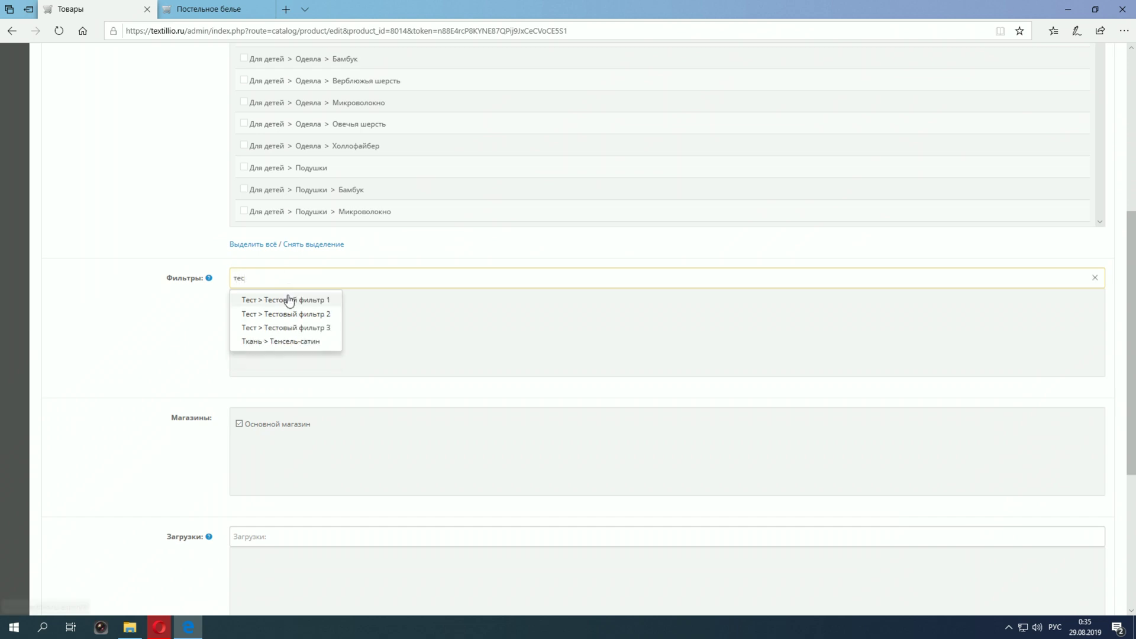
pyautogui.click(299, 312)
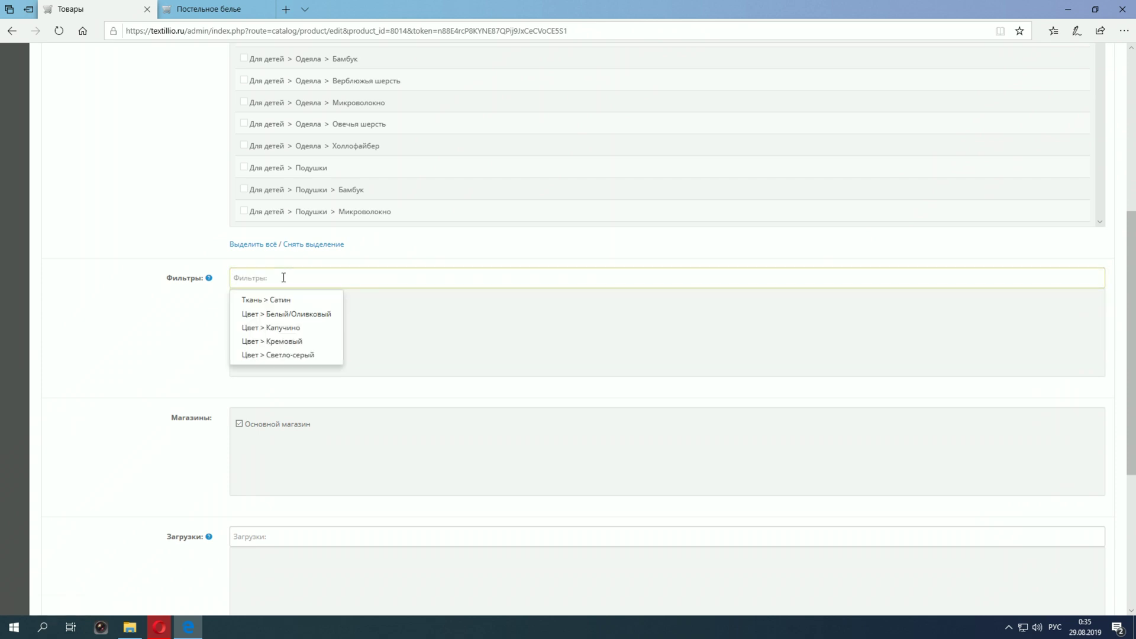
pyautogui.write('тес')
pyautogui.click(305, 330)
pyautogui.click(258, 277)
pyautogui.click(302, 329)
# Step: Save the changes to the product "112-3 Калейдоскоп бежевый"
pyautogui.scroll(2, 158, 398)
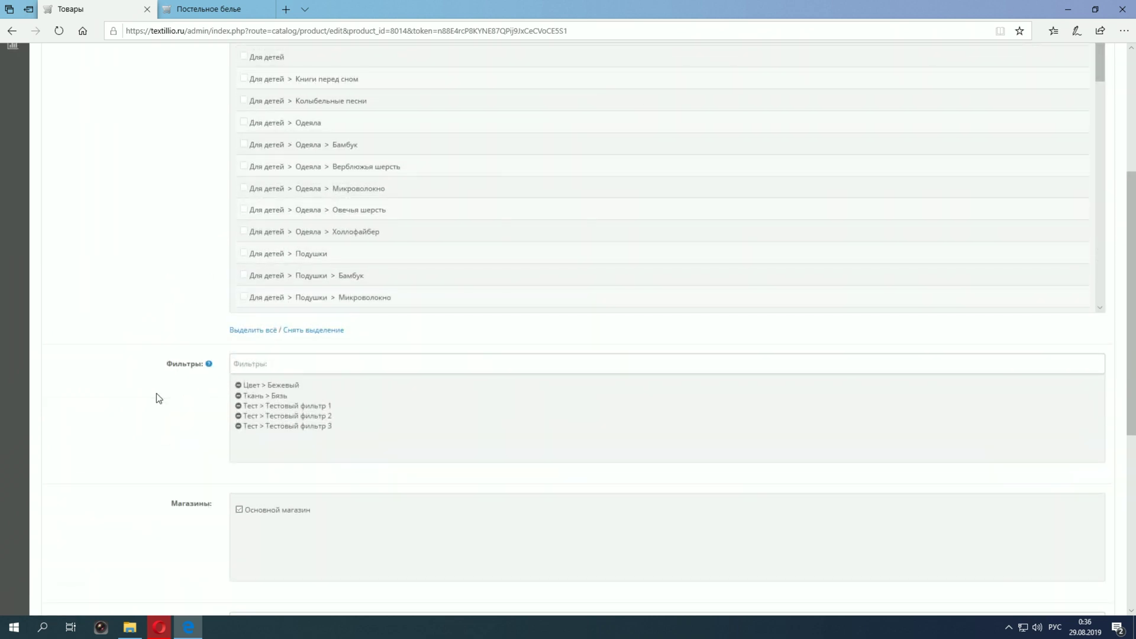
pyautogui.scroll(4, 156, 393)
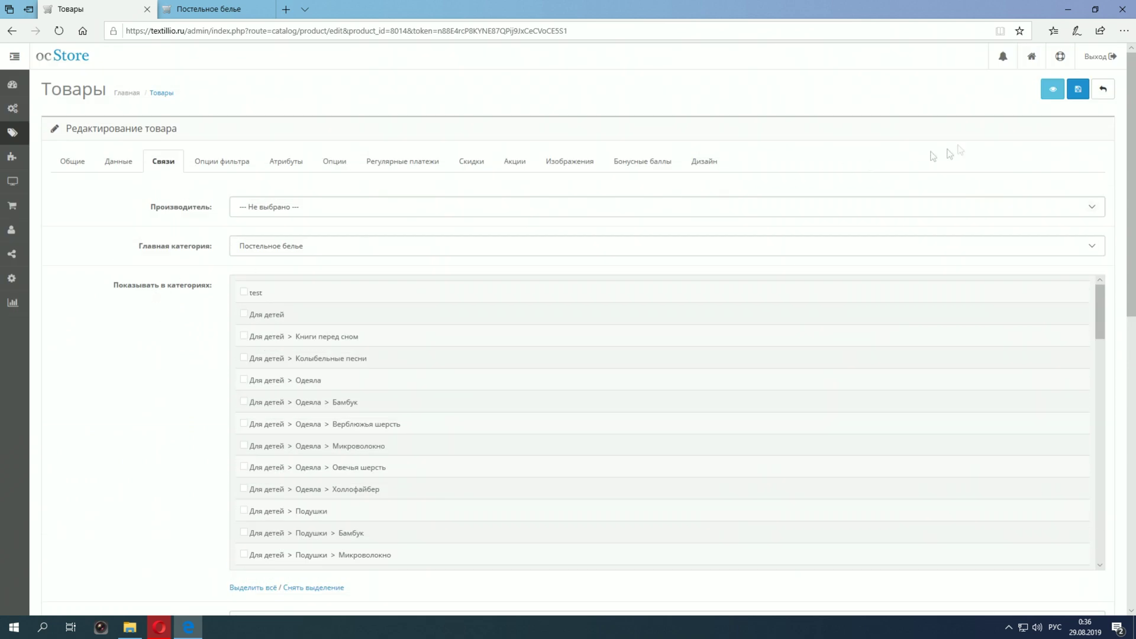
pyautogui.click(1078, 89)
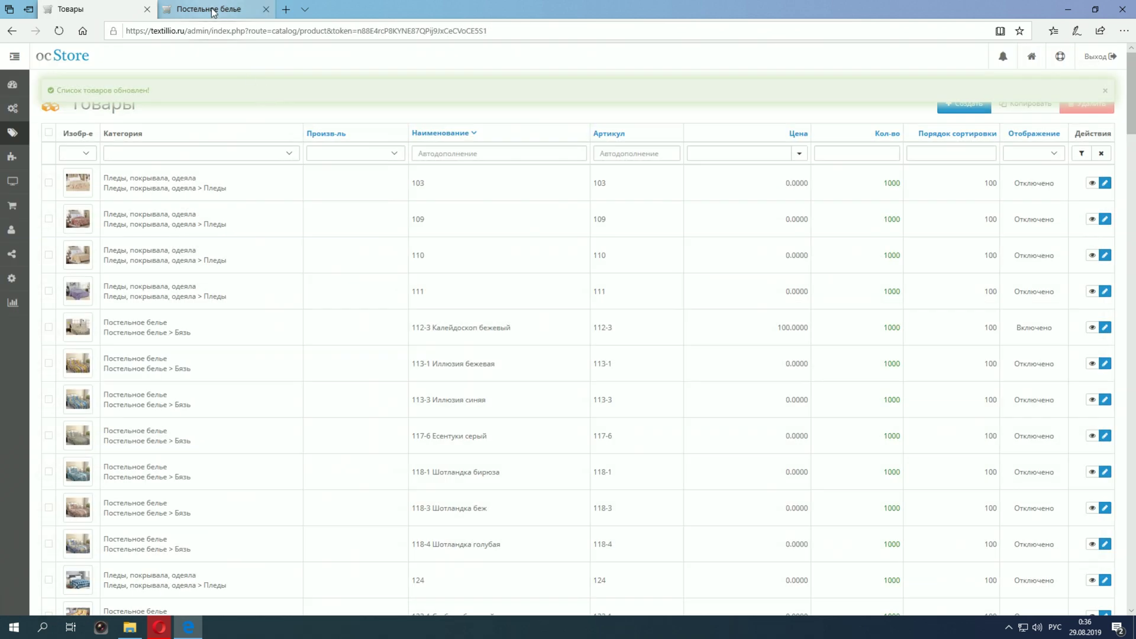
# Step: Return to the storefront's "Постельное белье" page and reload it with the updated product data
pyautogui.click(211, 9)
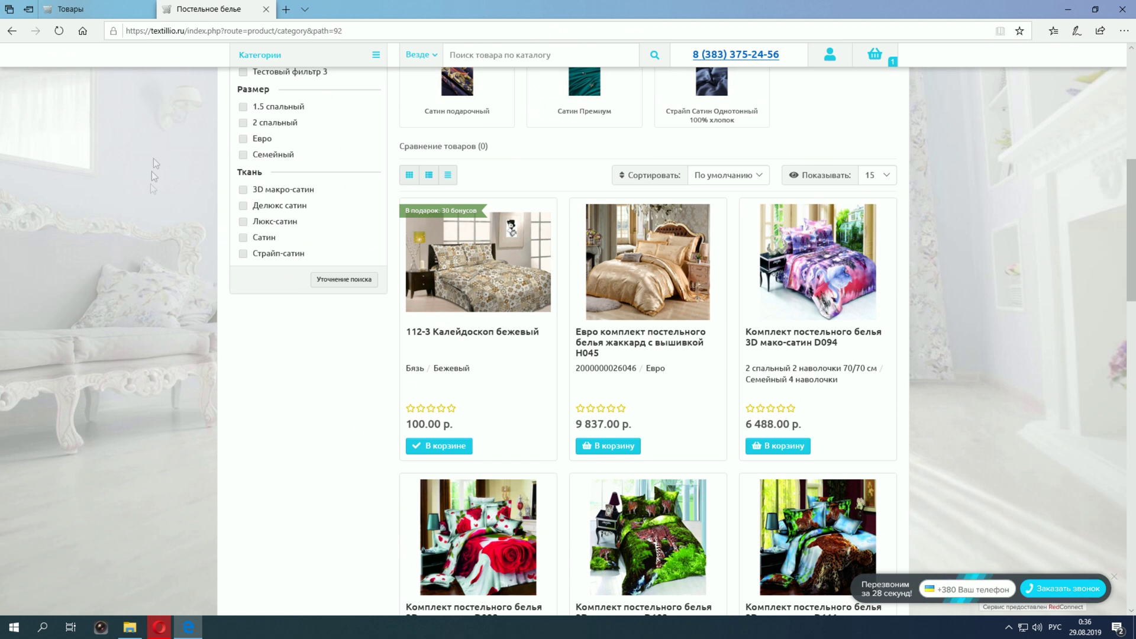
pyautogui.scroll(6, 154, 163)
pyautogui.scroll(2, 68, 59)
pyautogui.click(59, 31)
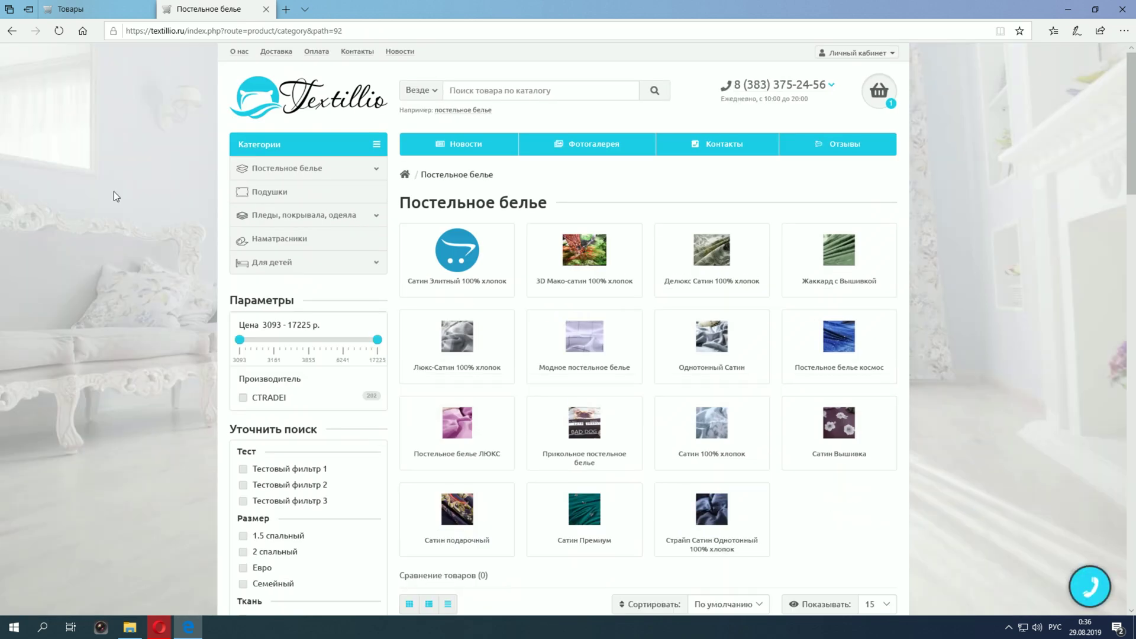
# Step: Refine the storefront's "Постельное белье" listing by "Тестовый фильтр 1" and check the matching products
pyautogui.scroll(-3, 155, 268)
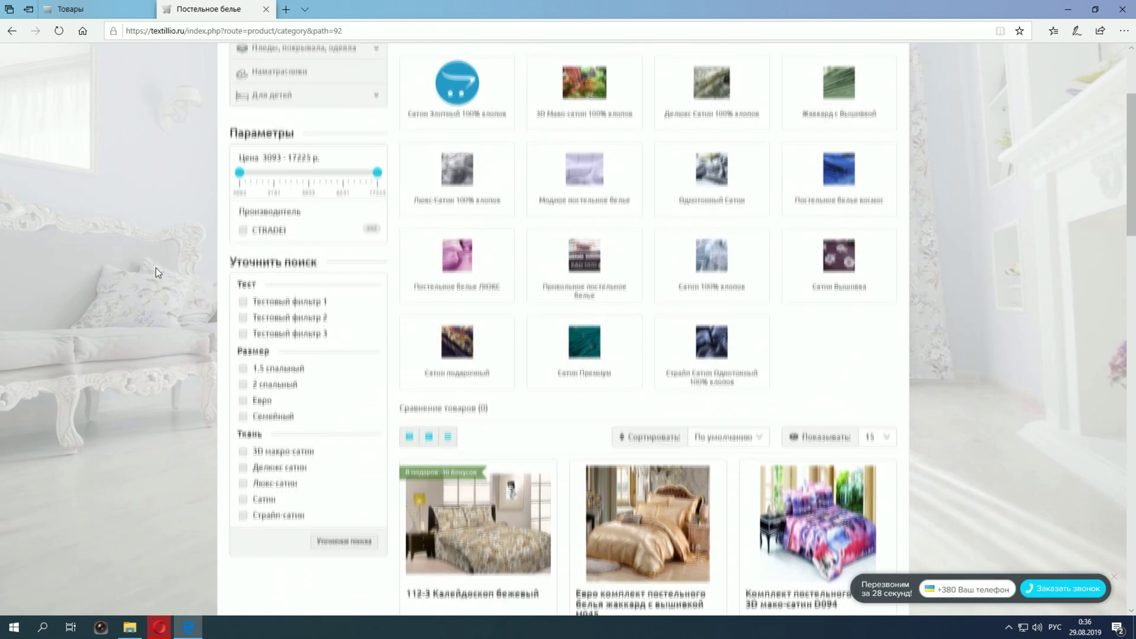
pyautogui.scroll(-3, 157, 268)
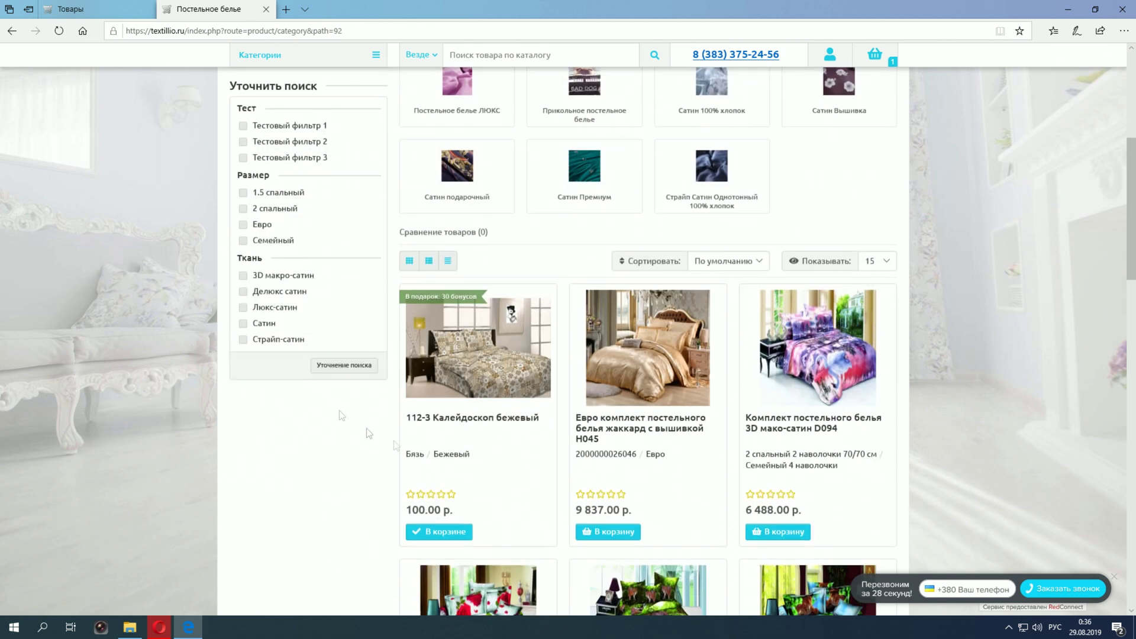
pyautogui.scroll(-2, 448, 373)
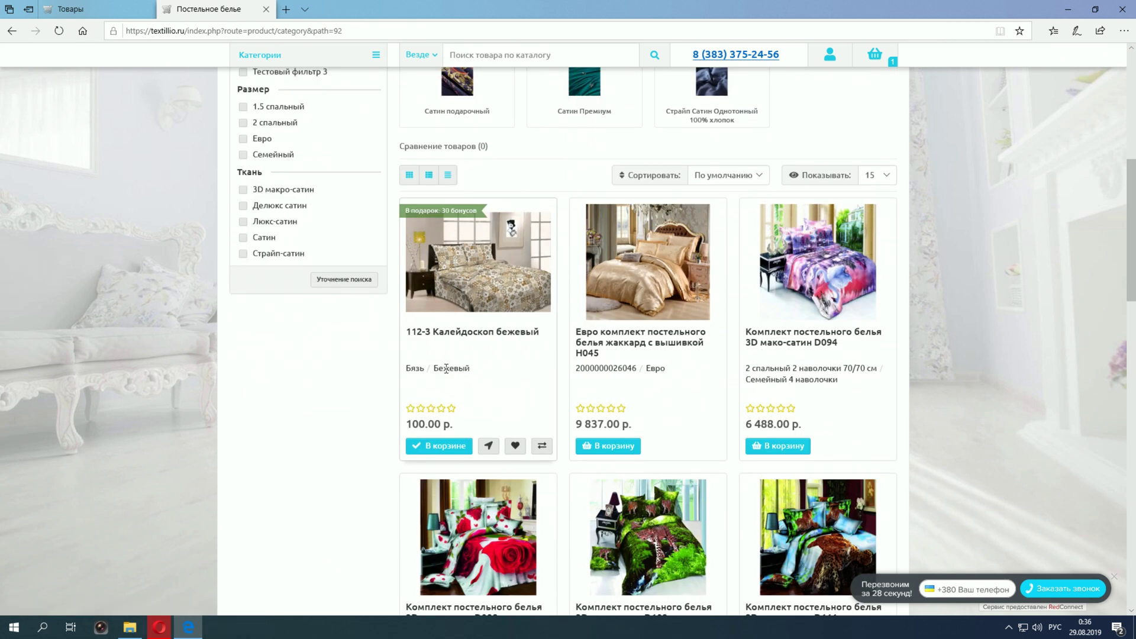
pyautogui.scroll(2, 457, 379)
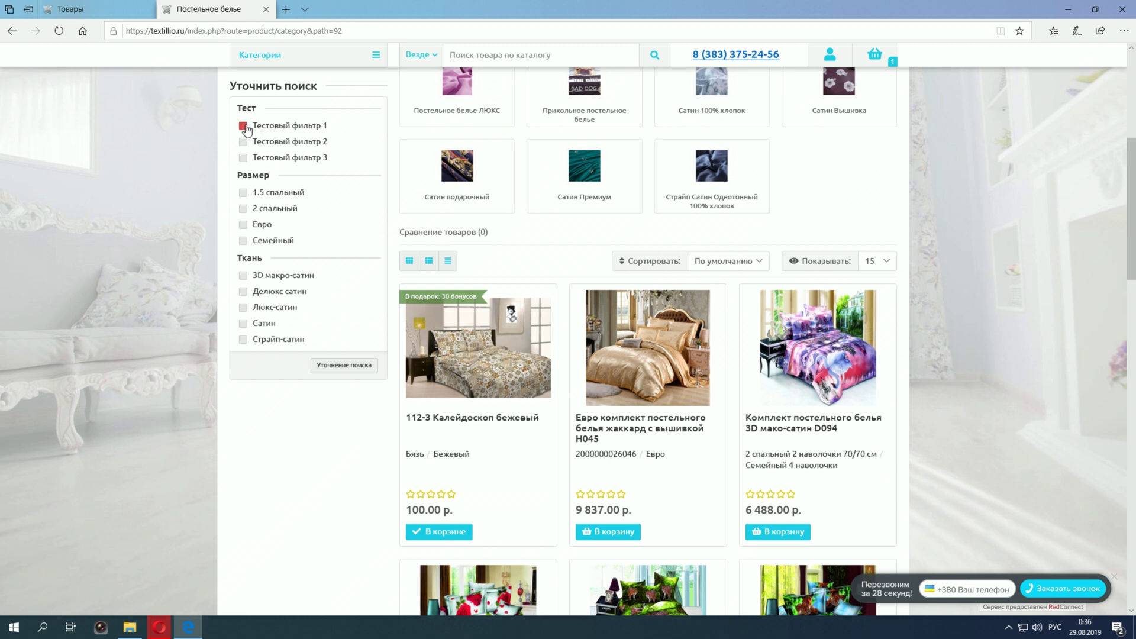
pyautogui.click(355, 367)
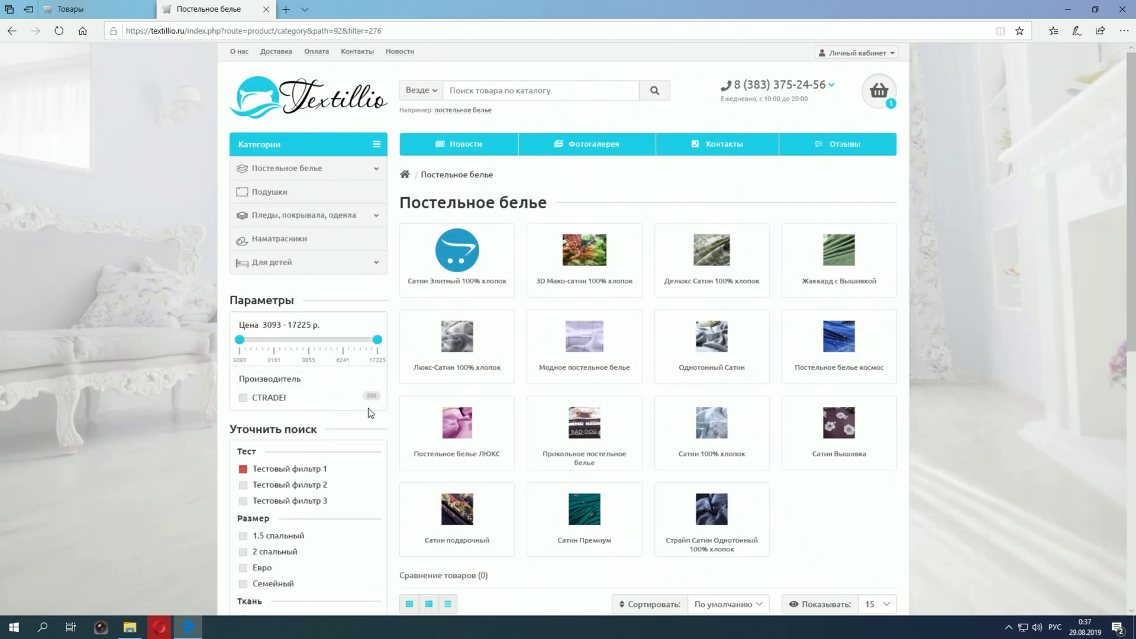
pyautogui.scroll(-8, 612, 401)
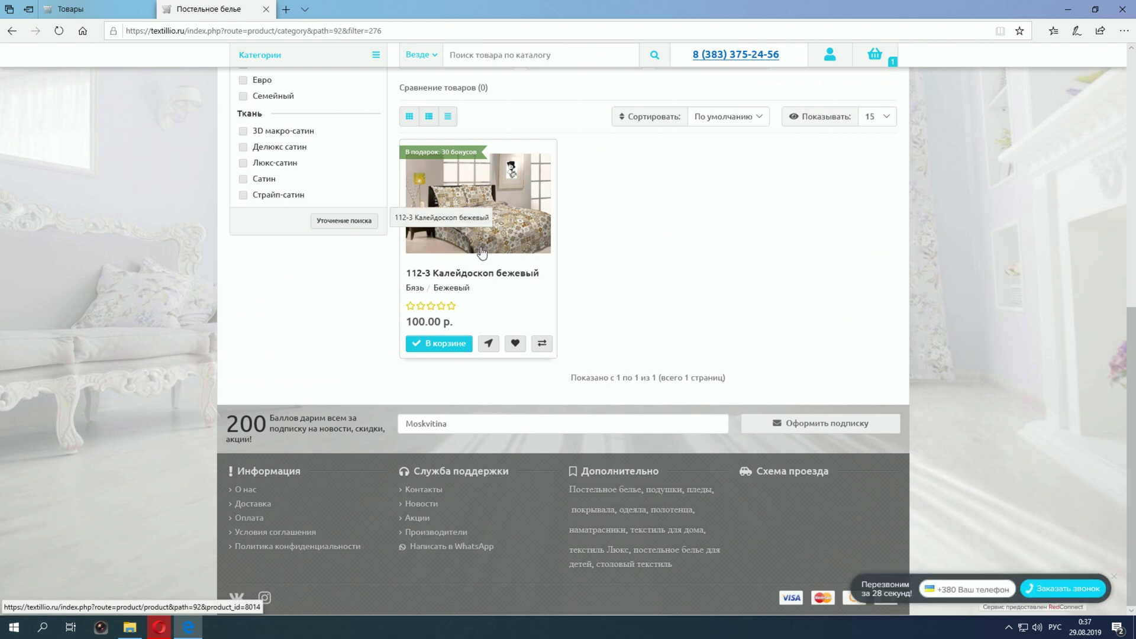
# Step: Add "Тестовый фильтр 2" and "Тестовый фильтр 3" to the storefront filter selection and apply the refined search
pyautogui.scroll(3, 482, 253)
pyautogui.click(244, 169)
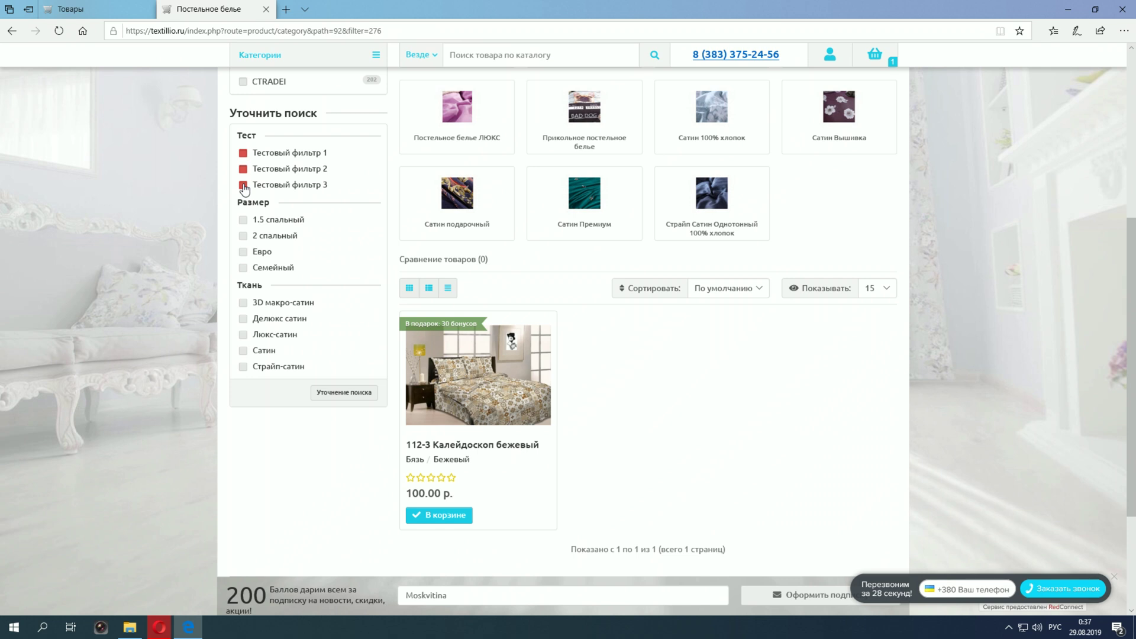
pyautogui.click(348, 400)
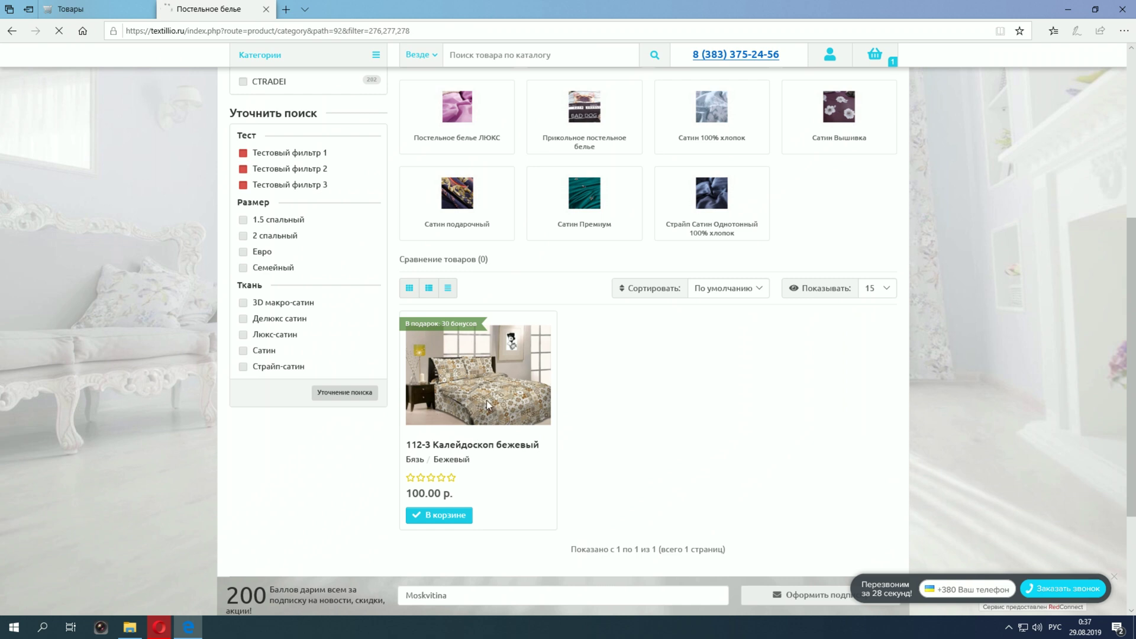
# Step: Switch to the shop admin, open "112-3 Калейдоскоп бежевый" for editing and review its assigned filters under "Связи"
pyautogui.click(97, 9)
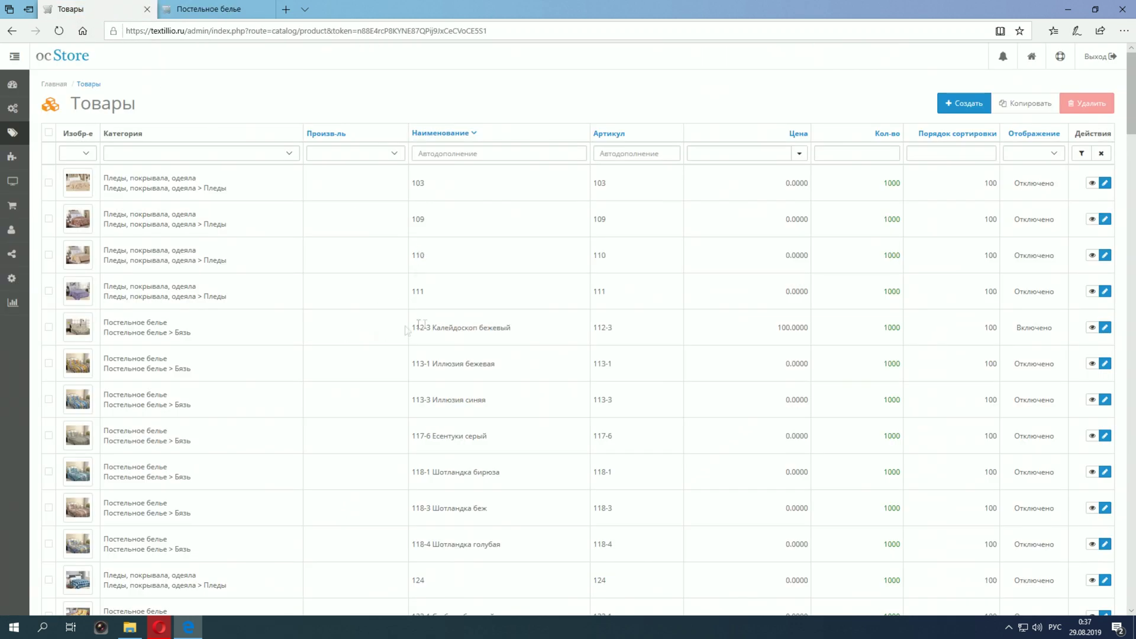
pyautogui.click(1104, 327)
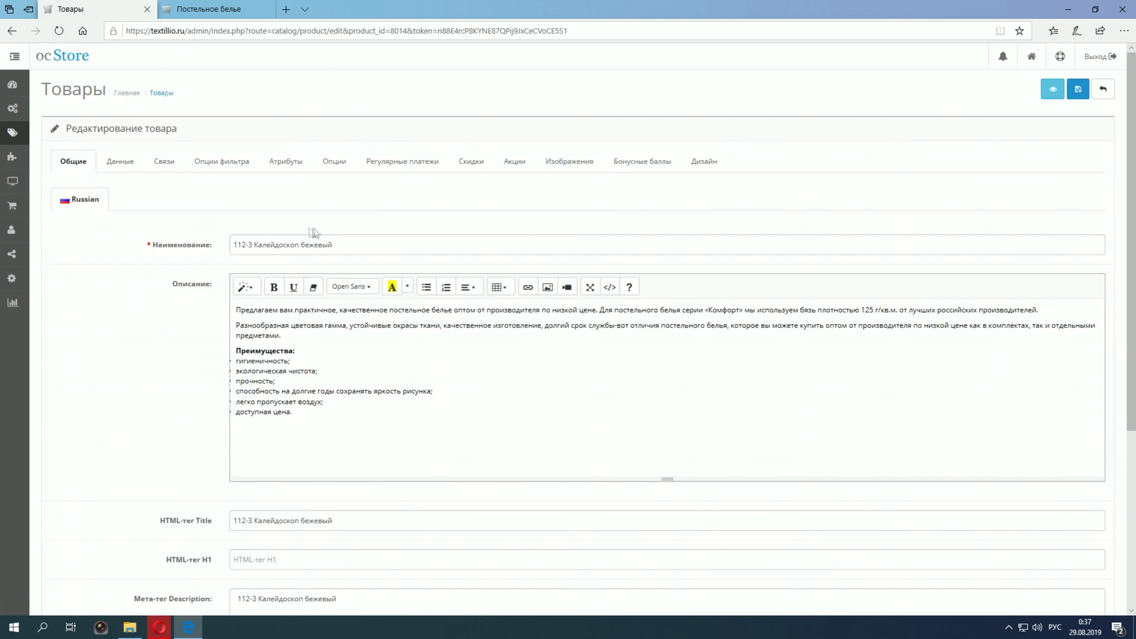
pyautogui.click(165, 161)
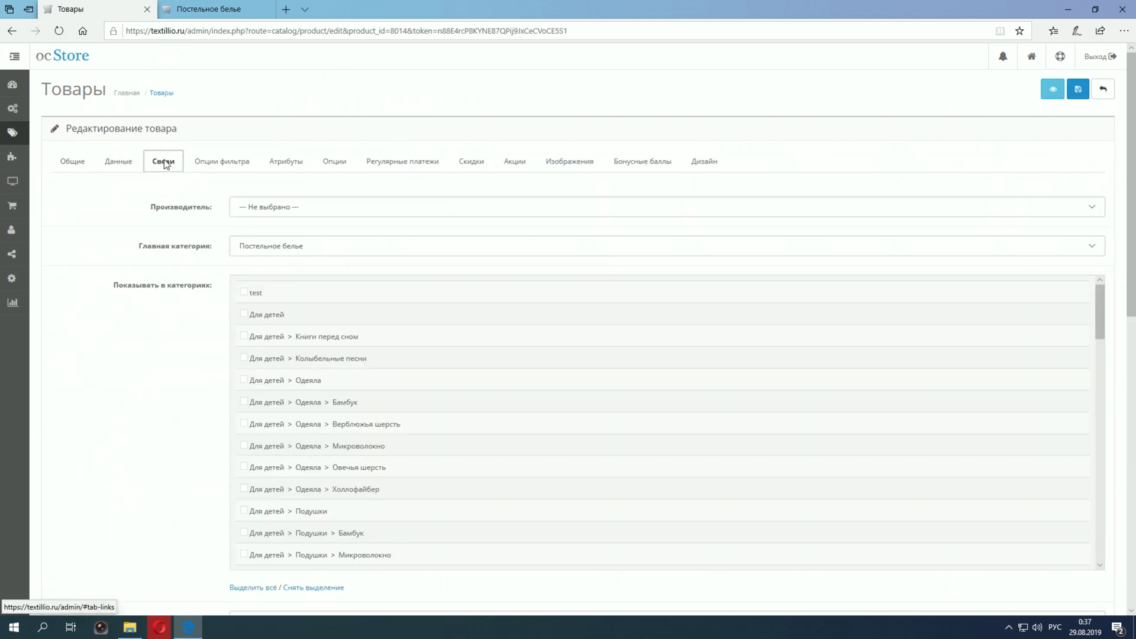
pyautogui.scroll(-6, 153, 308)
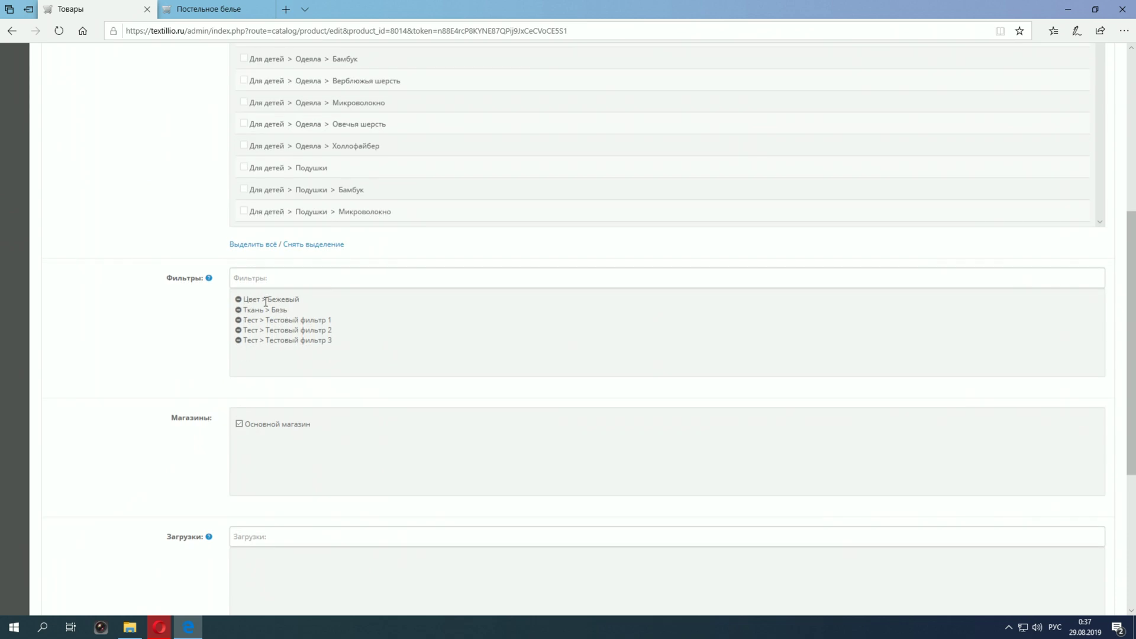
# Step: Compare the filter groups offered on the storefront's "Постельное белье" page with the filters assigned to the product in the admin
pyautogui.click(162, 14)
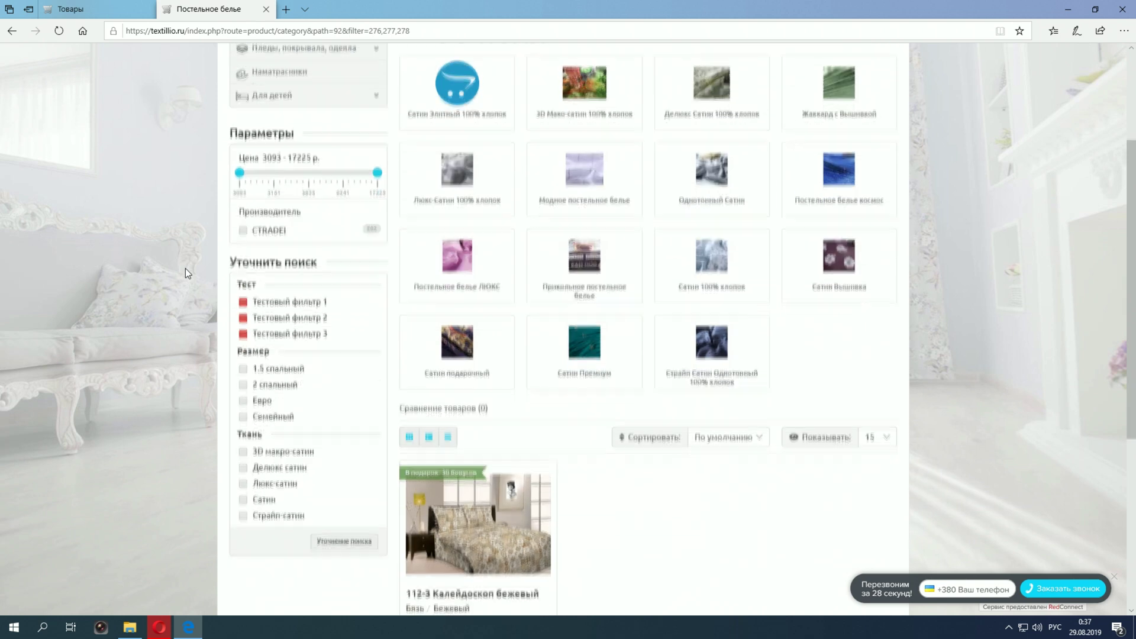
pyautogui.scroll(-3, 186, 268)
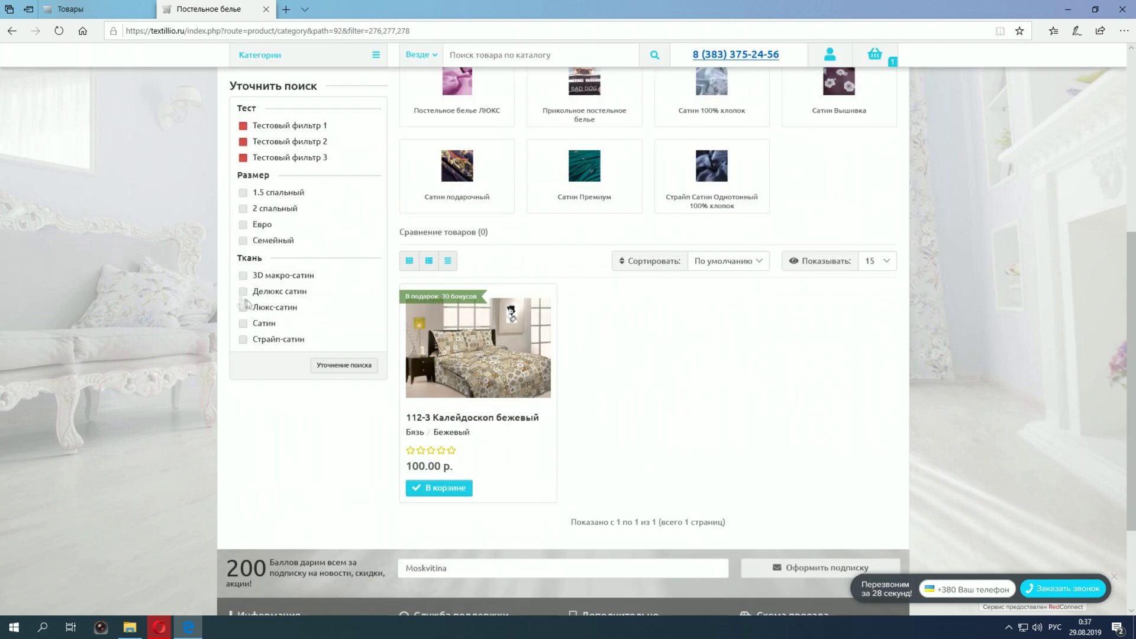
pyautogui.scroll(1, 278, 314)
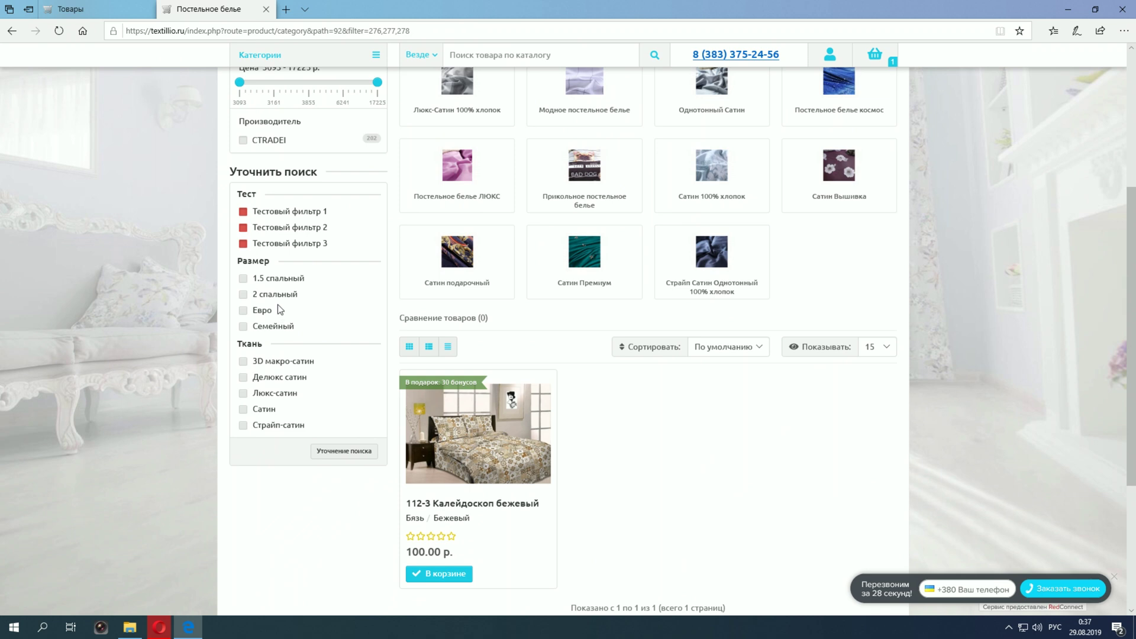
pyautogui.scroll(-1, 309, 359)
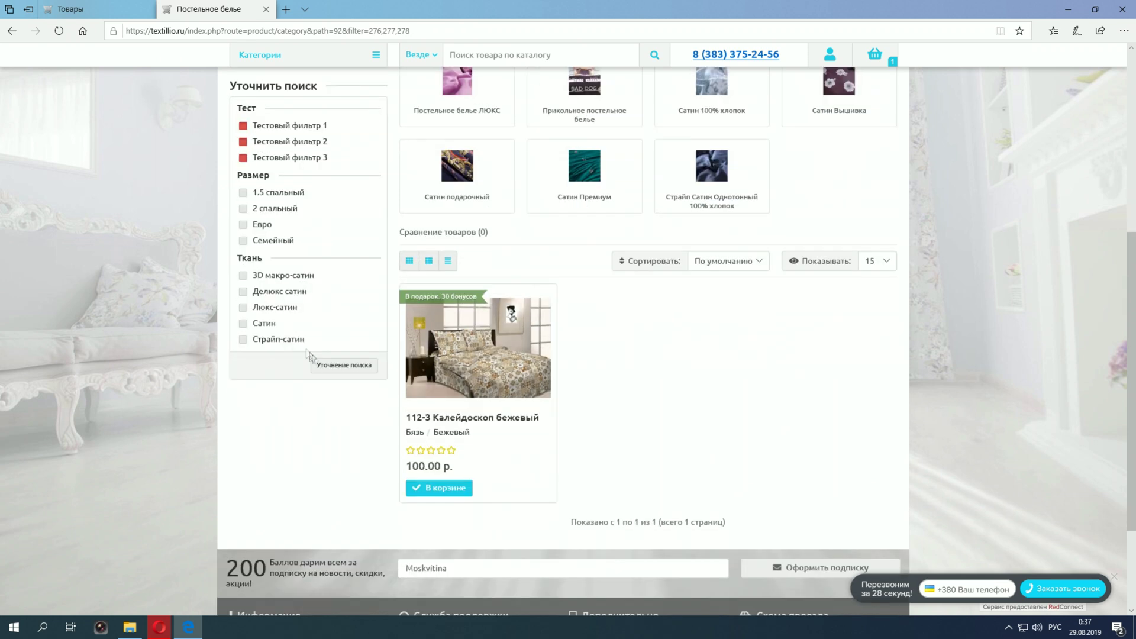
pyautogui.scroll(1, 290, 343)
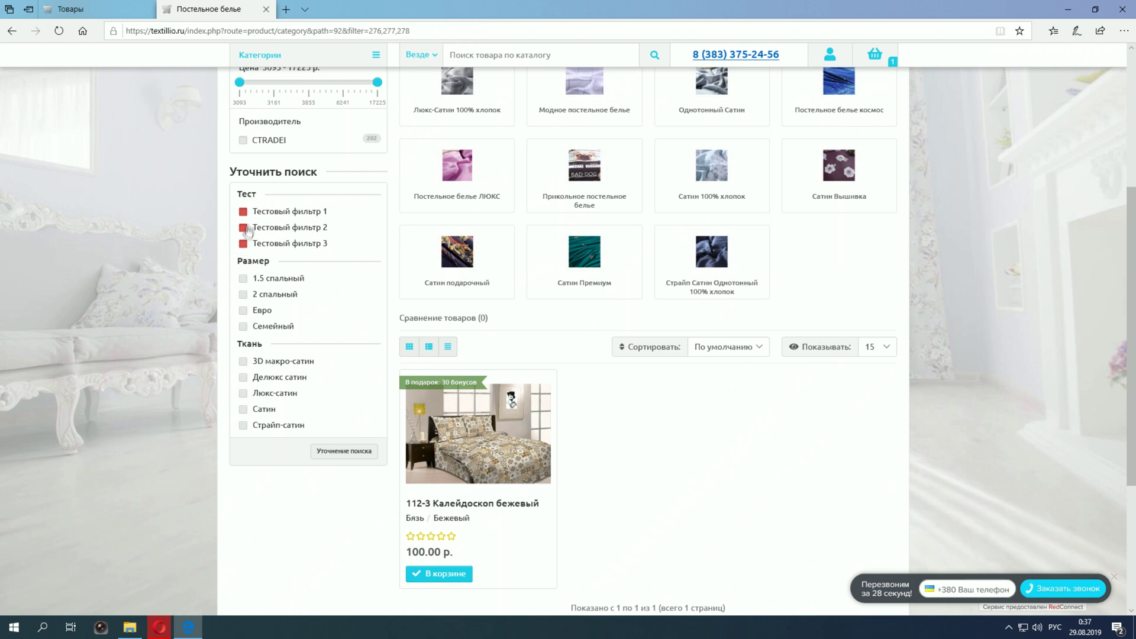
pyautogui.scroll(1, 224, 251)
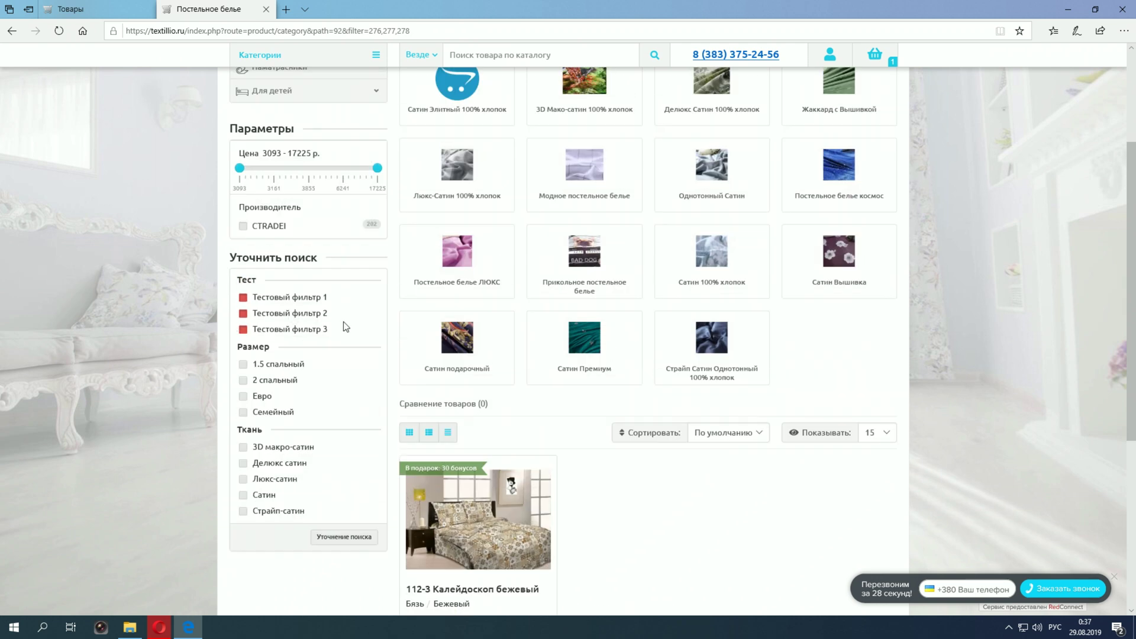
pyautogui.click(103, 7)
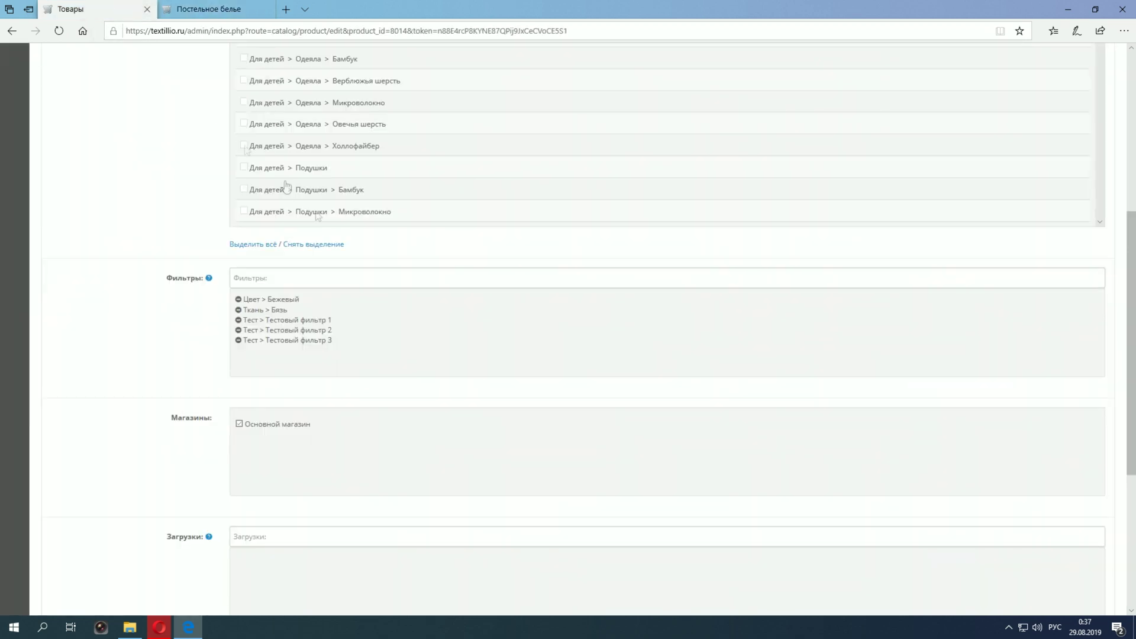
pyautogui.click(162, 11)
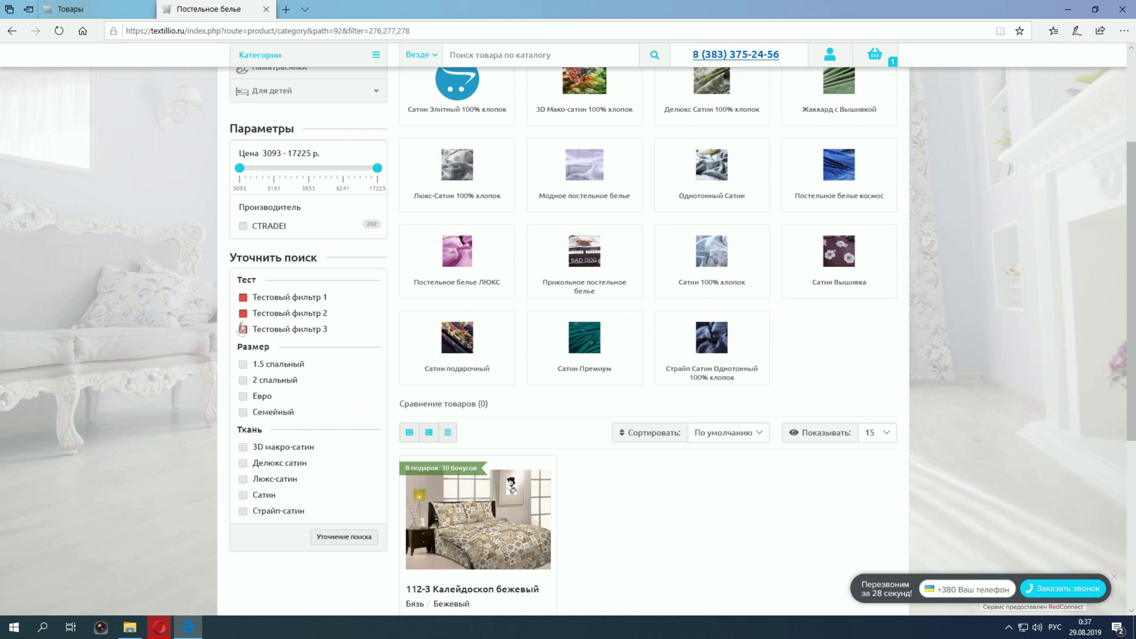
pyautogui.scroll(-1, 356, 542)
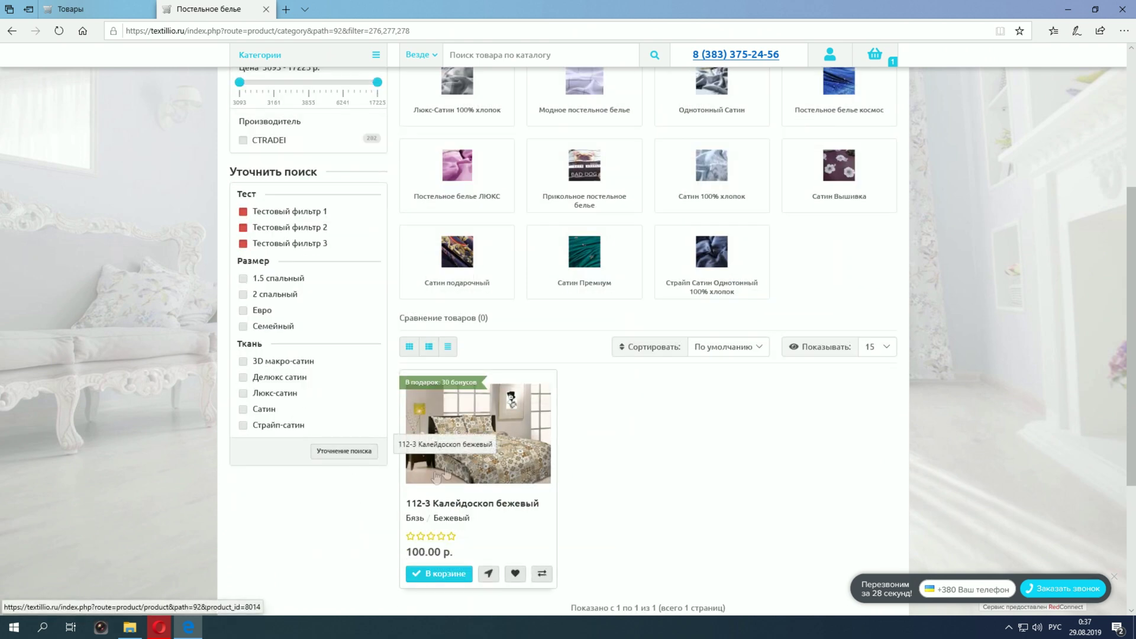
pyautogui.scroll(-1, 464, 475)
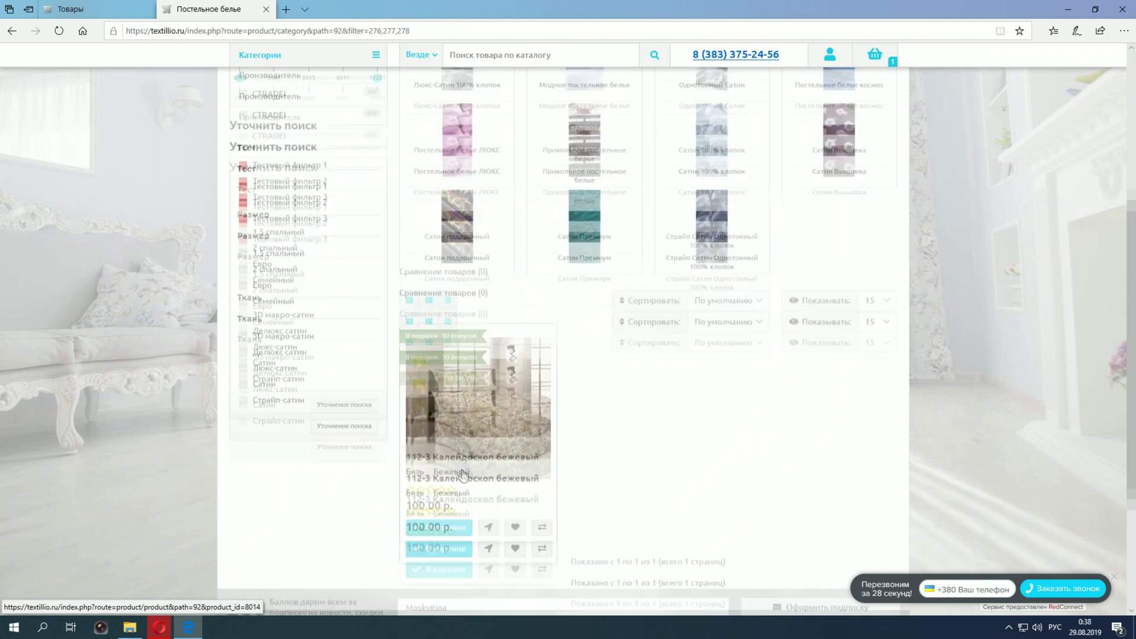
# Step: Clear all three test filters on the storefront, reapply the search and review the unfiltered "Постельное белье" listing
pyautogui.click(243, 158)
pyautogui.click(243, 142)
pyautogui.click(242, 125)
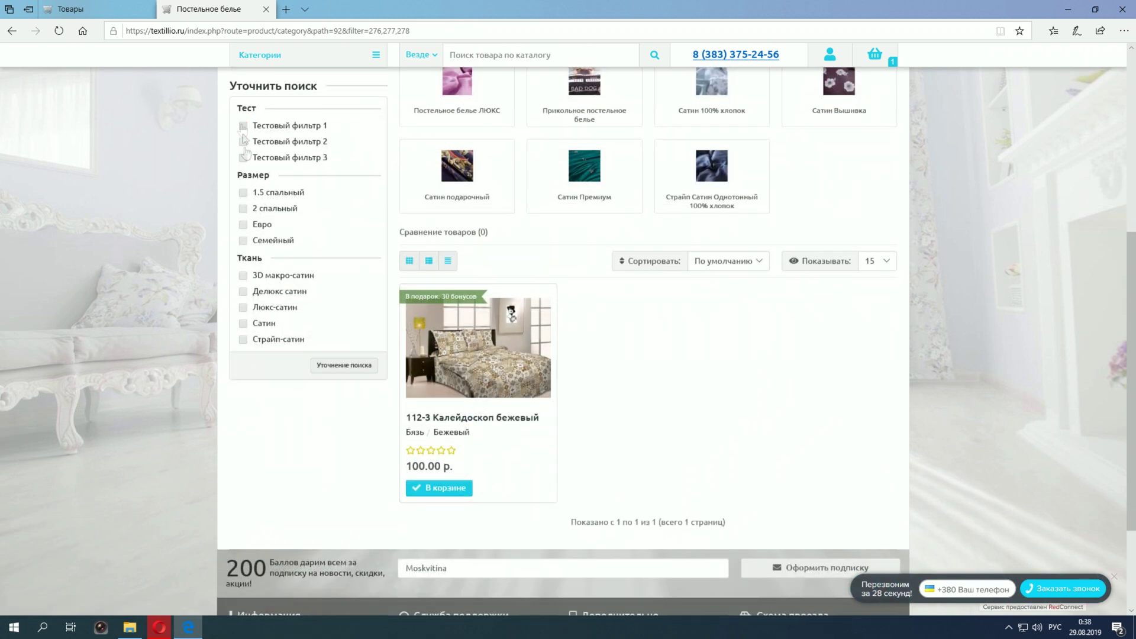
pyautogui.click(346, 368)
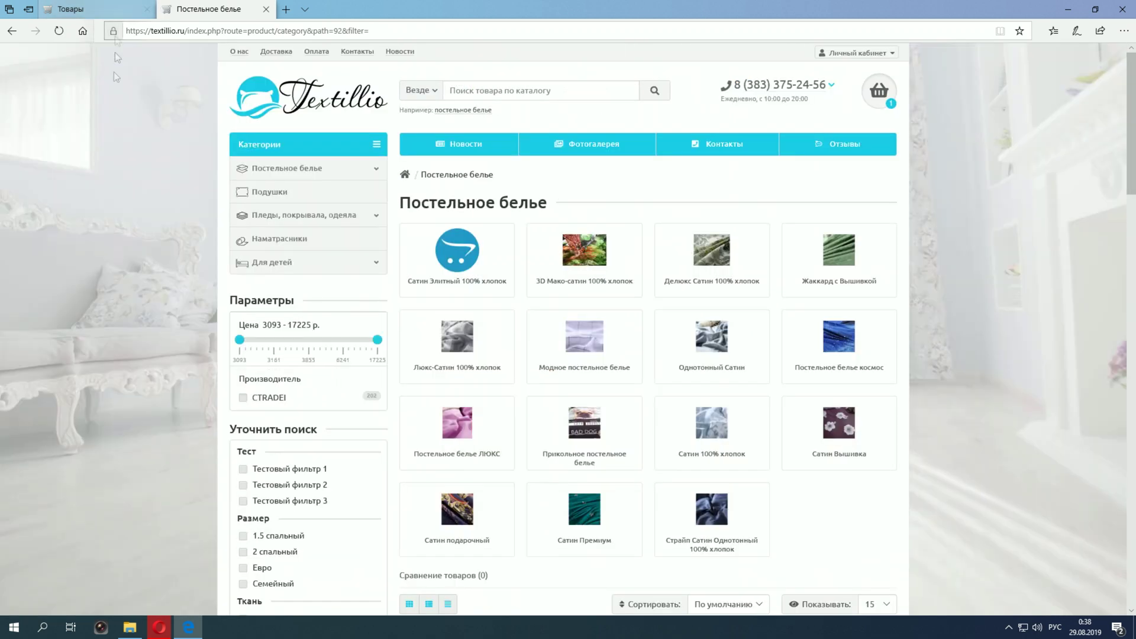
pyautogui.scroll(-2, 141, 273)
pyautogui.scroll(-2, 141, 272)
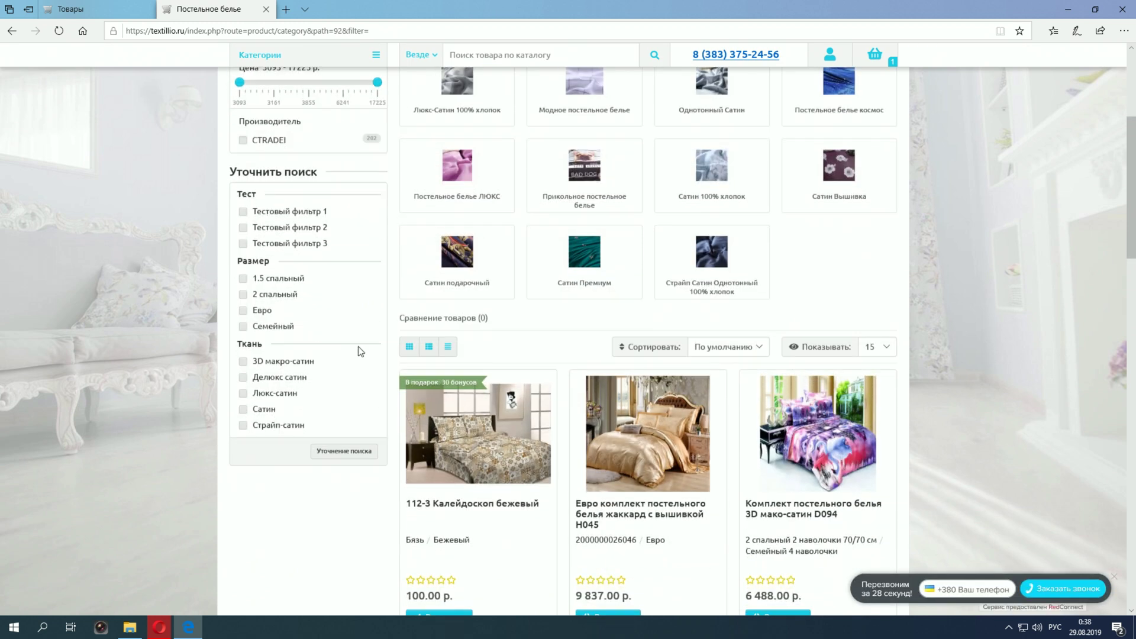
pyautogui.scroll(-3, 358, 346)
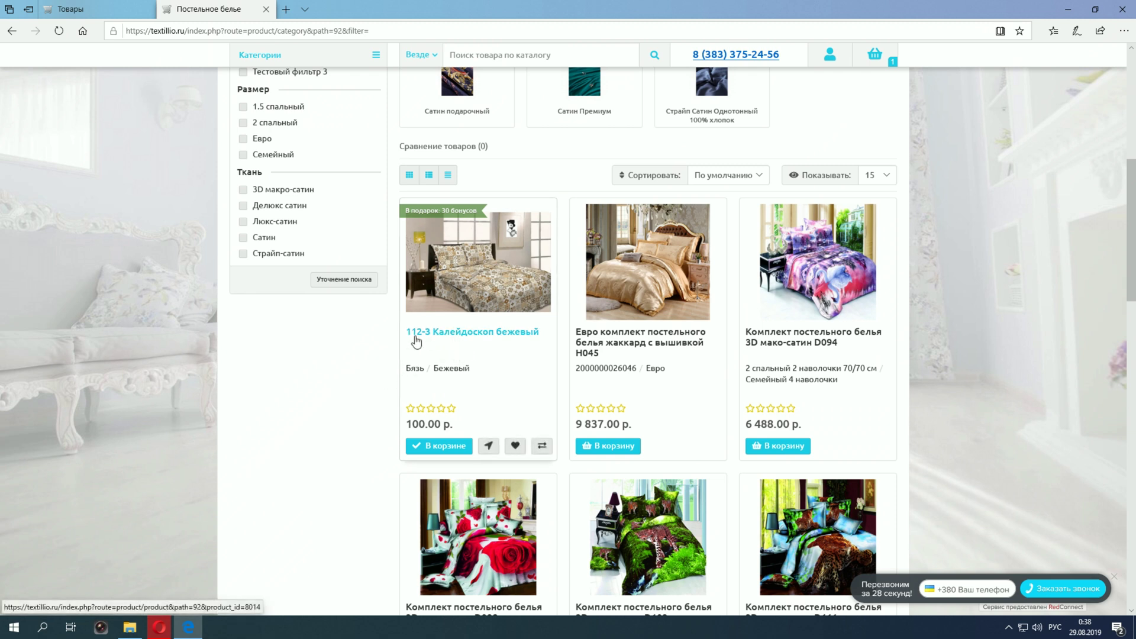
pyautogui.scroll(4, 403, 354)
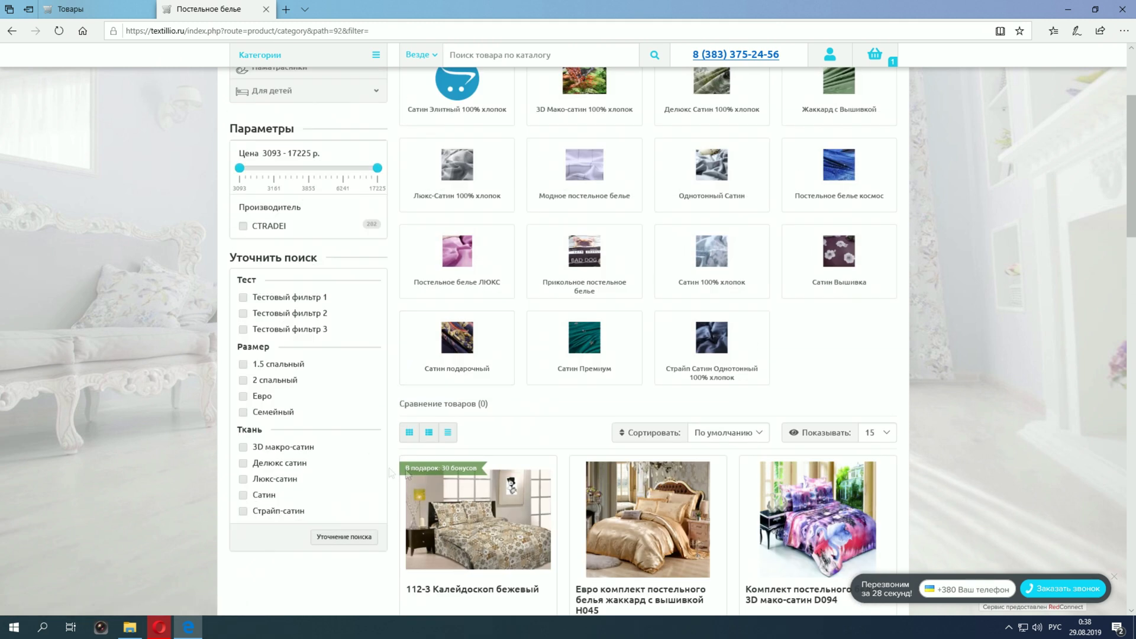
pyautogui.scroll(2, 388, 389)
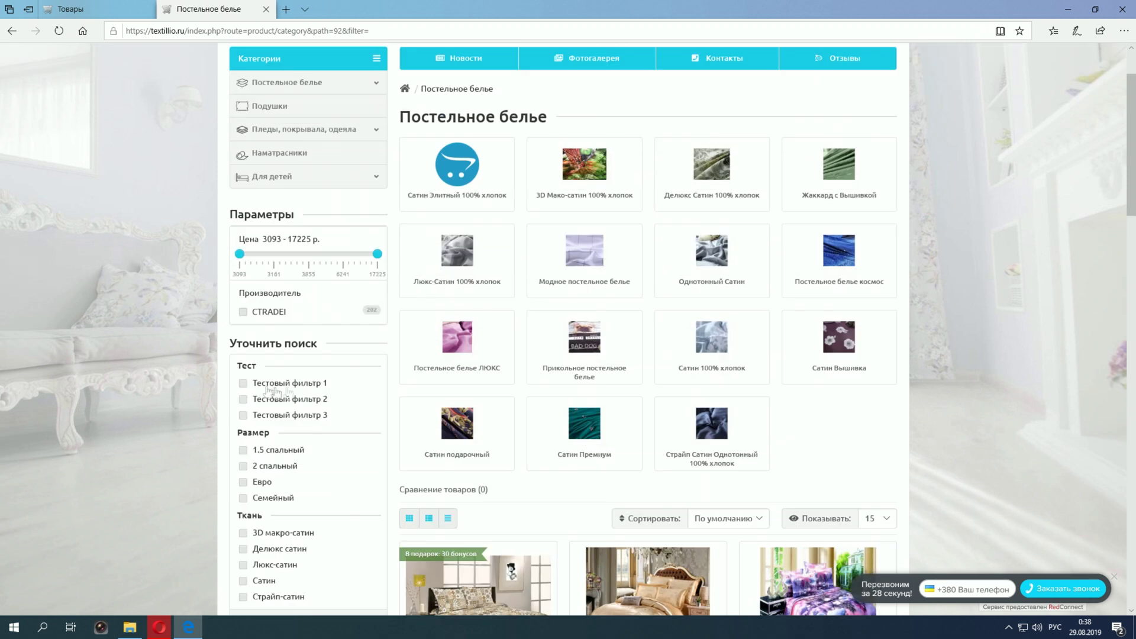
# Step: Return to the shop admin and open the catalog's list of filter groups
pyautogui.click(102, 11)
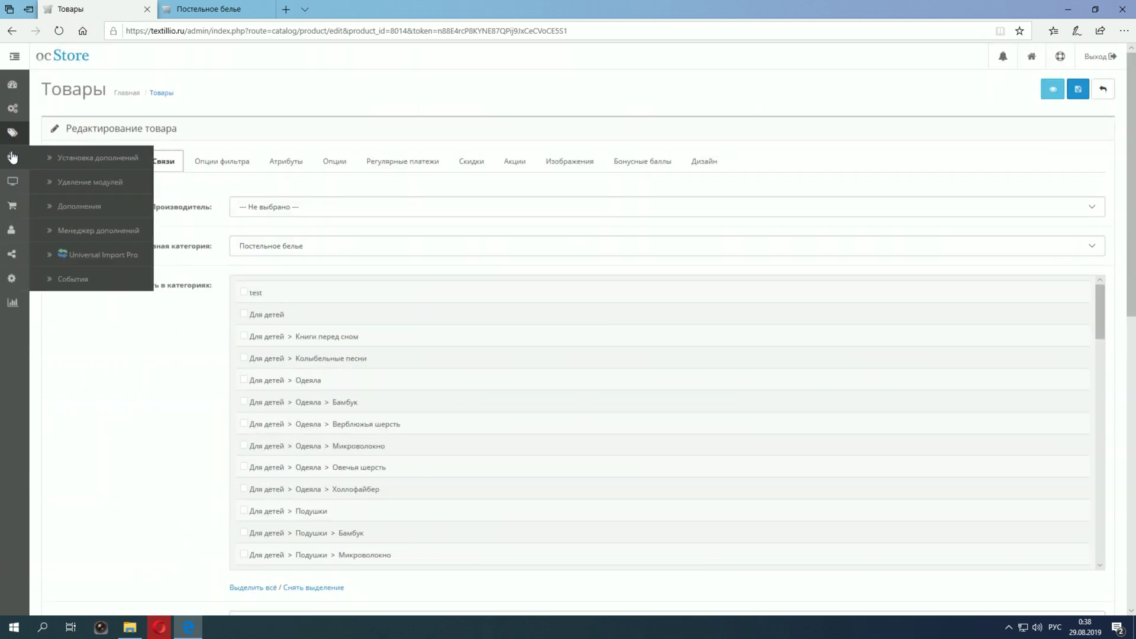
pyautogui.moveTo(10, 131)
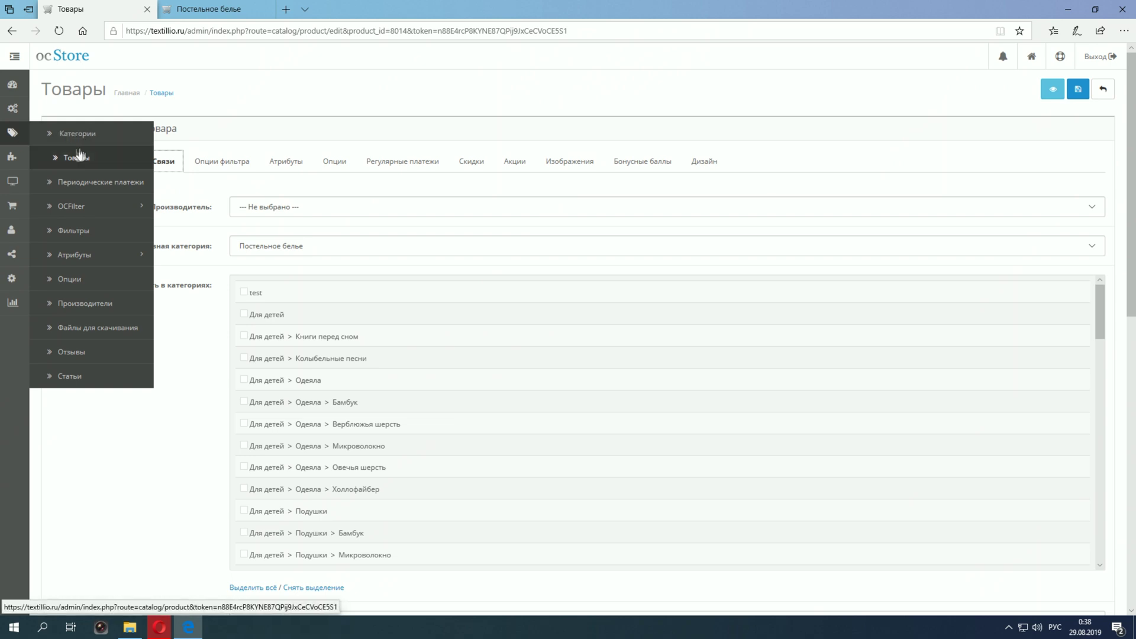
pyautogui.click(67, 233)
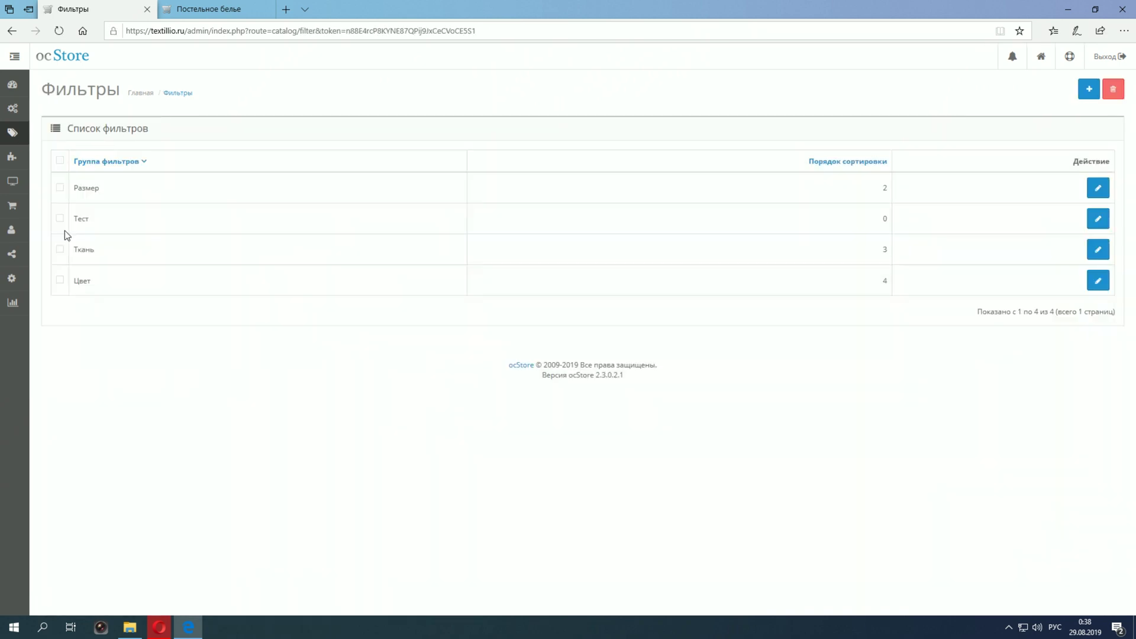